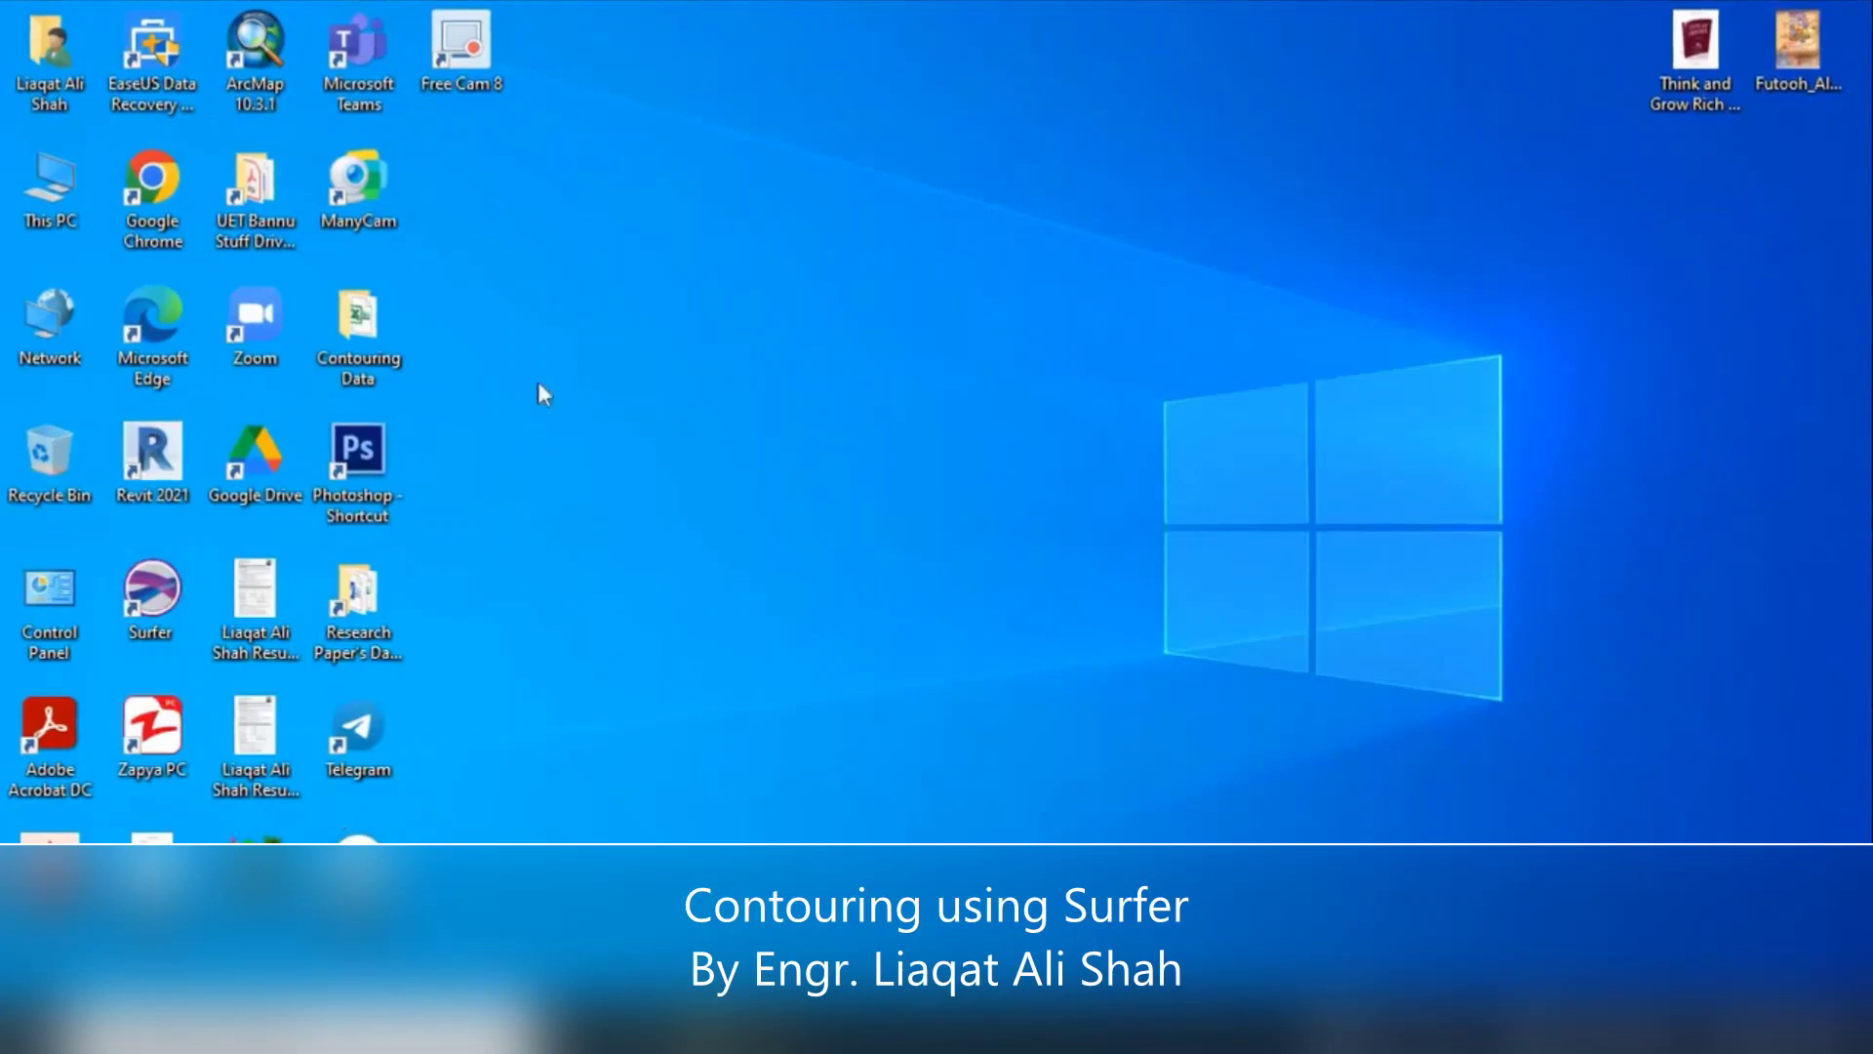
Launch Surfer from its desktop shortcut.
{"action": "double_click", "coordinate": [185, 601]}
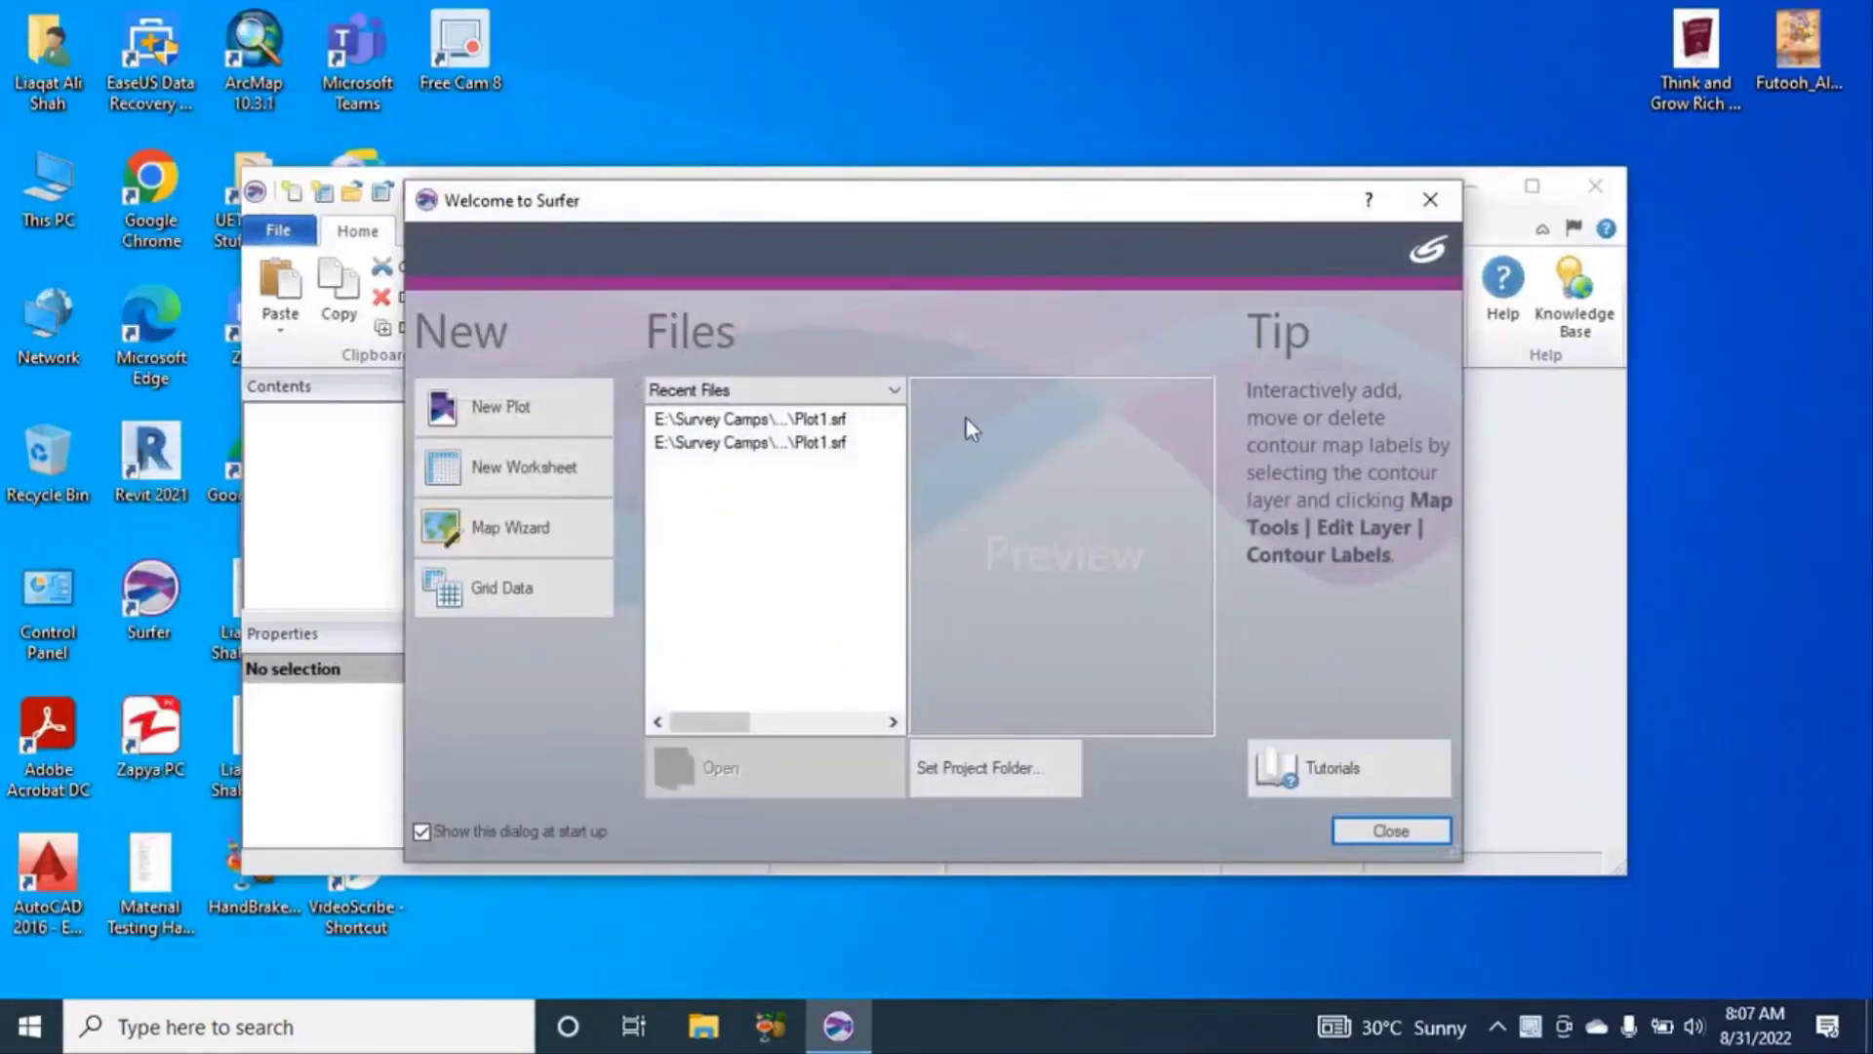
Start a new blank plot and maximize the Surfer window.
{"action": "left_click", "coordinate": [543, 427]}
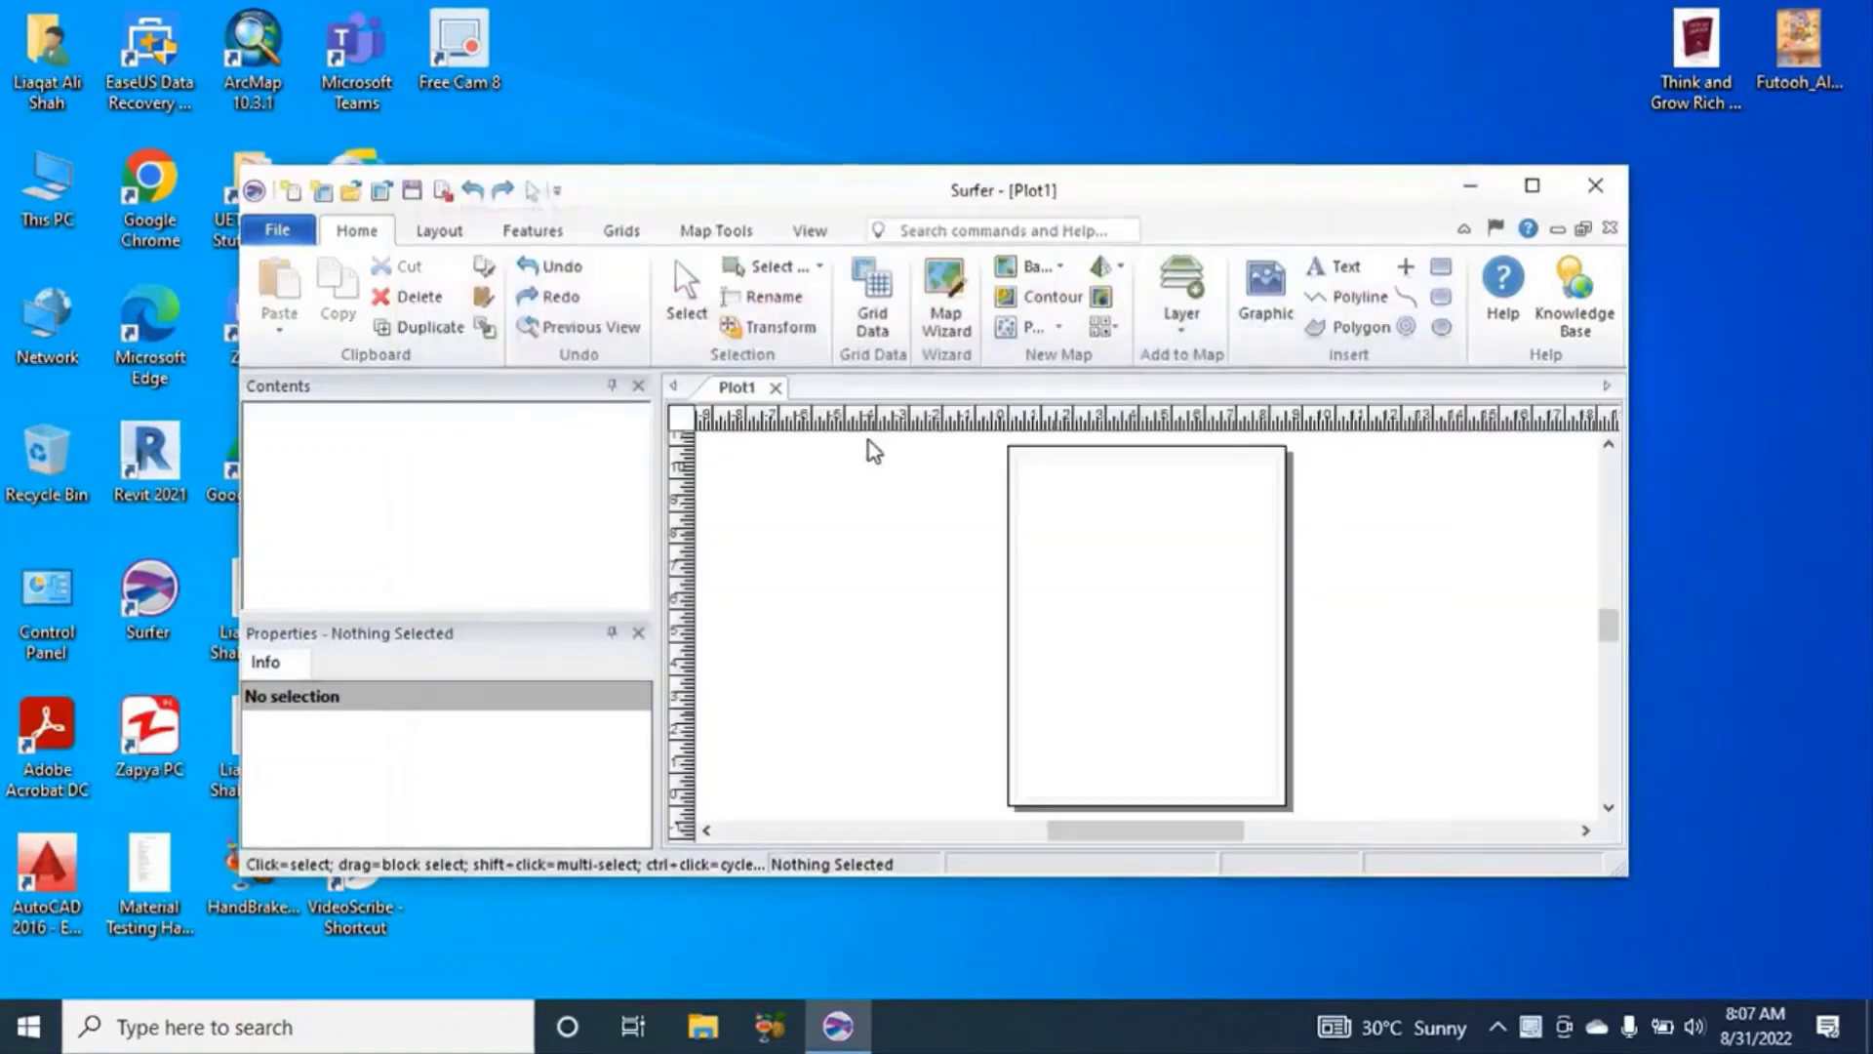
{"action": "left_click", "coordinate": [1532, 185]}
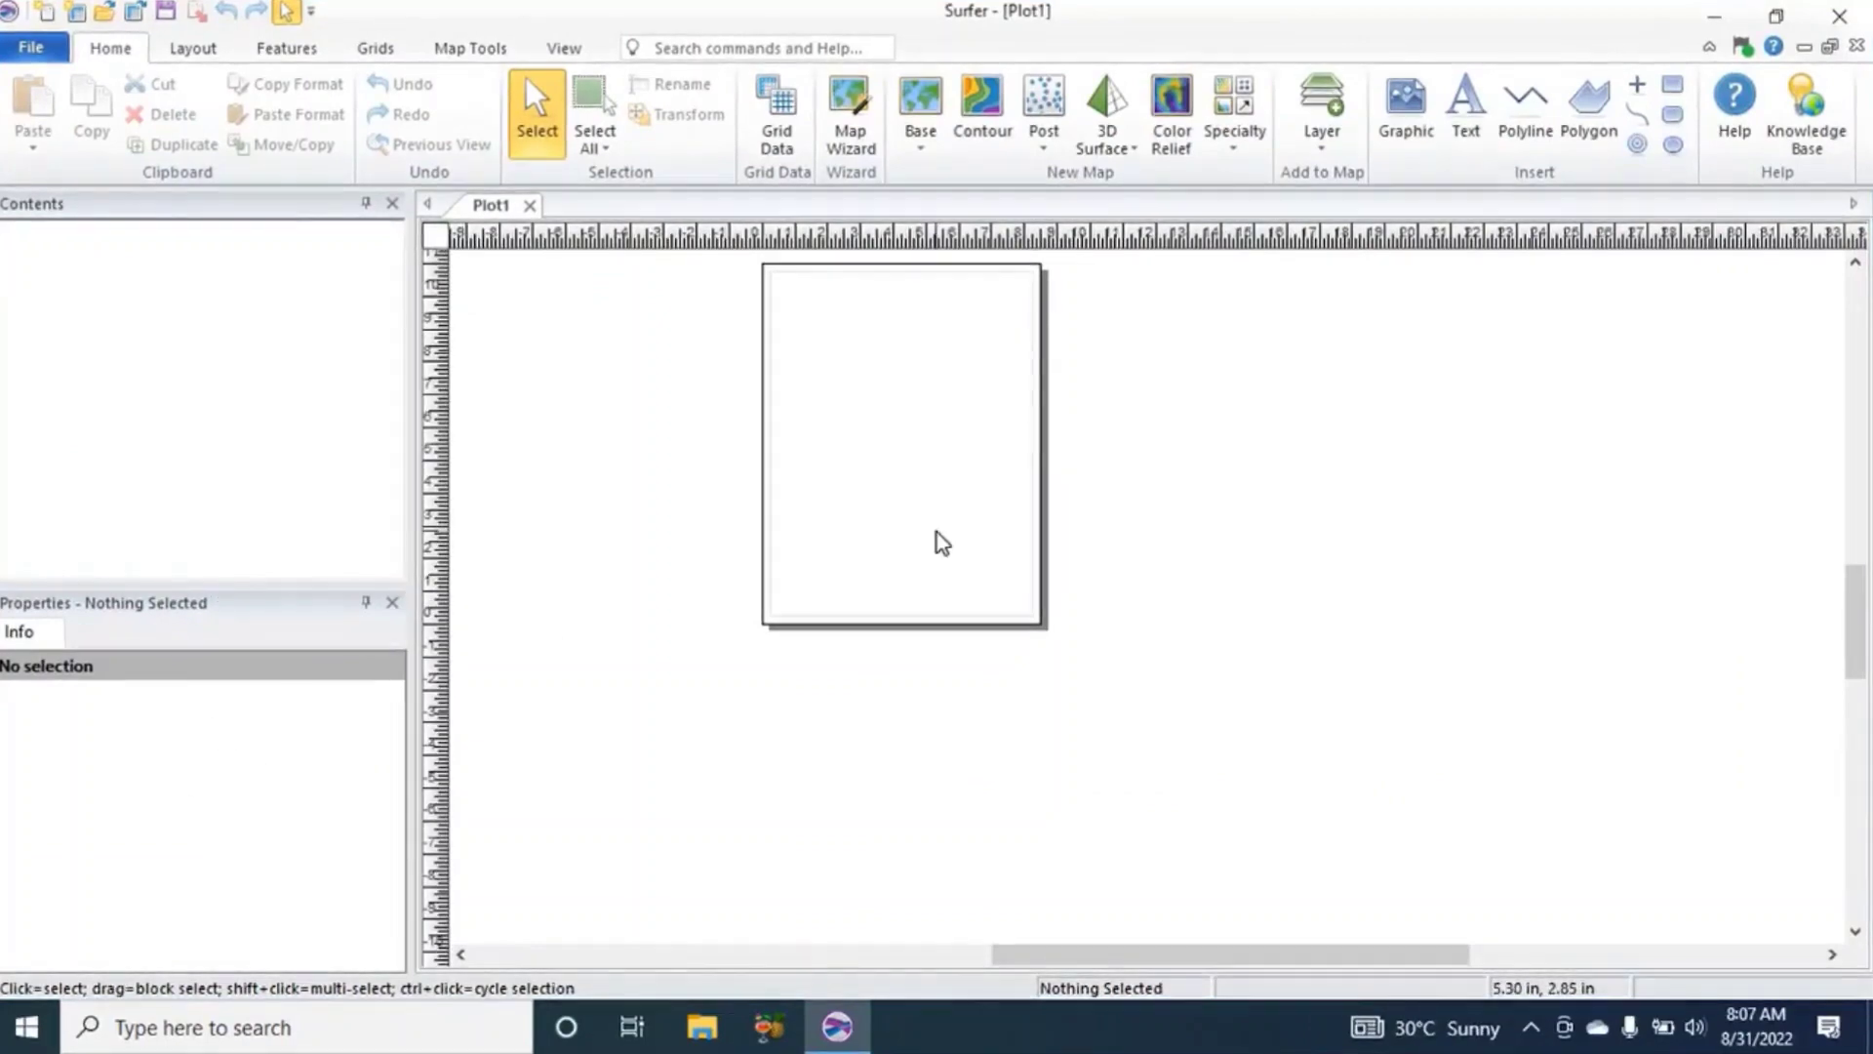
{"action": "scroll", "coordinate": [942, 542], "scroll_direction": "up", "scroll_amount": 3}
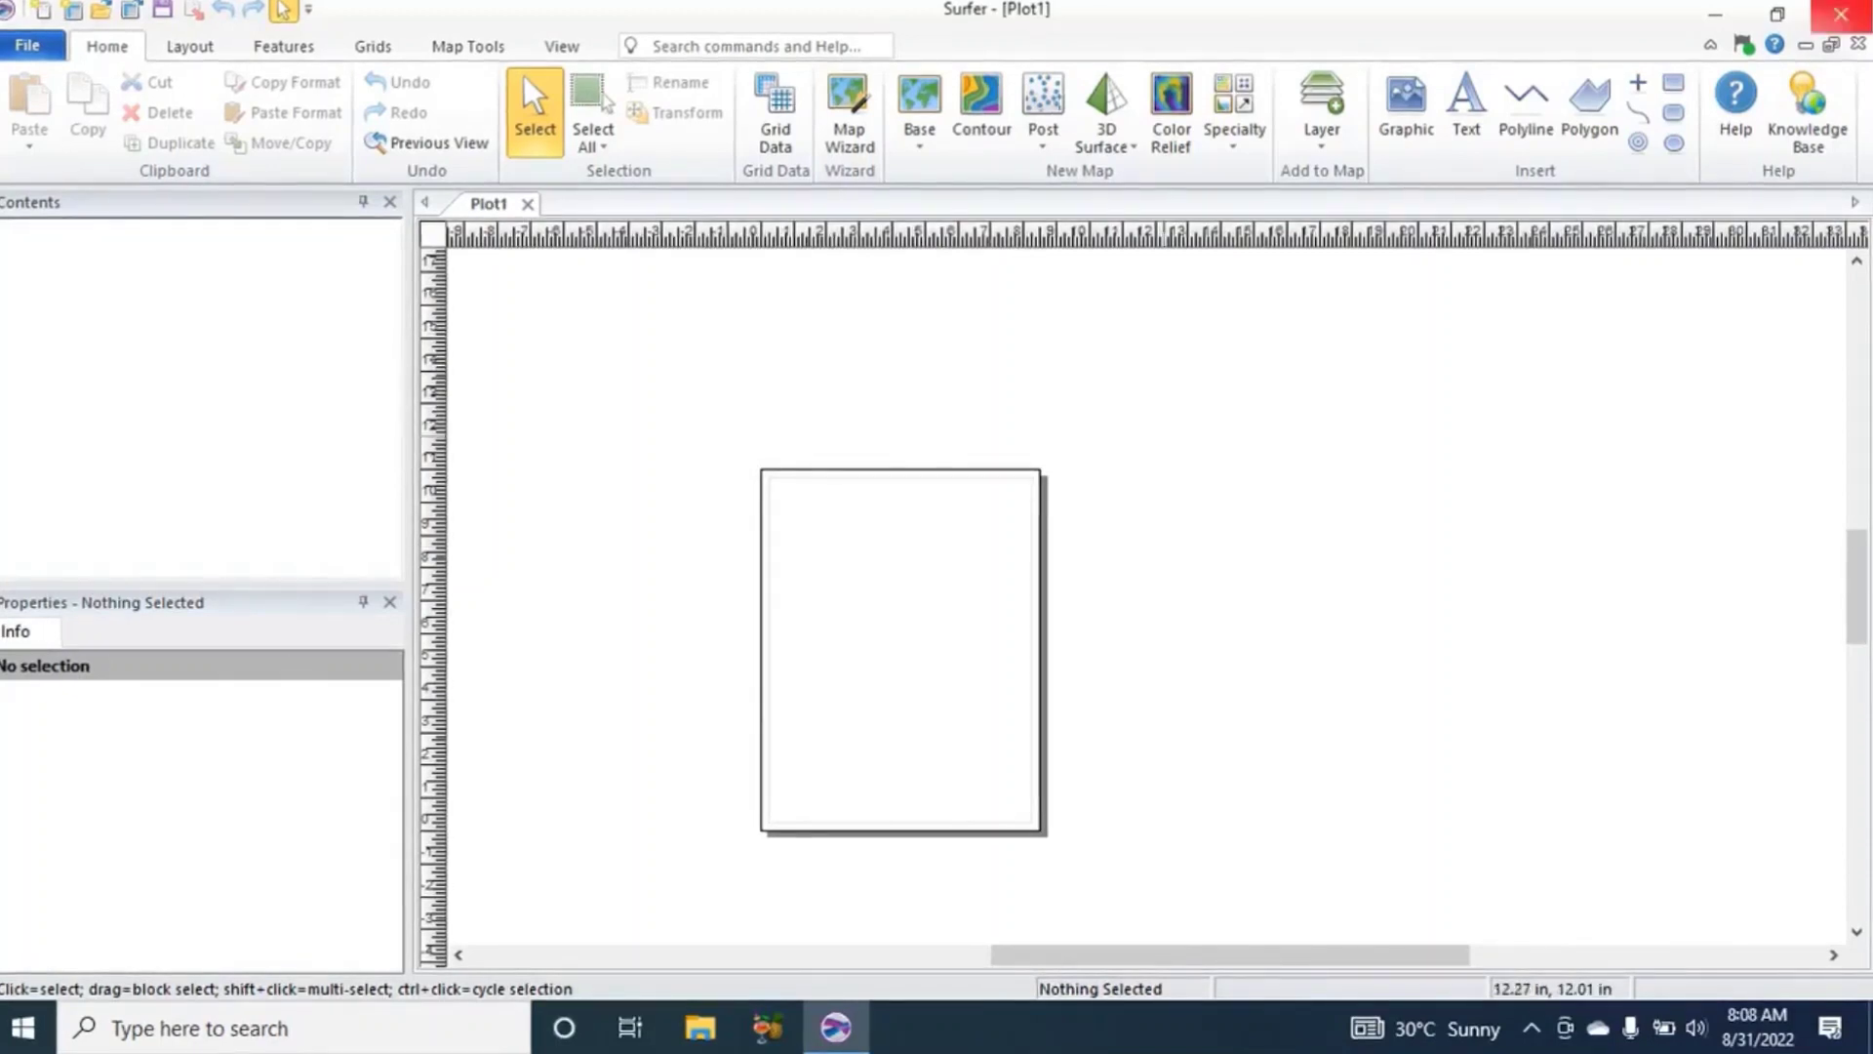
Open CONTOURING TS.xls from the Contouring Data folder on the desktop.
{"action": "left_click", "coordinate": [1715, 14]}
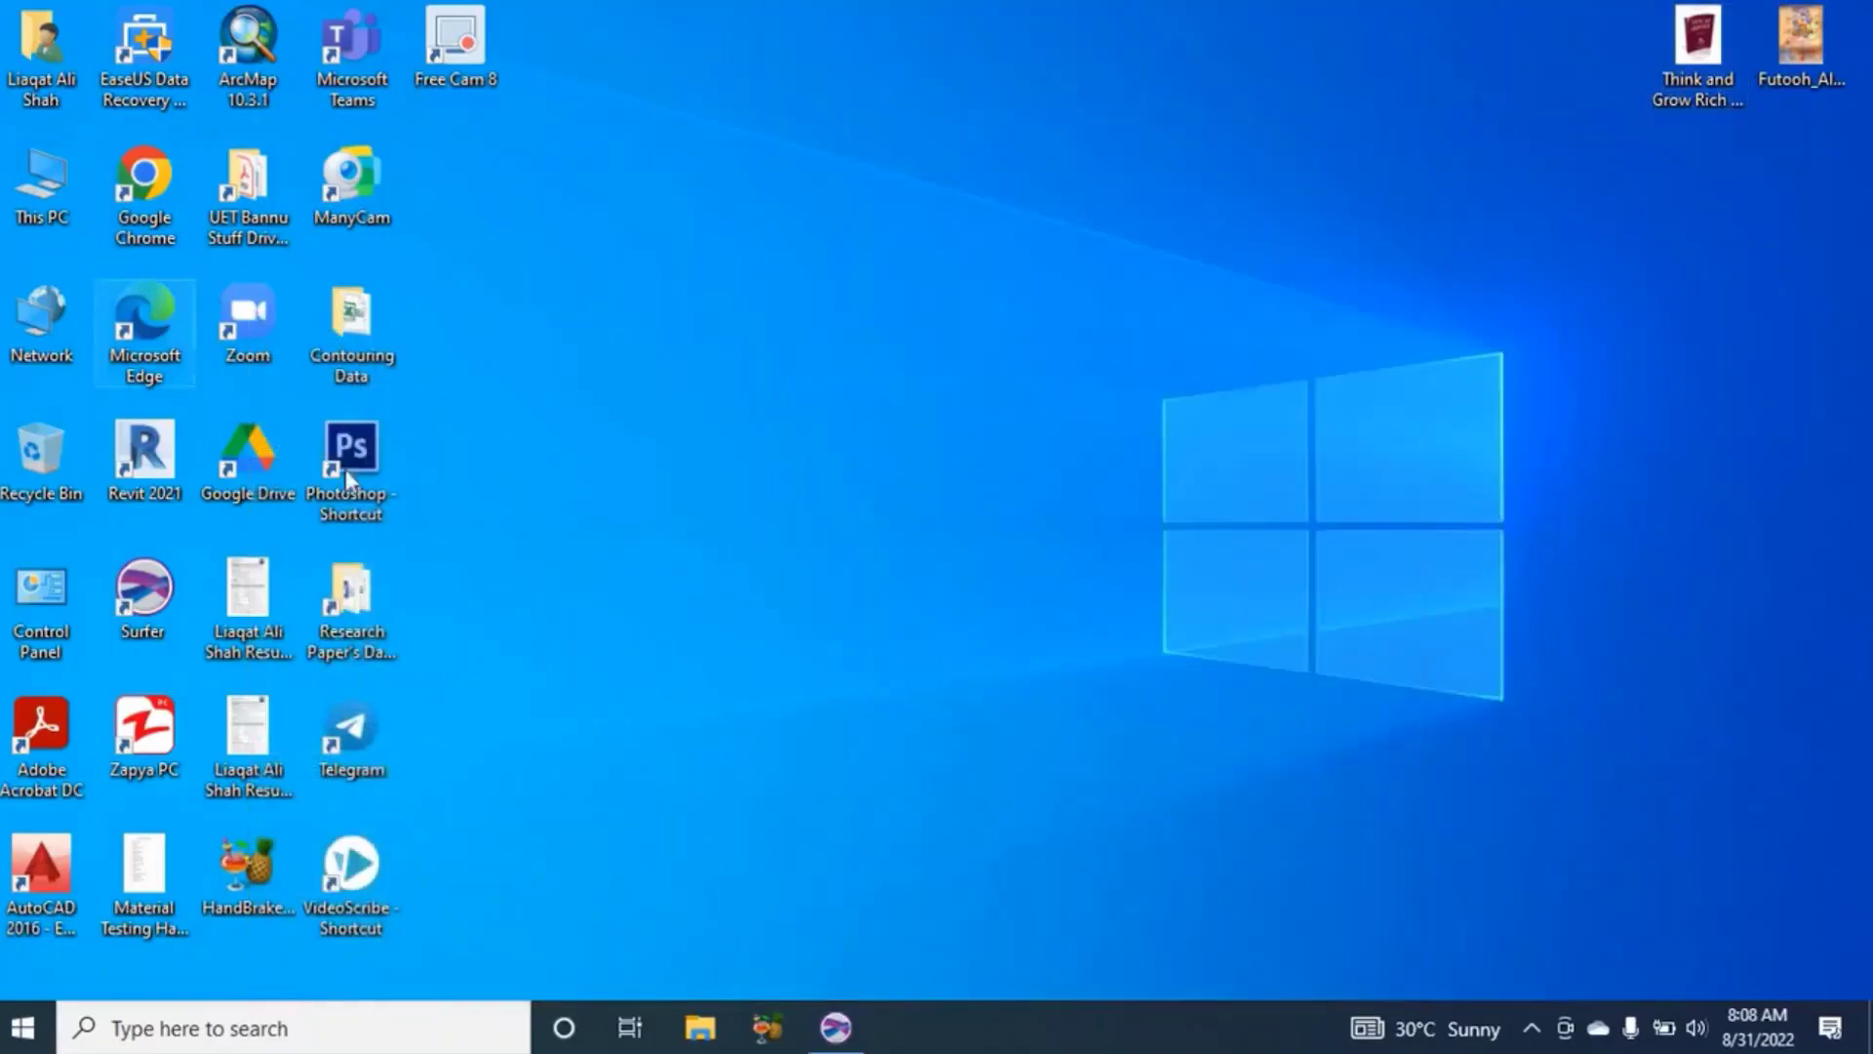
{"action": "double_click", "coordinate": [334, 353]}
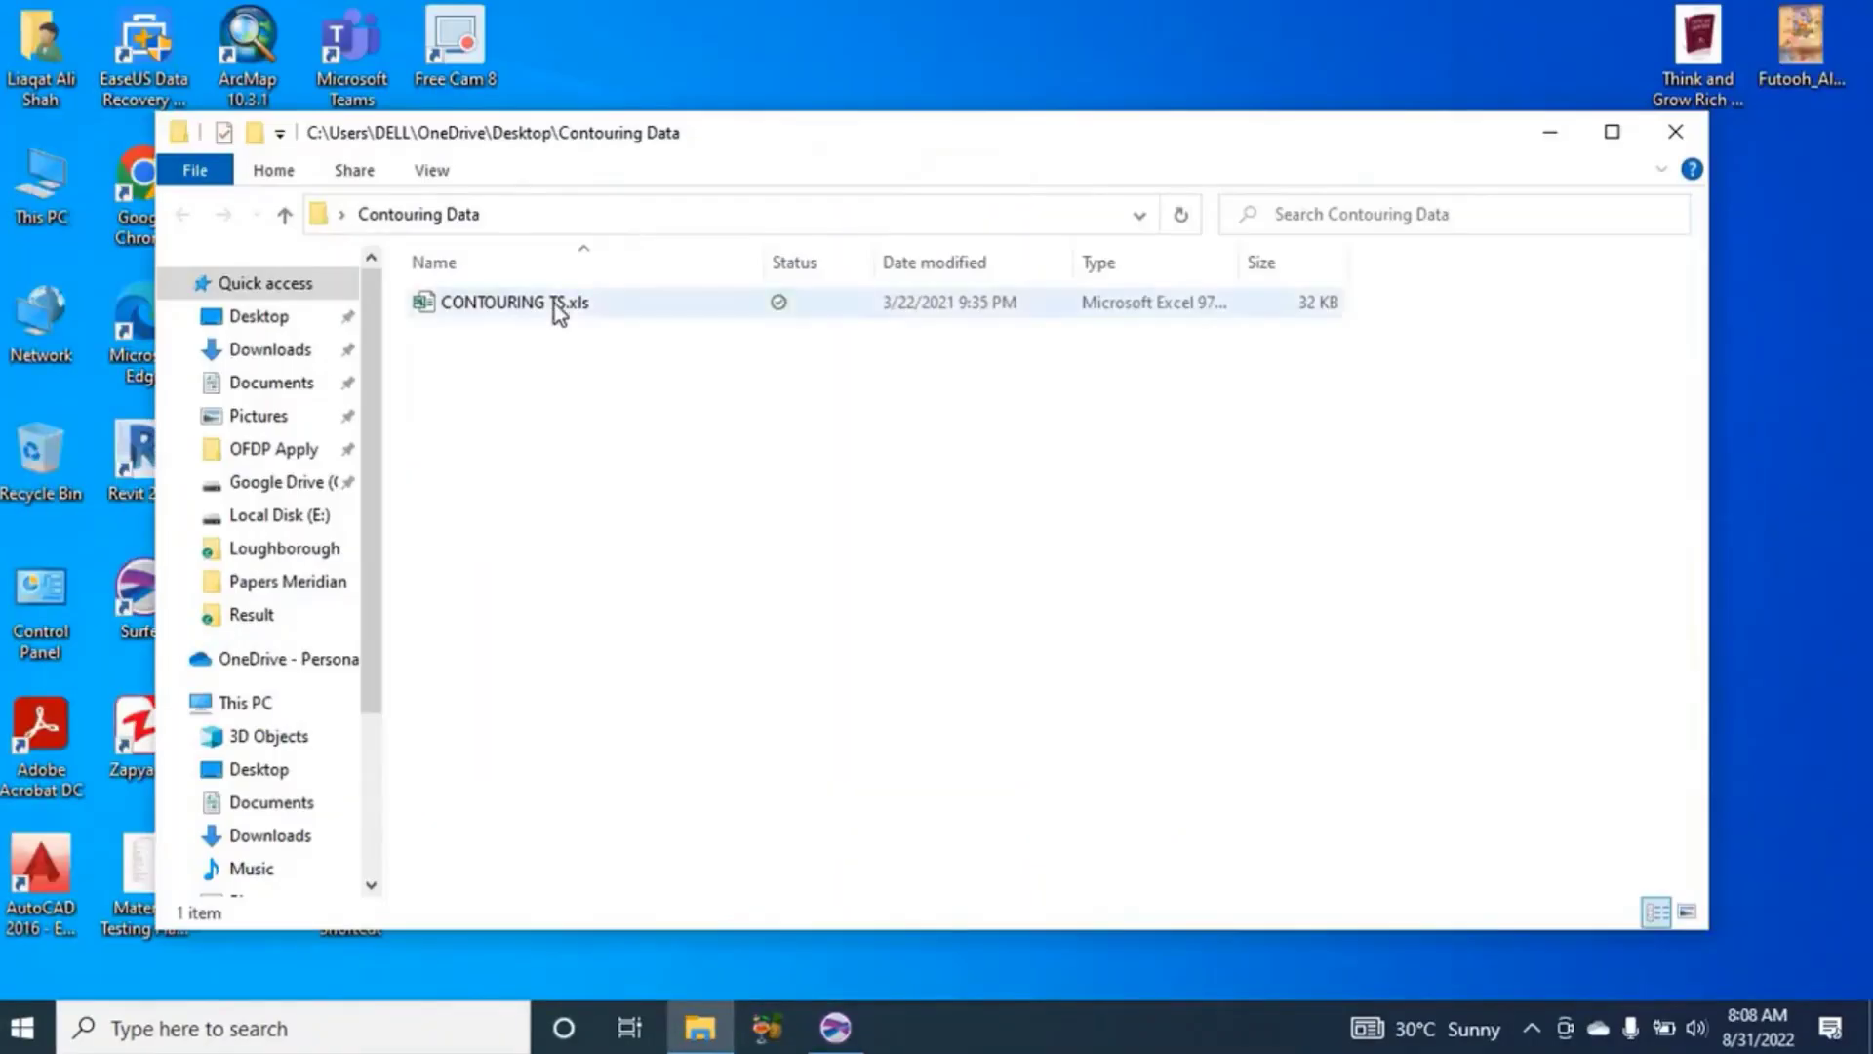
{"action": "double_click", "coordinate": [559, 306]}
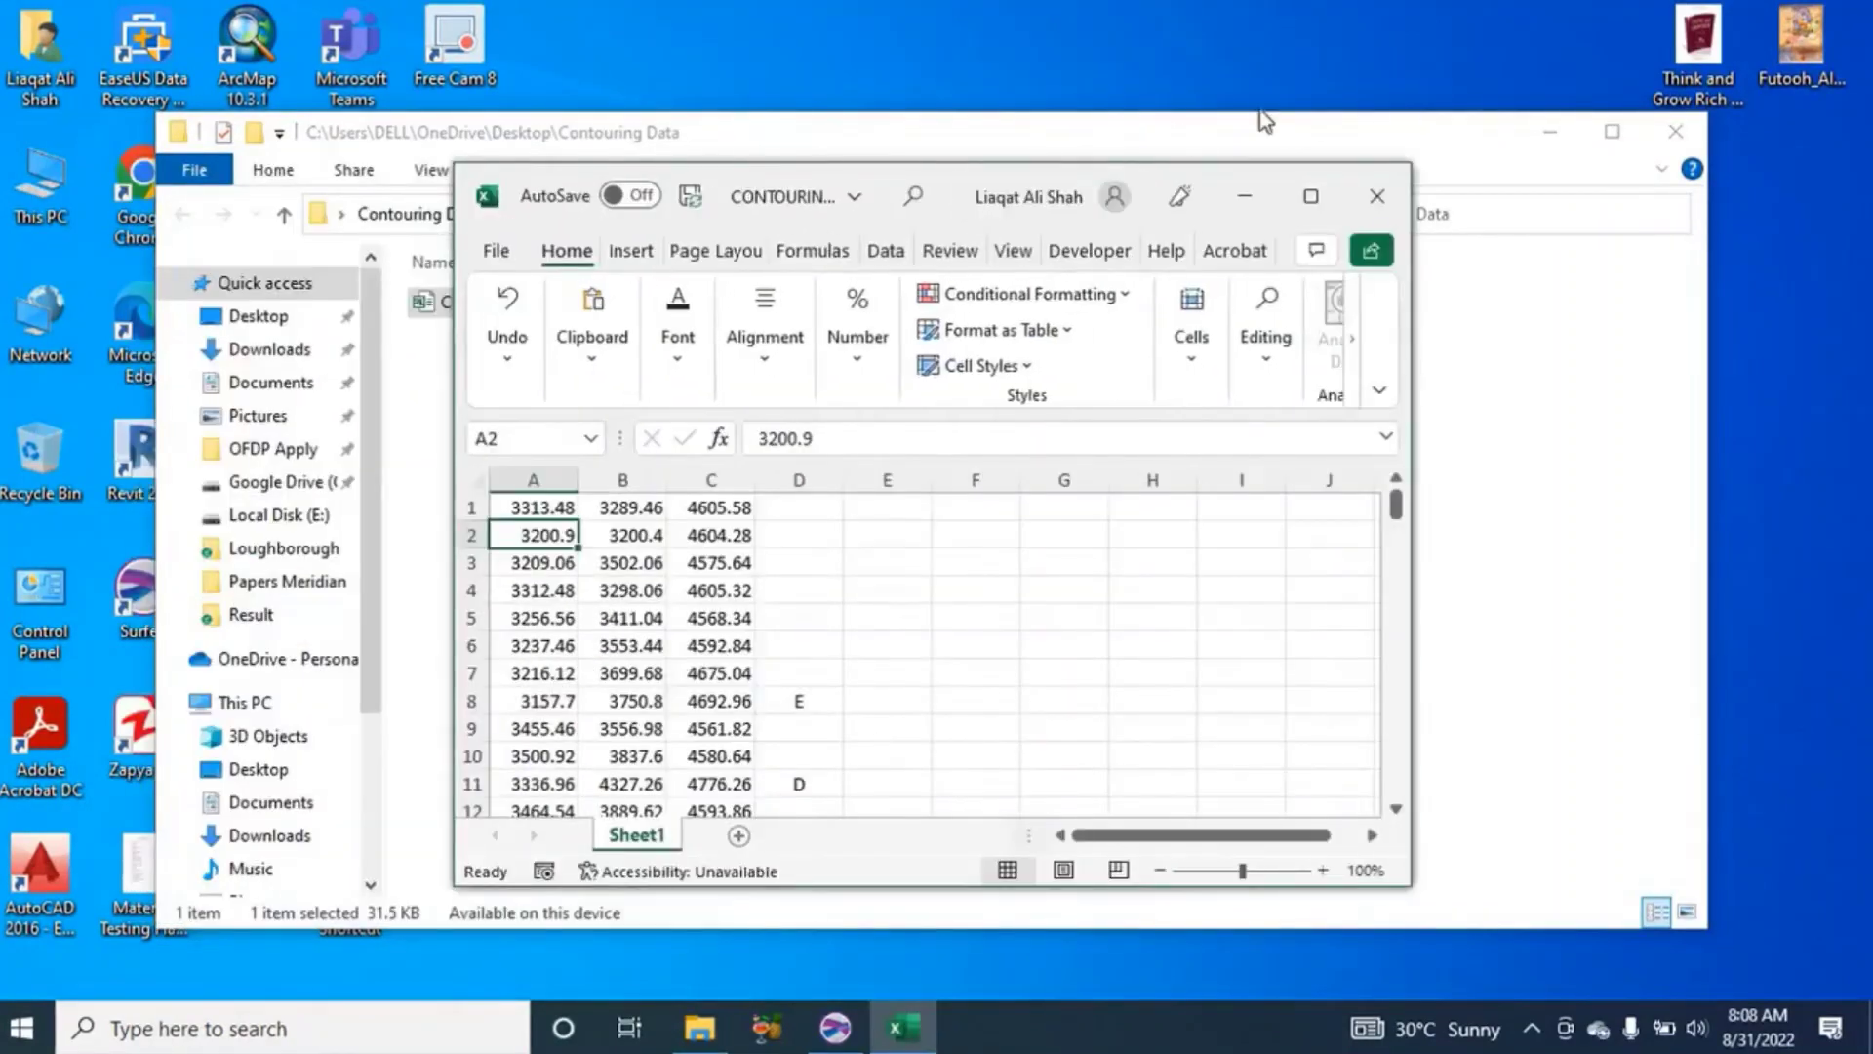
Maximize Excel and scroll through the three numeric columns of CONTOURING TS.xls.
{"action": "left_click", "coordinate": [1311, 198]}
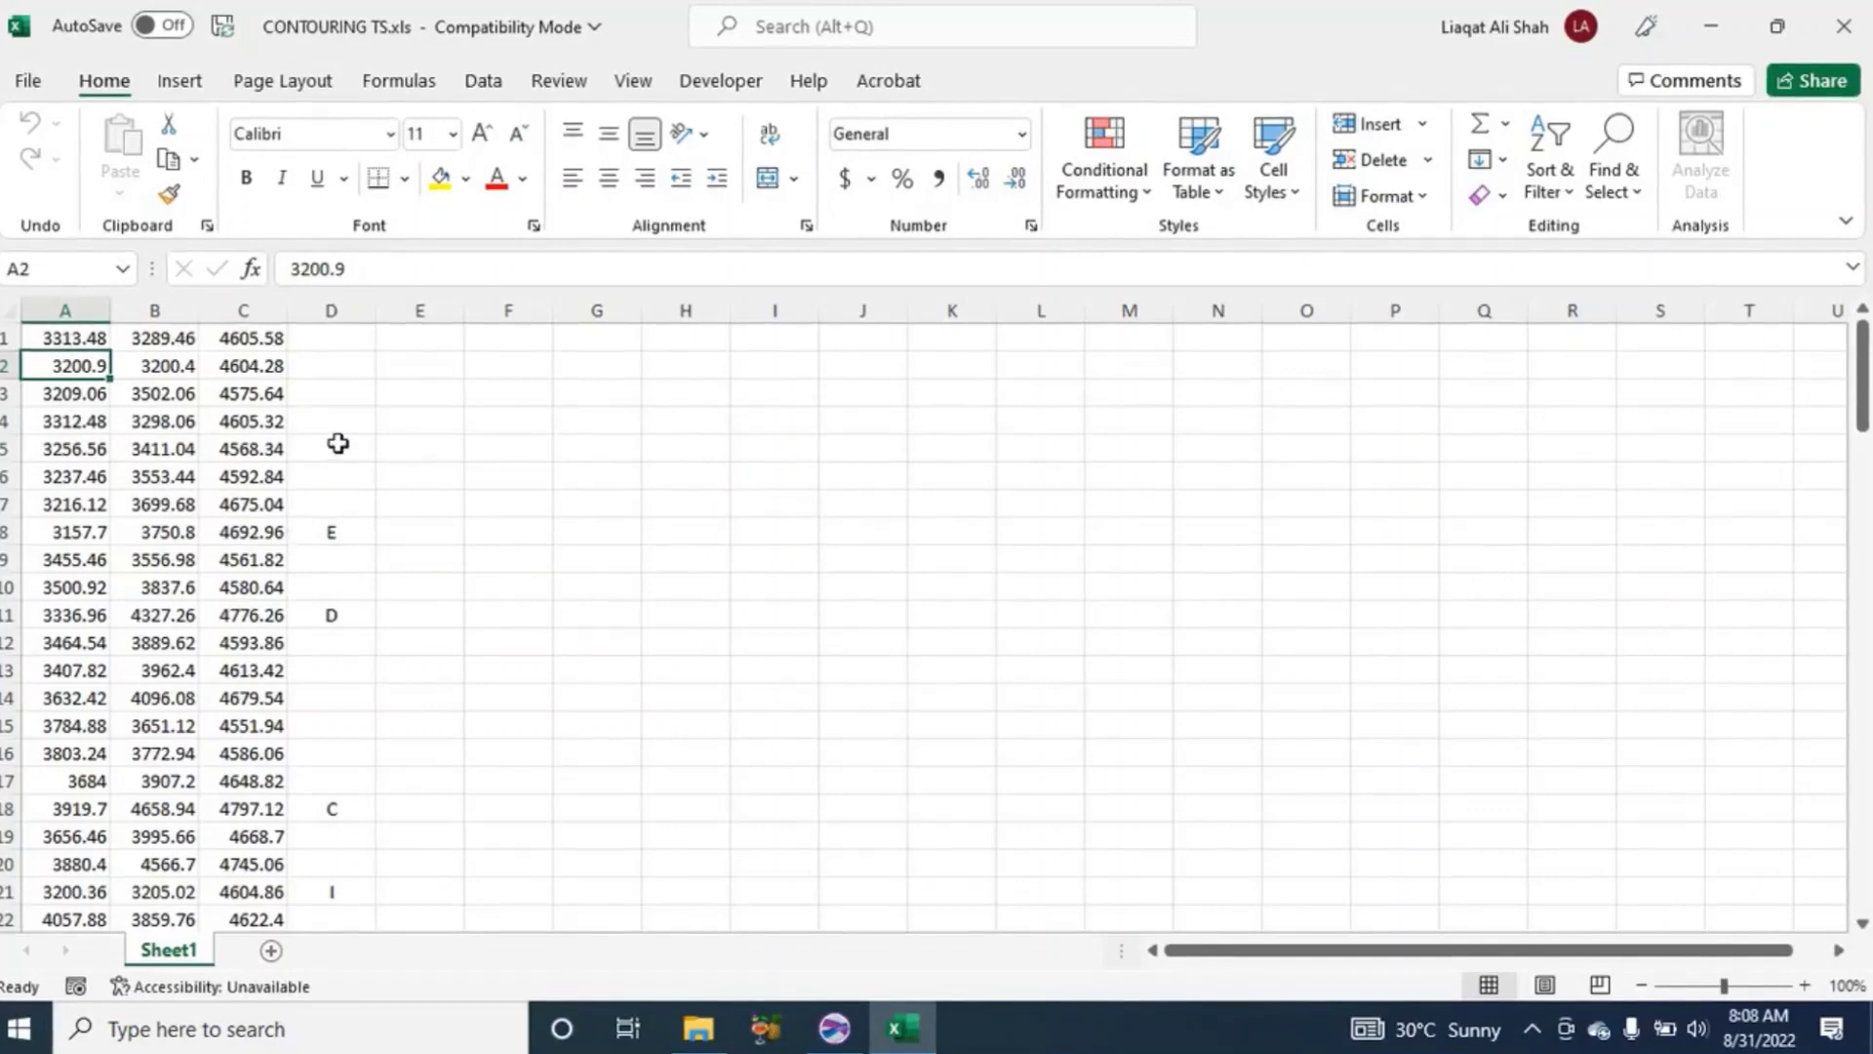
{"action": "scroll", "coordinate": [337, 443], "scroll_direction": "down", "scroll_amount": 4}
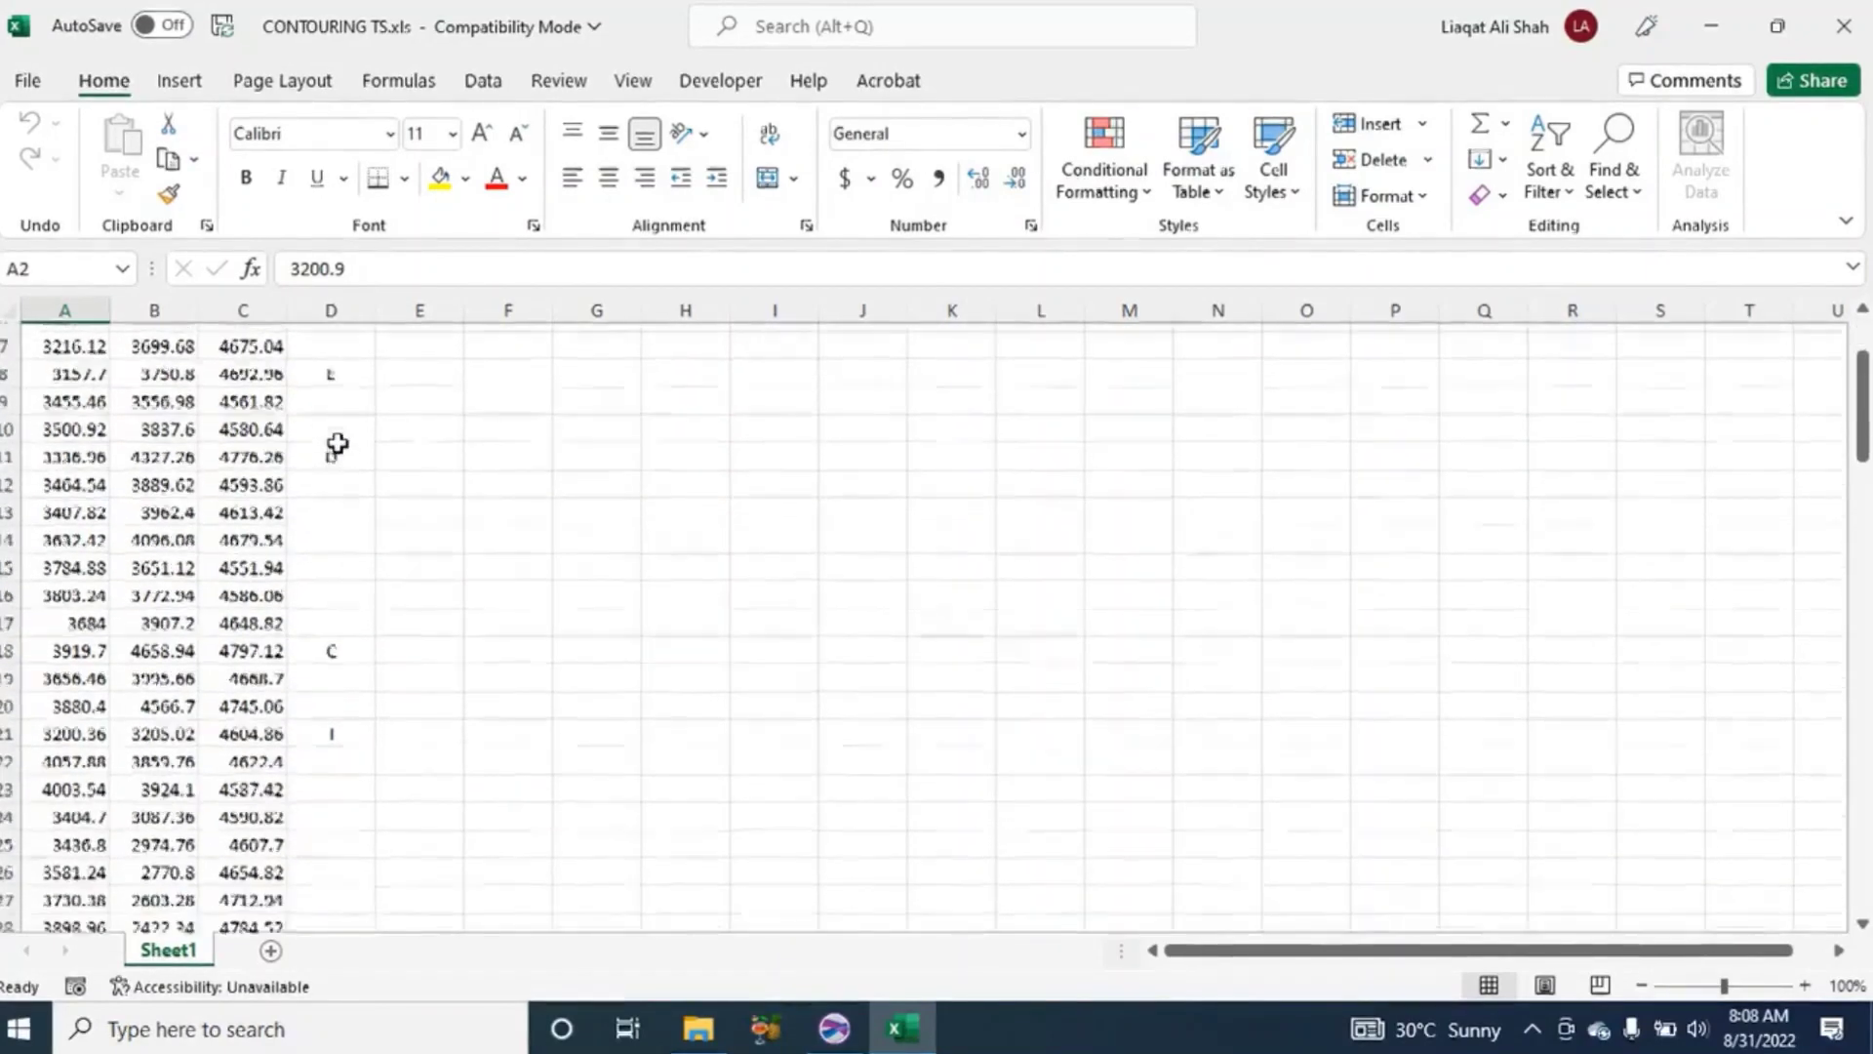
{"action": "scroll", "coordinate": [337, 444], "scroll_direction": "down", "scroll_amount": 6}
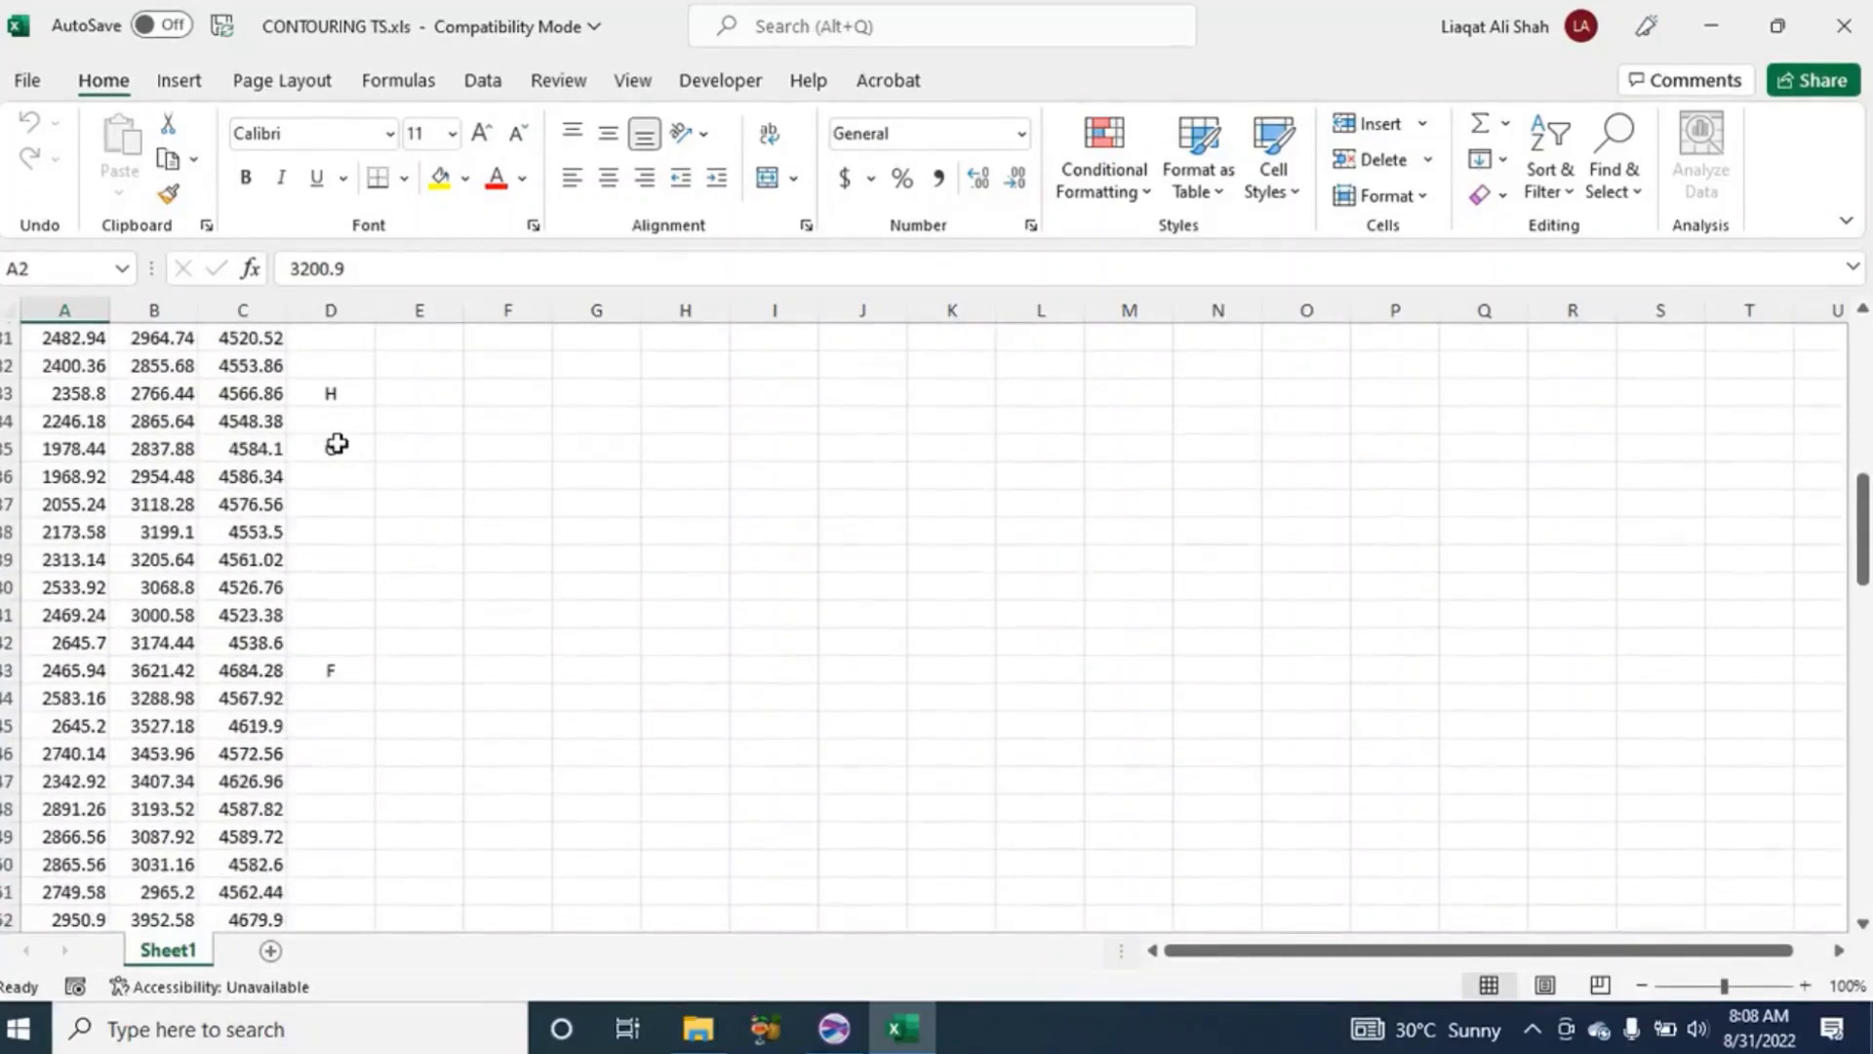
{"action": "scroll", "coordinate": [337, 444], "scroll_direction": "up", "scroll_amount": 10}
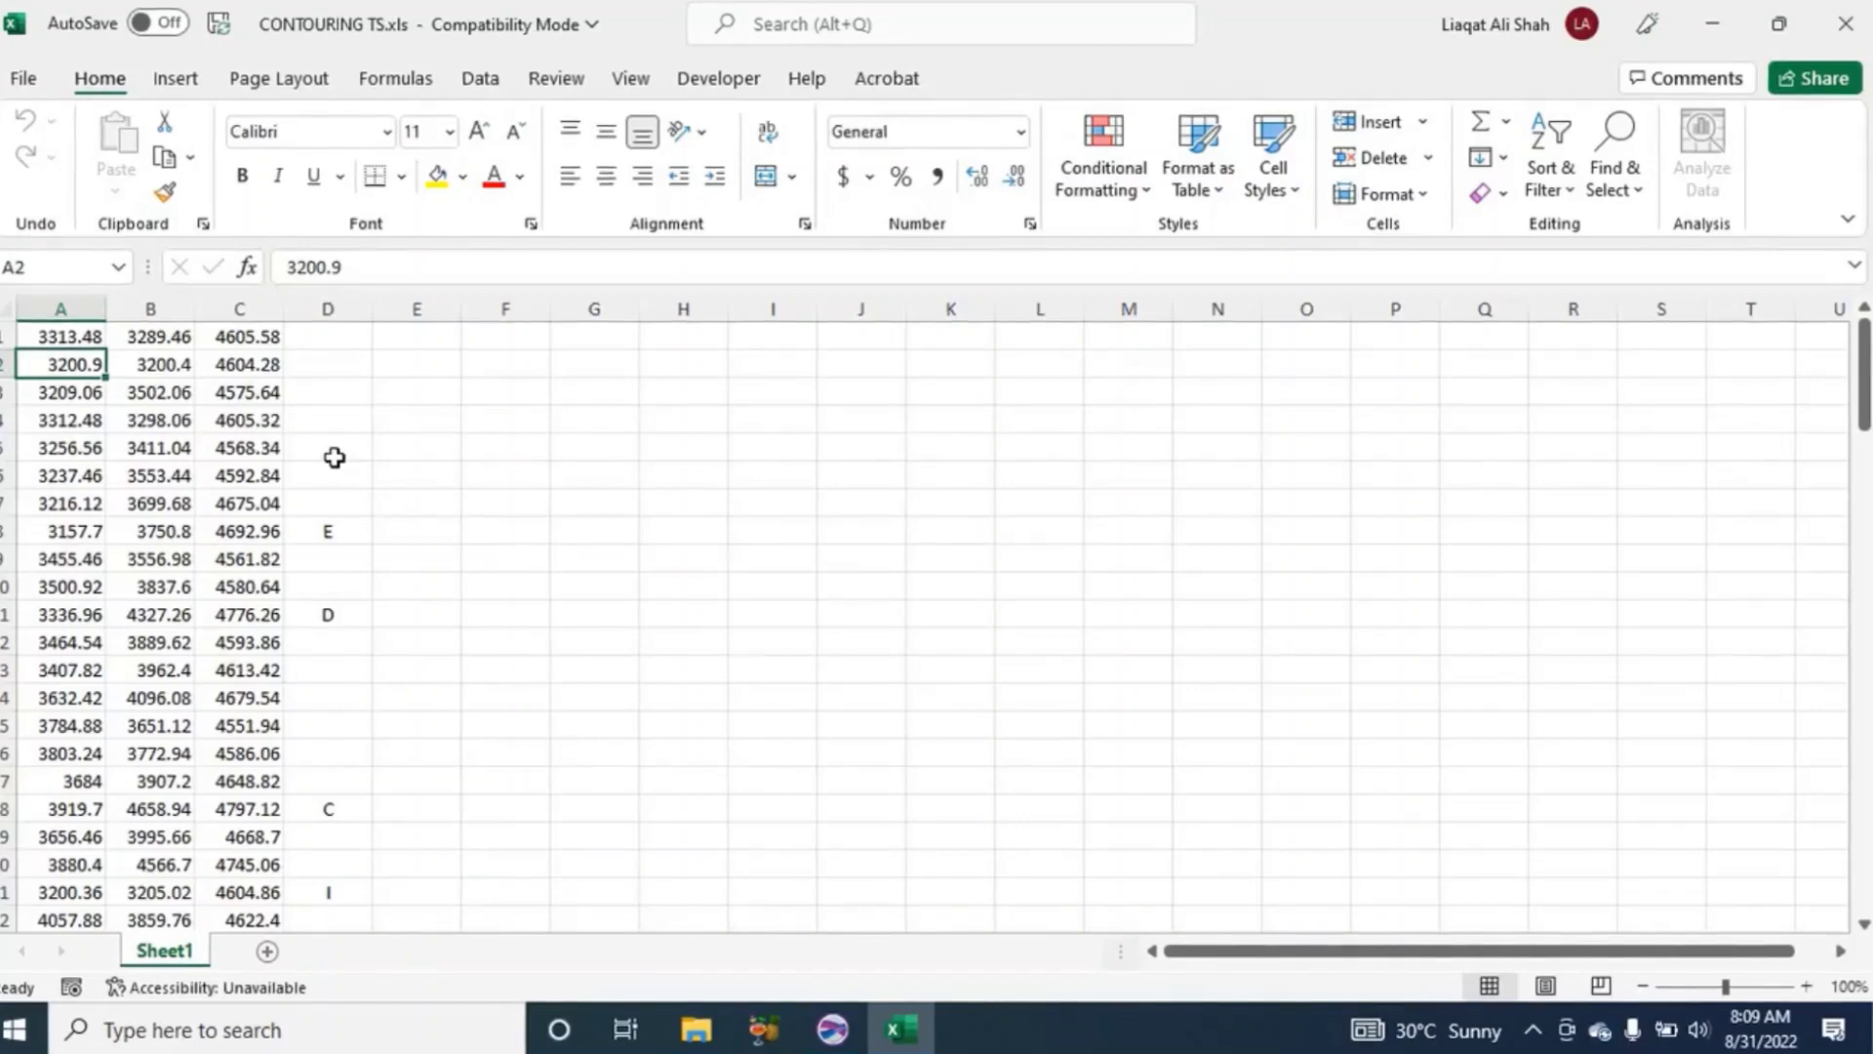
Grid Desktop > Contouring Data > CONTOURING TS.xls by Kriging, with columns A/B/C as X/Y/Z.
{"action": "left_click", "coordinate": [862, 1040]}
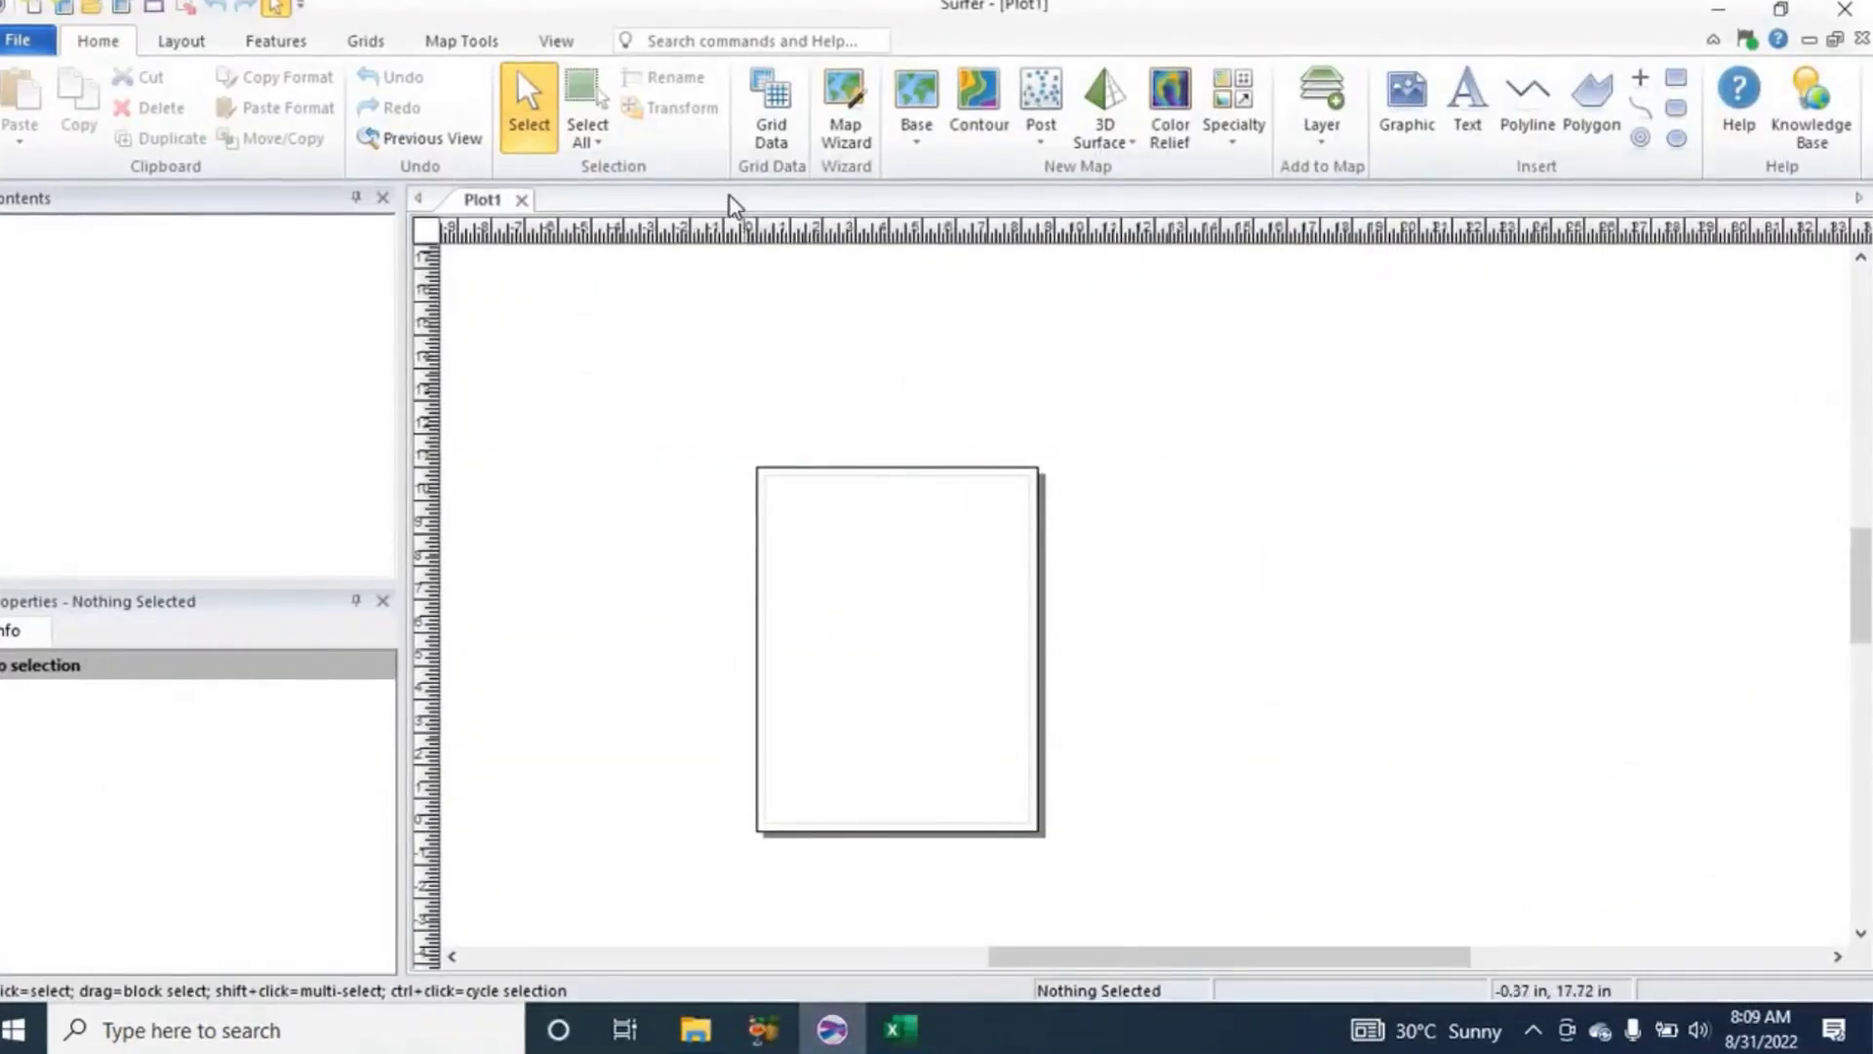
{"action": "left_click", "coordinate": [769, 117]}
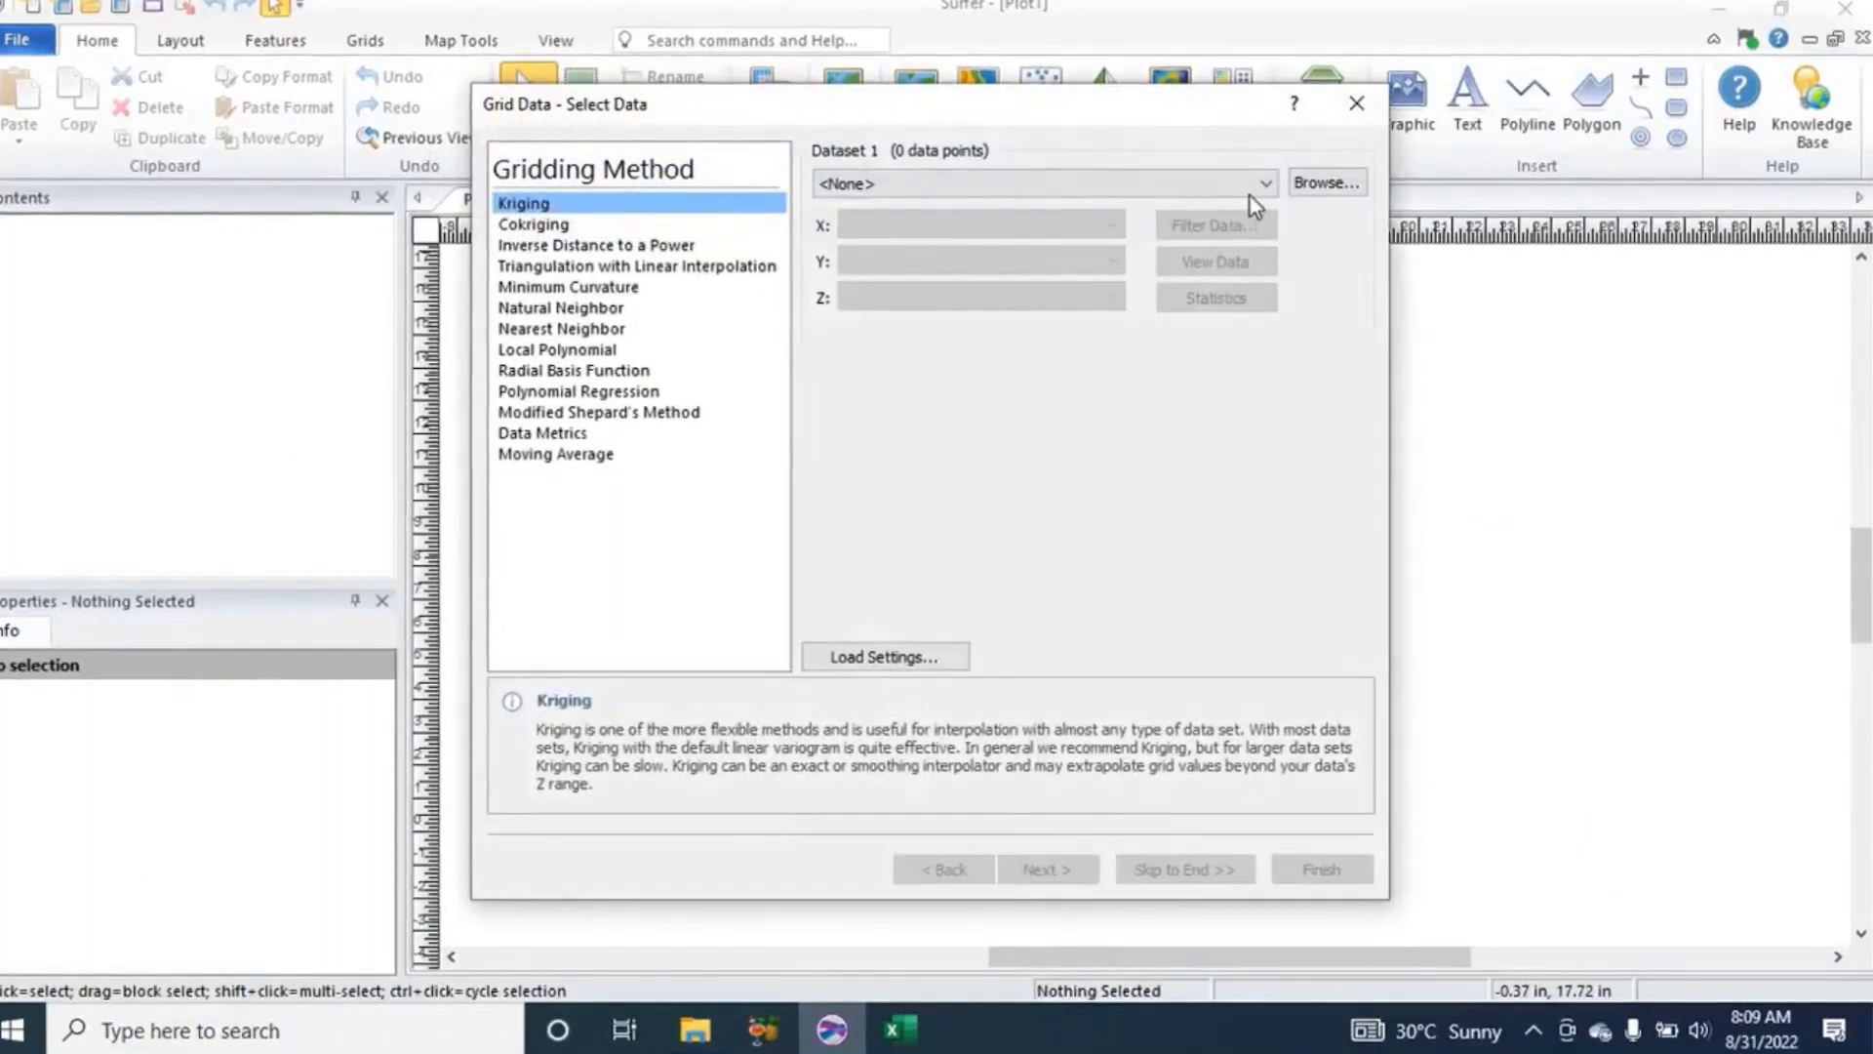
{"action": "left_click", "coordinate": [1325, 189]}
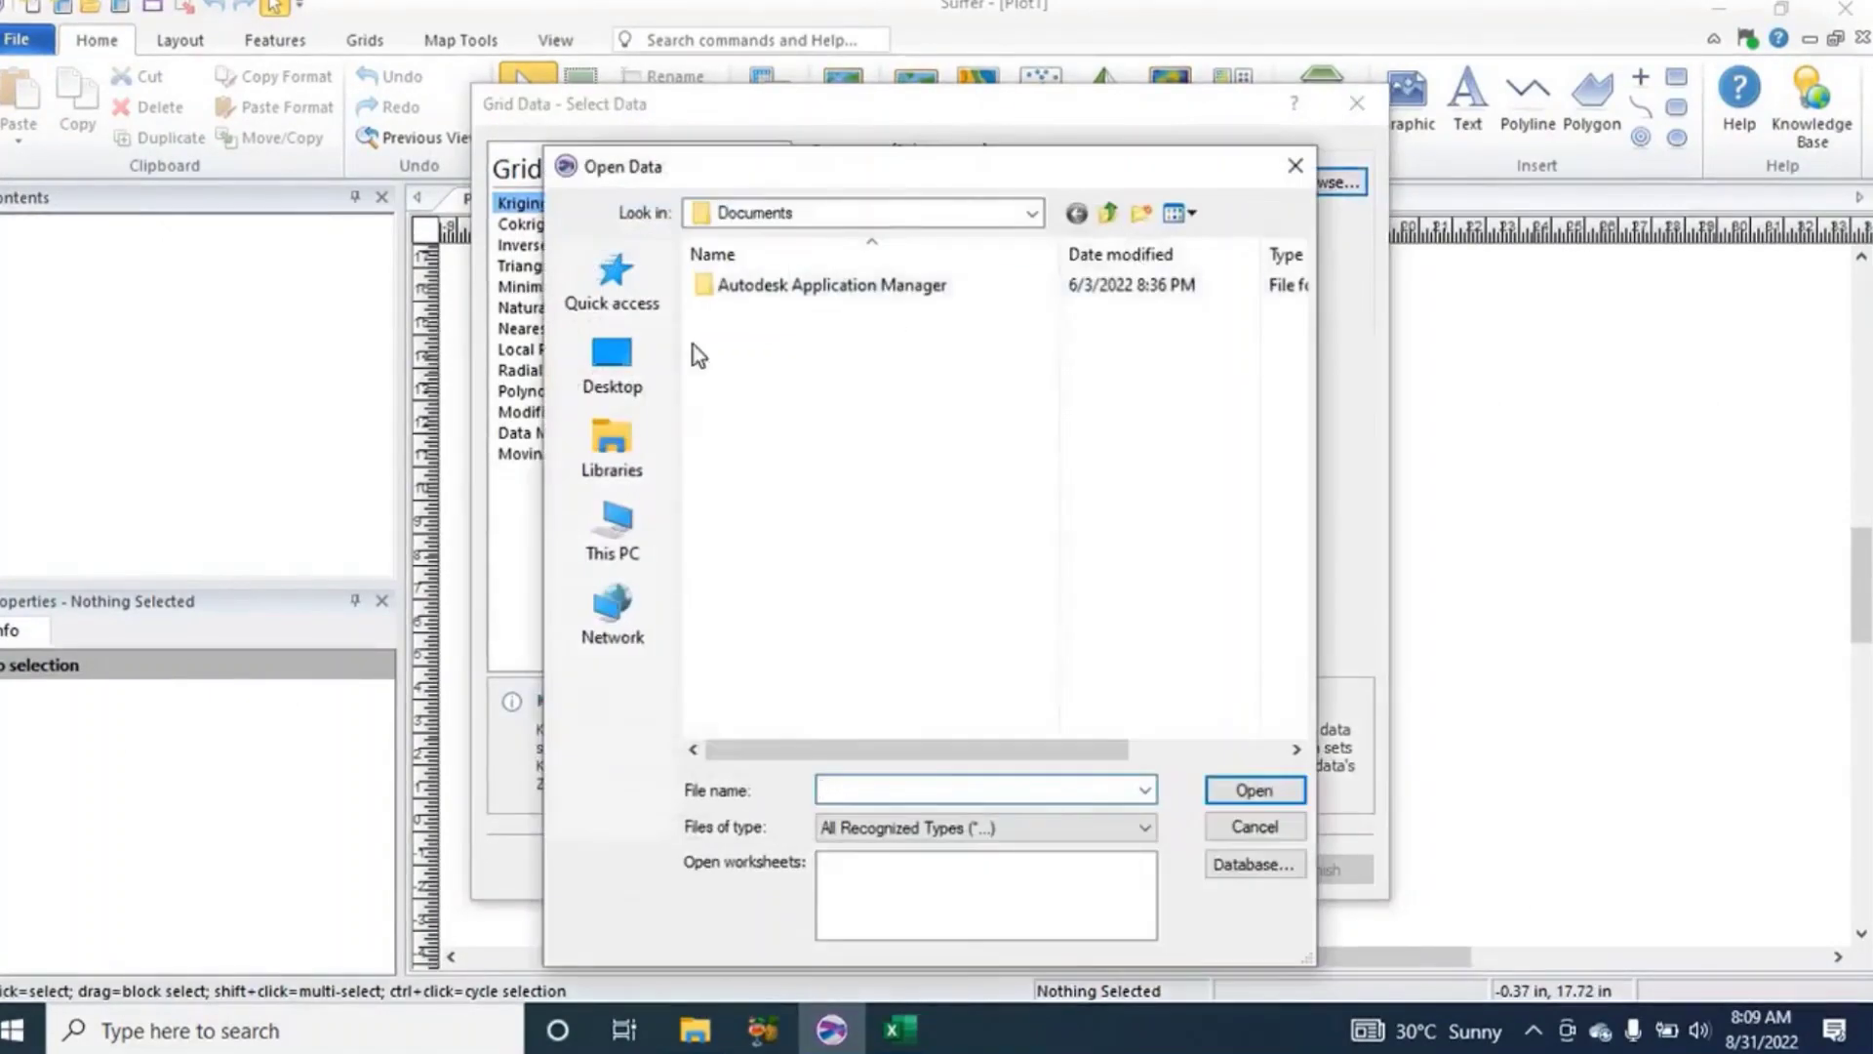
{"action": "left_click", "coordinate": [612, 388]}
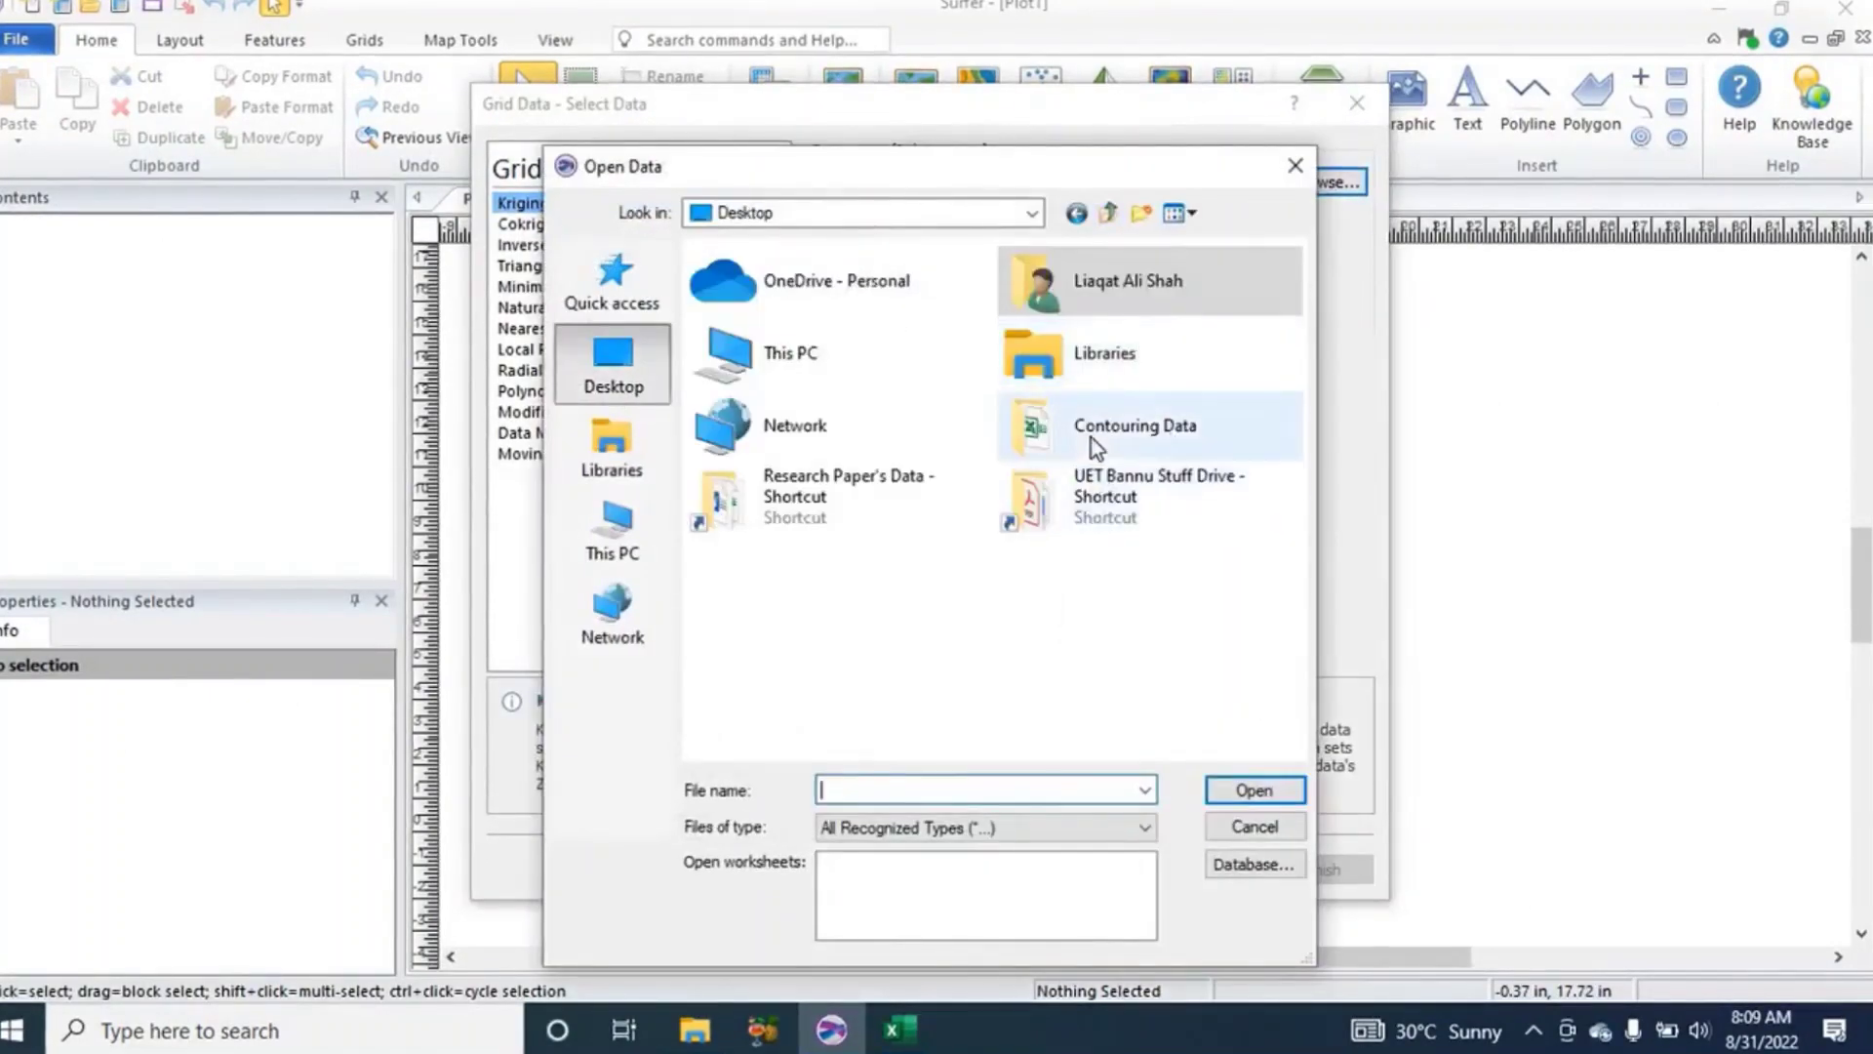
{"action": "double_click", "coordinate": [1092, 441]}
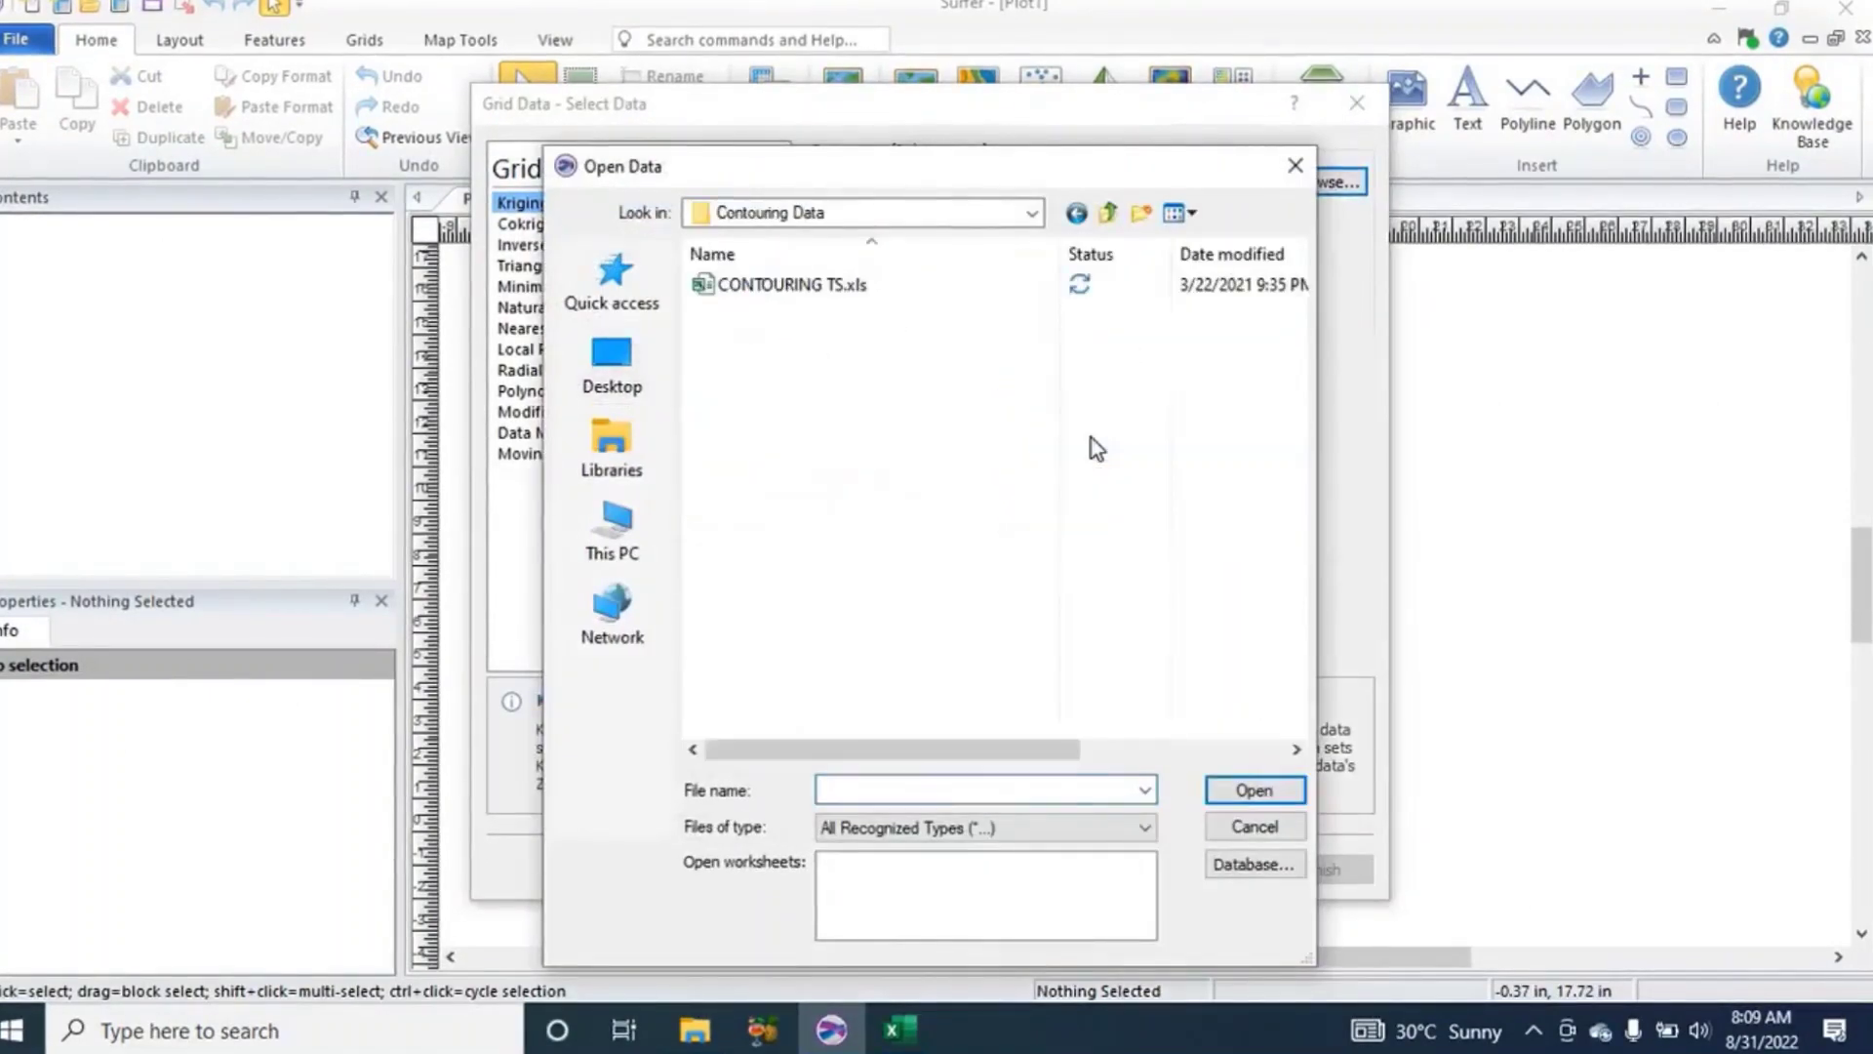
{"action": "left_click", "coordinate": [783, 293]}
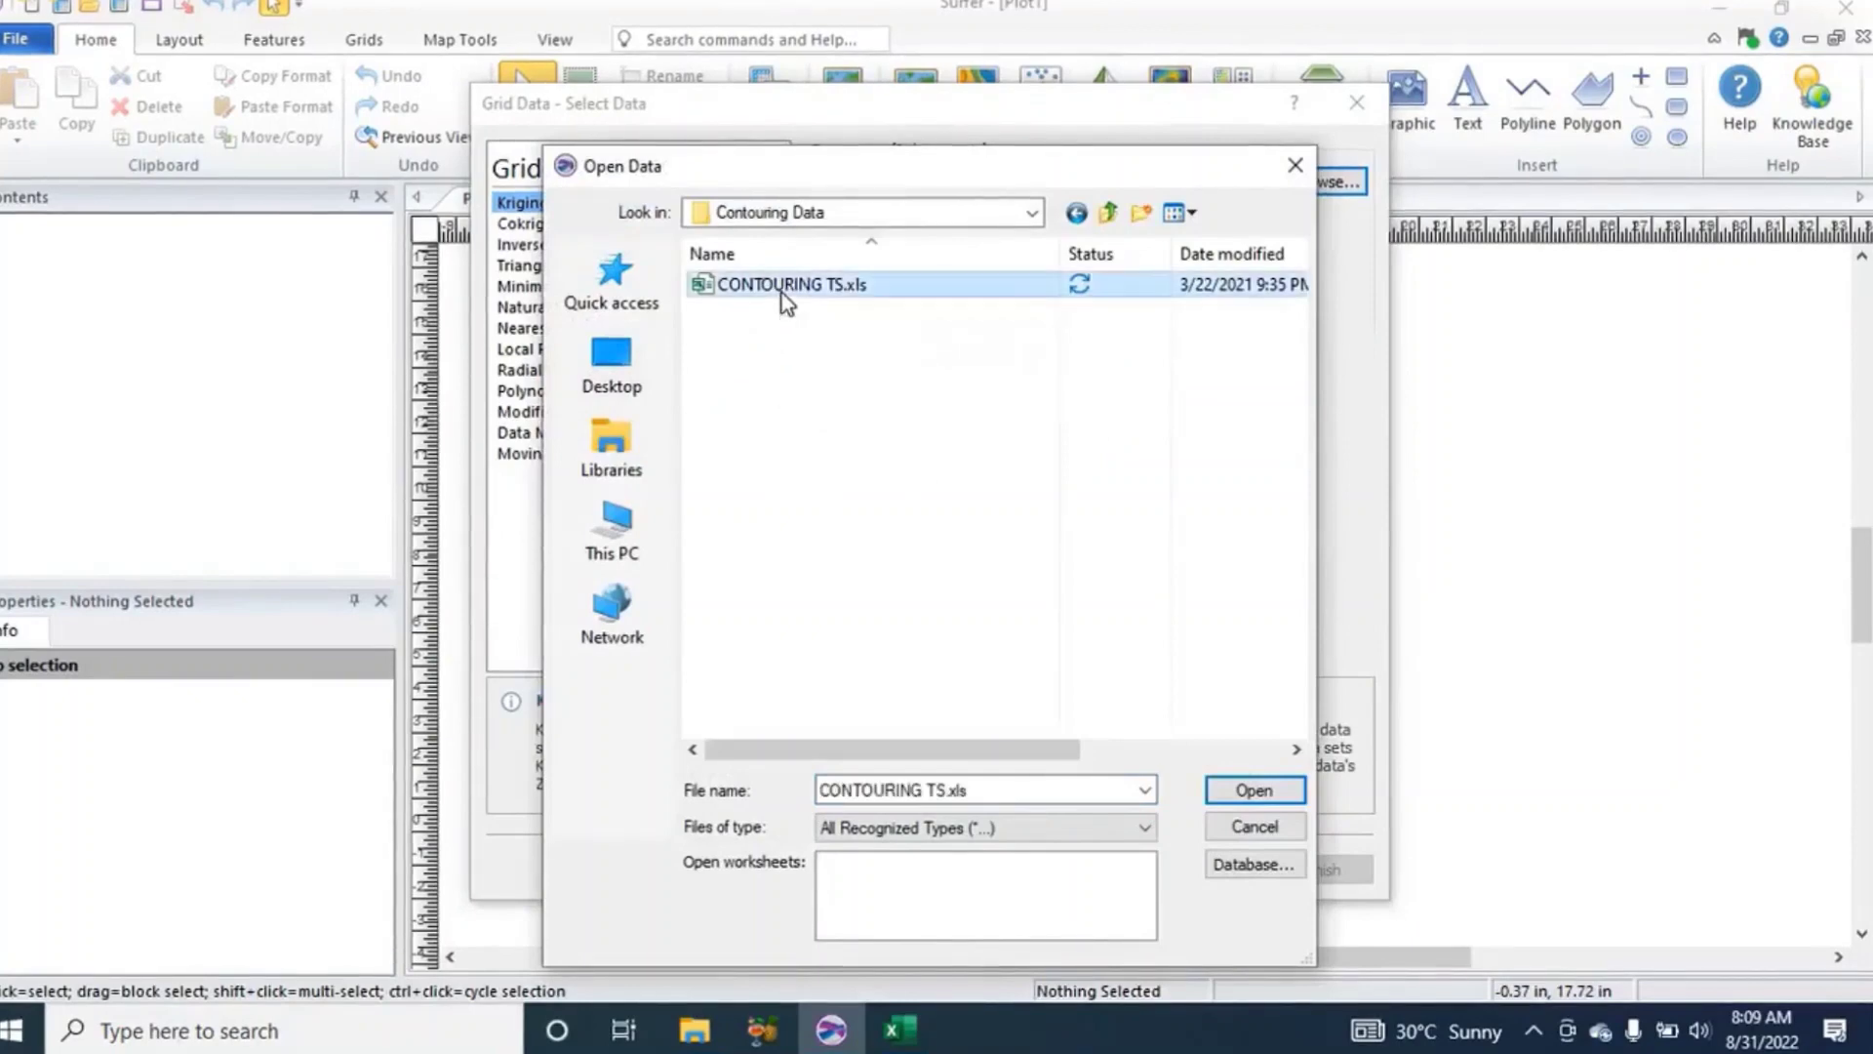
{"action": "left_click", "coordinate": [1253, 792]}
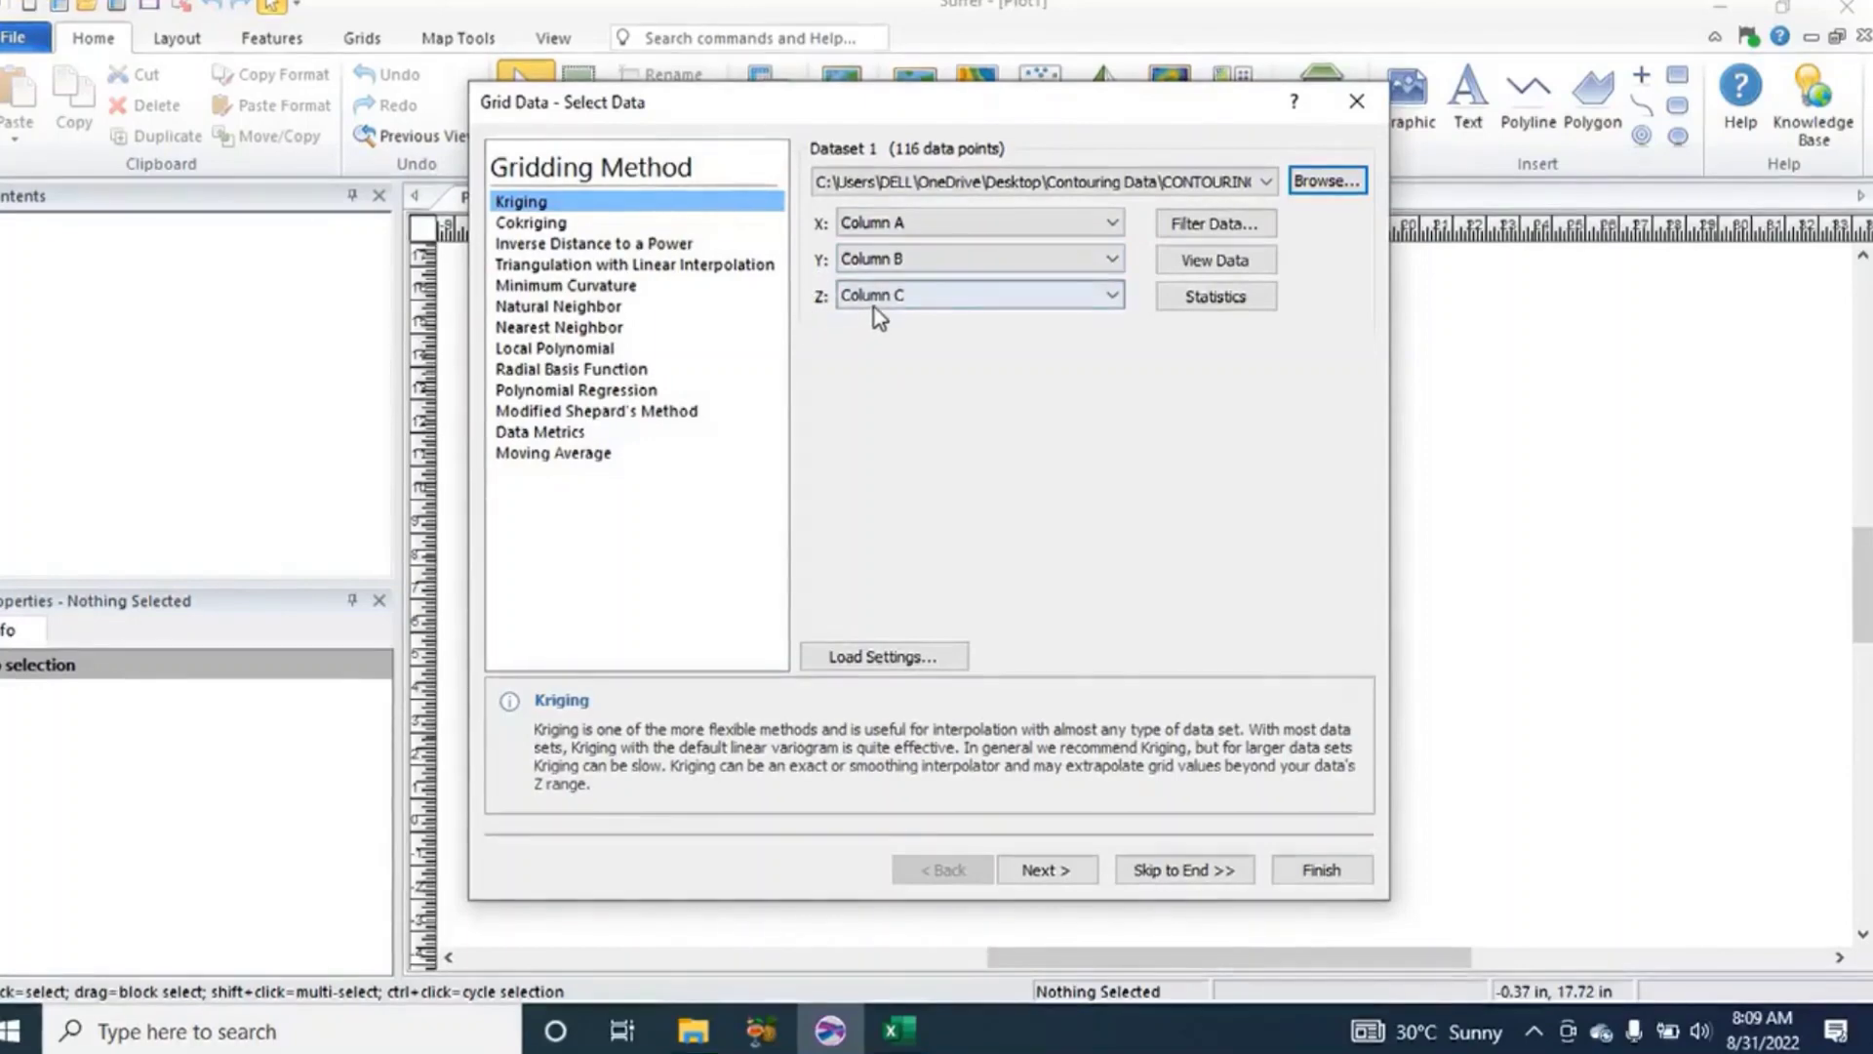
{"action": "left_click", "coordinate": [1321, 871]}
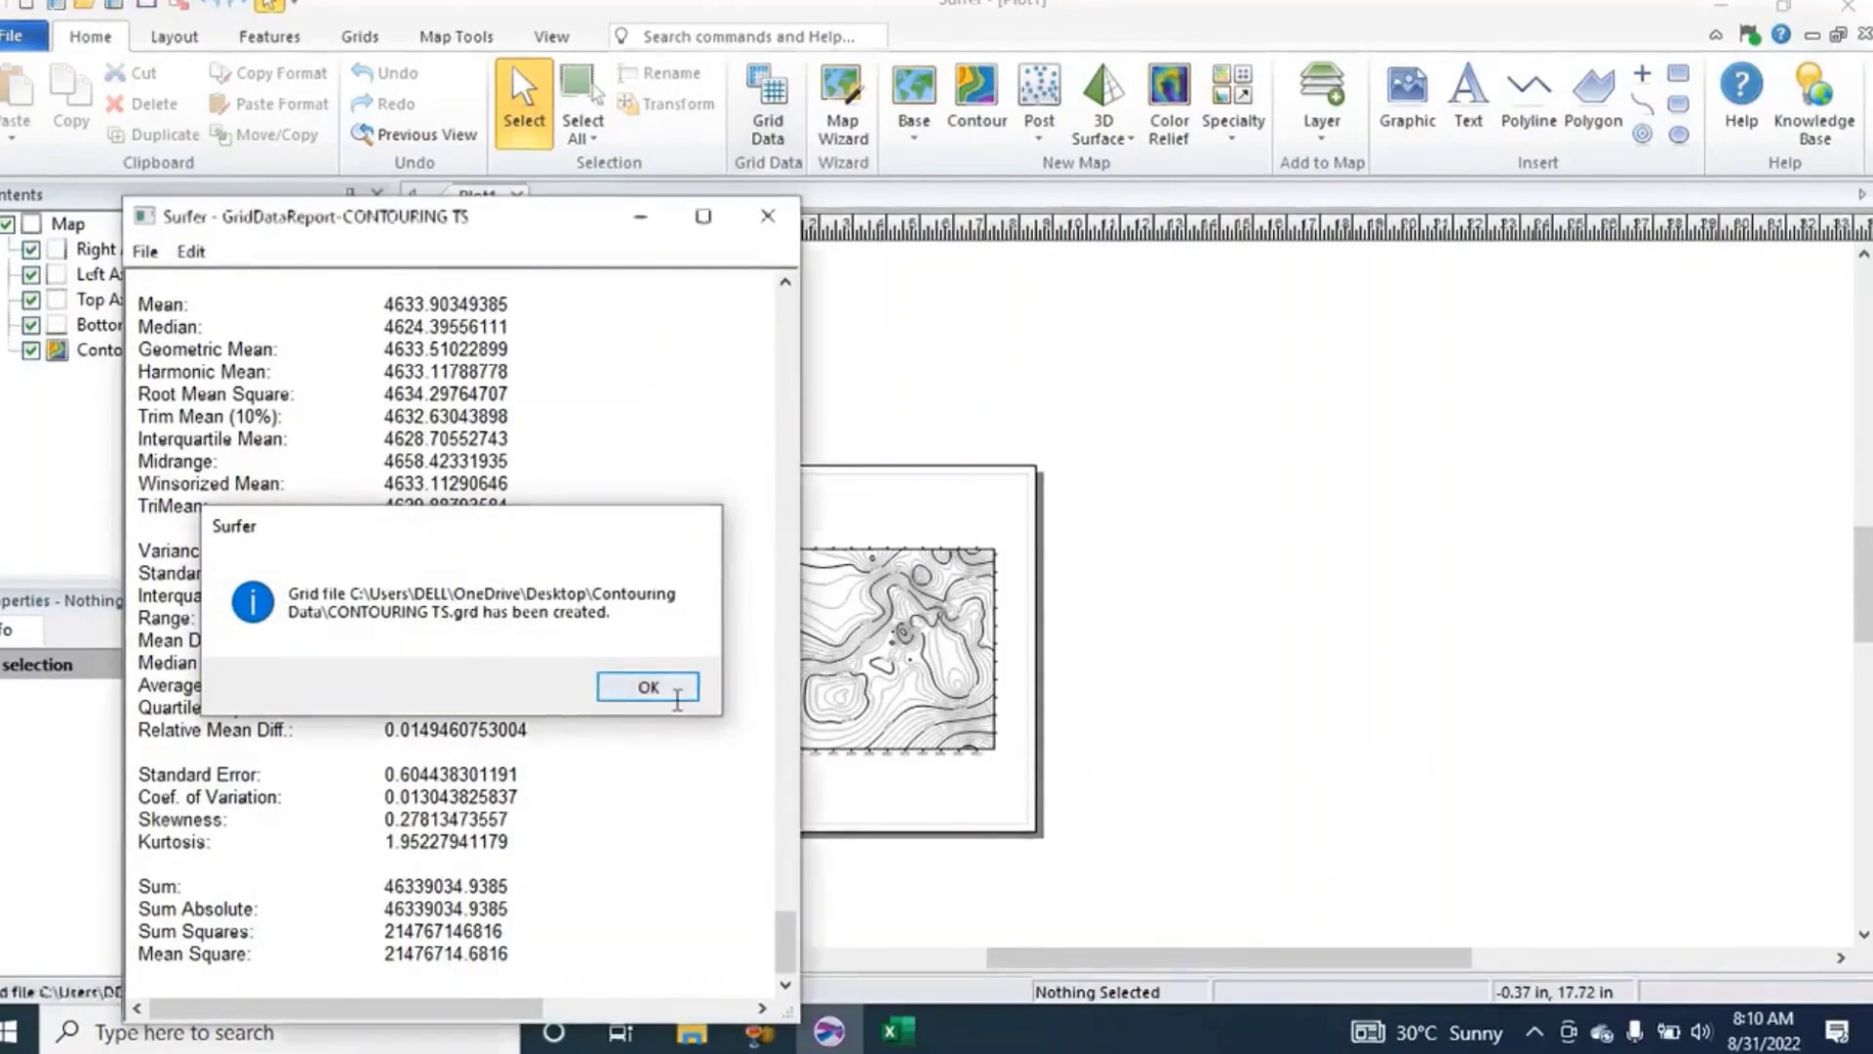
Save the gridding report as GridDataReport-CONTOURING TS.rtf and close it.
{"action": "left_click", "coordinate": [677, 693]}
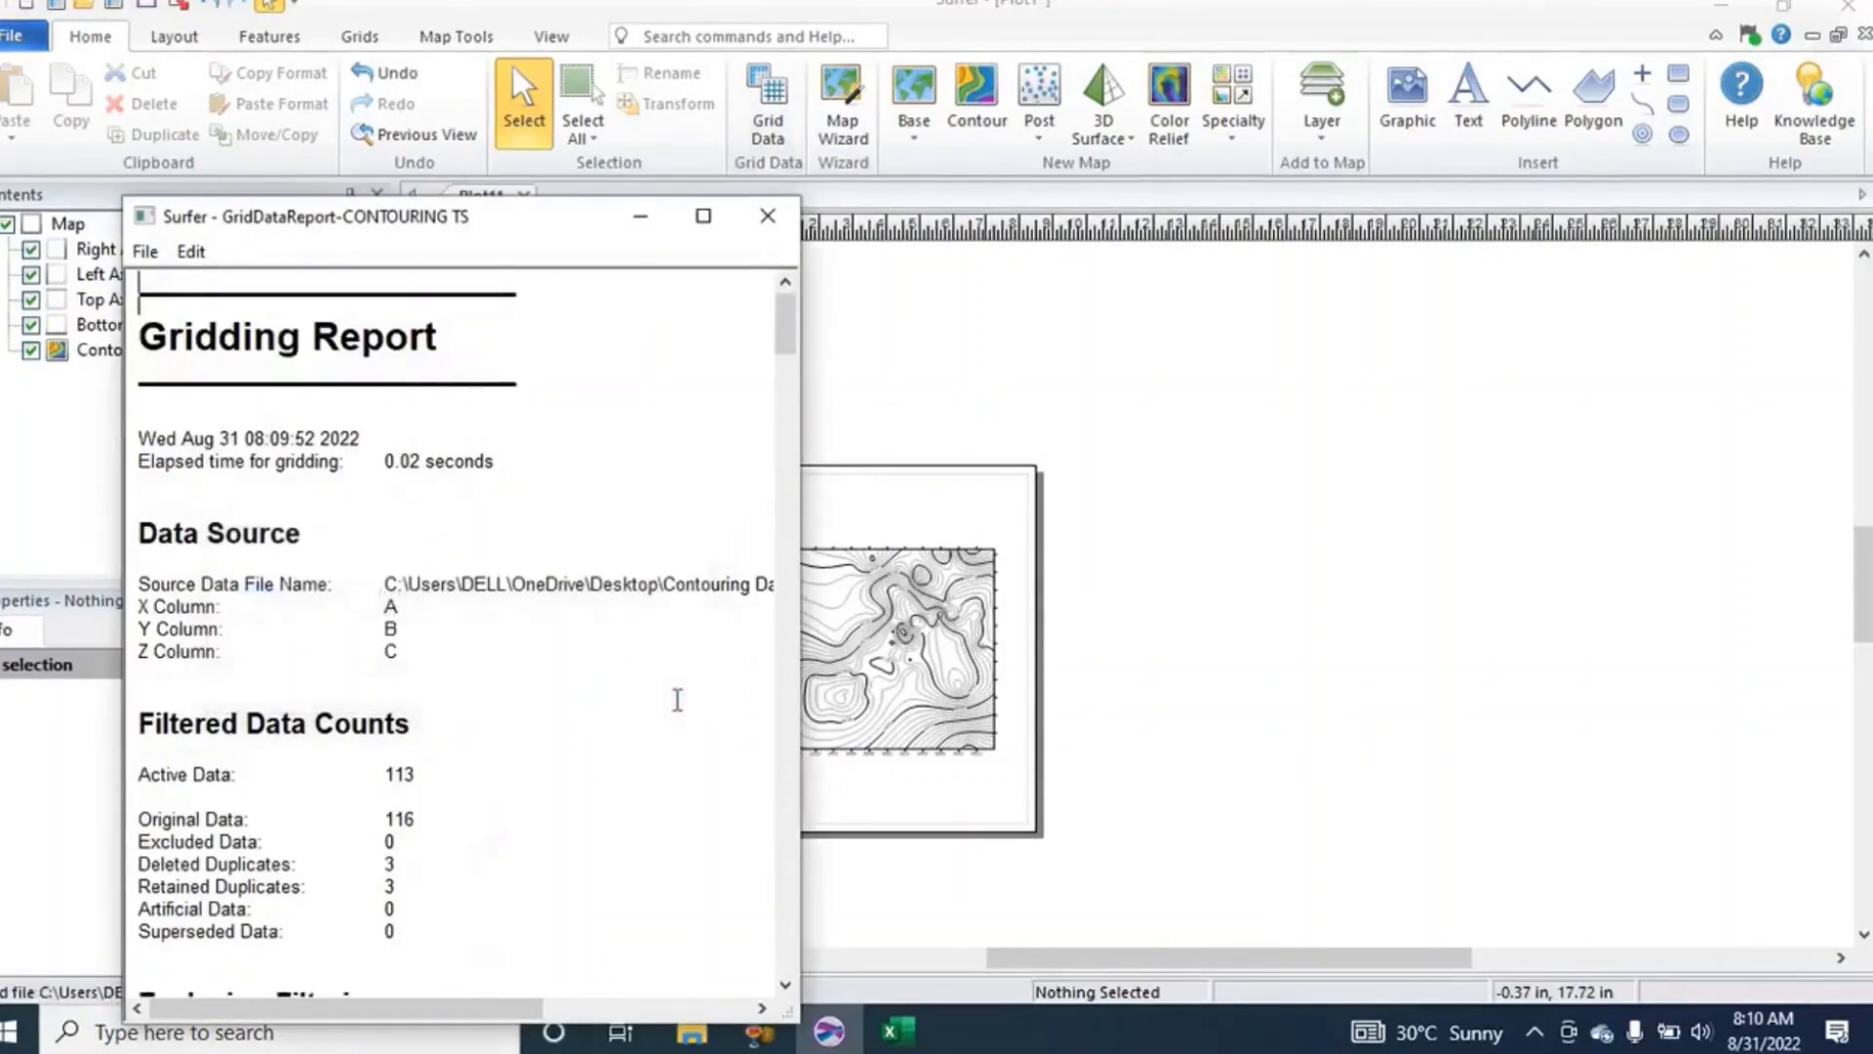
{"action": "left_click", "coordinate": [761, 215]}
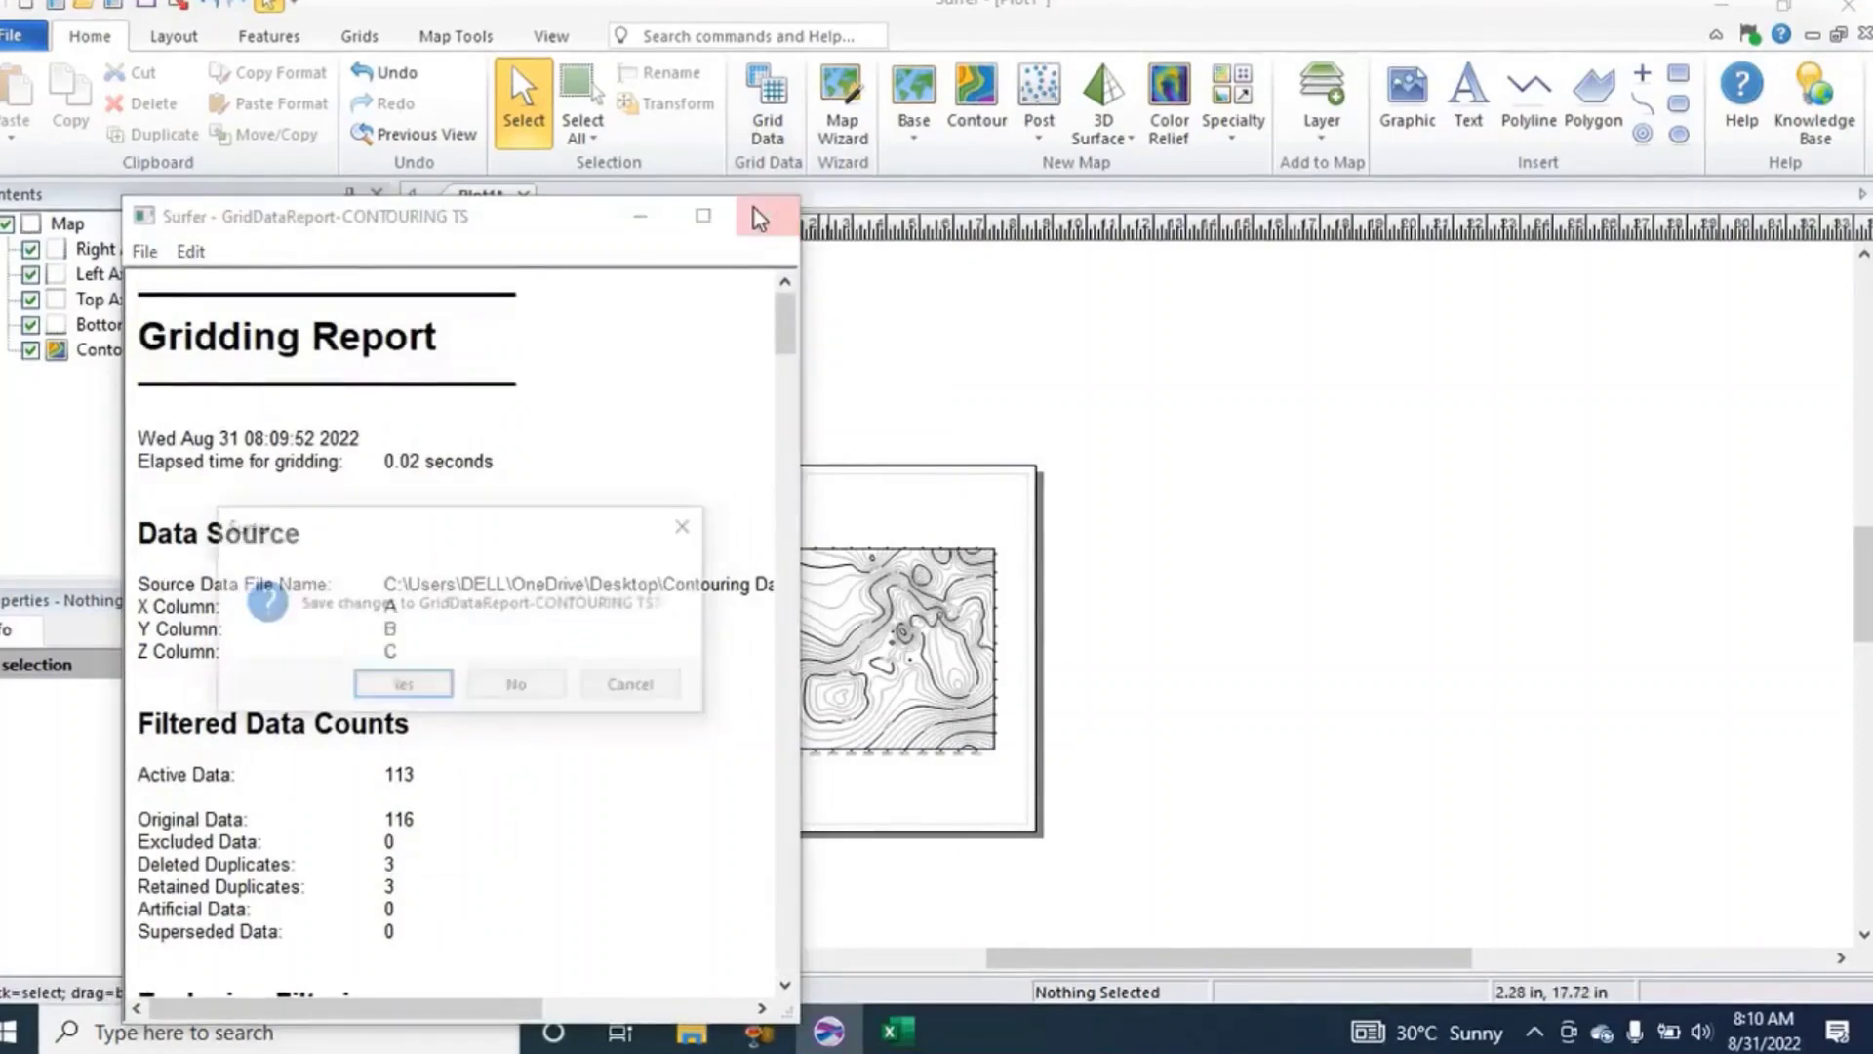
{"action": "left_click", "coordinate": [403, 688]}
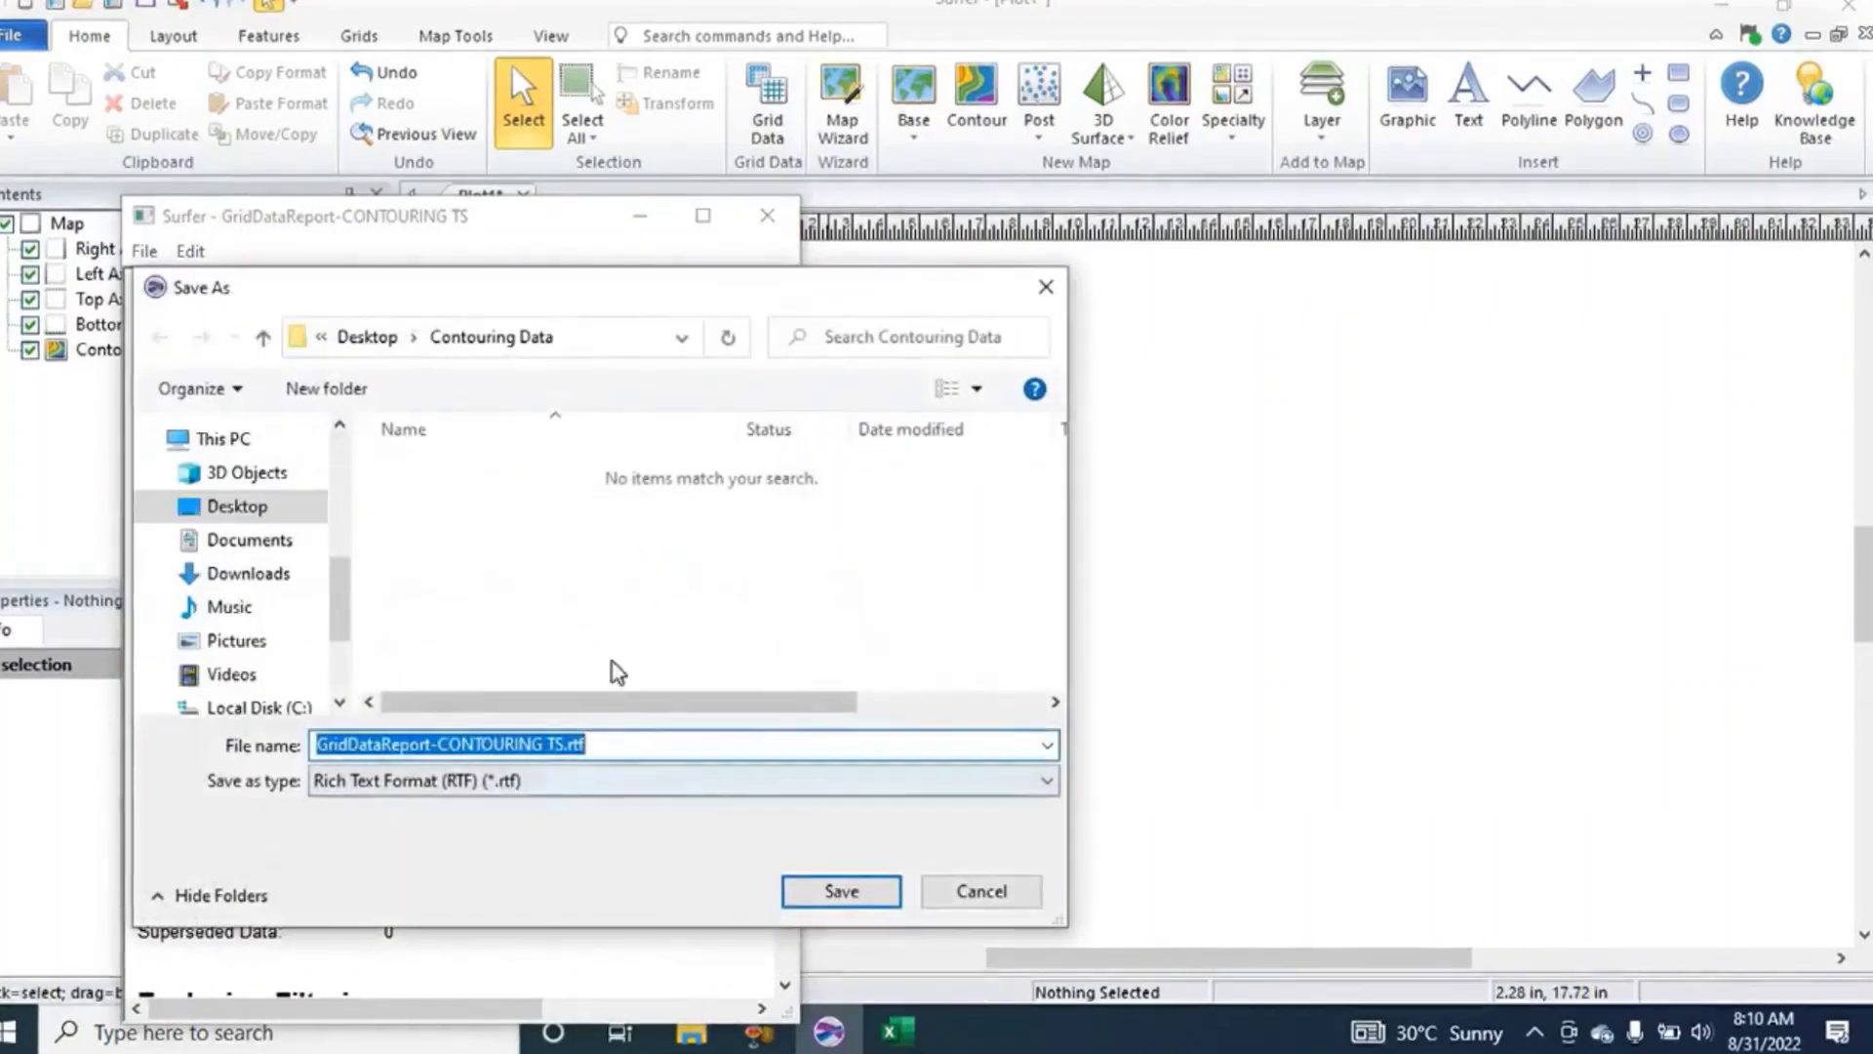
{"action": "left_click", "coordinate": [851, 898]}
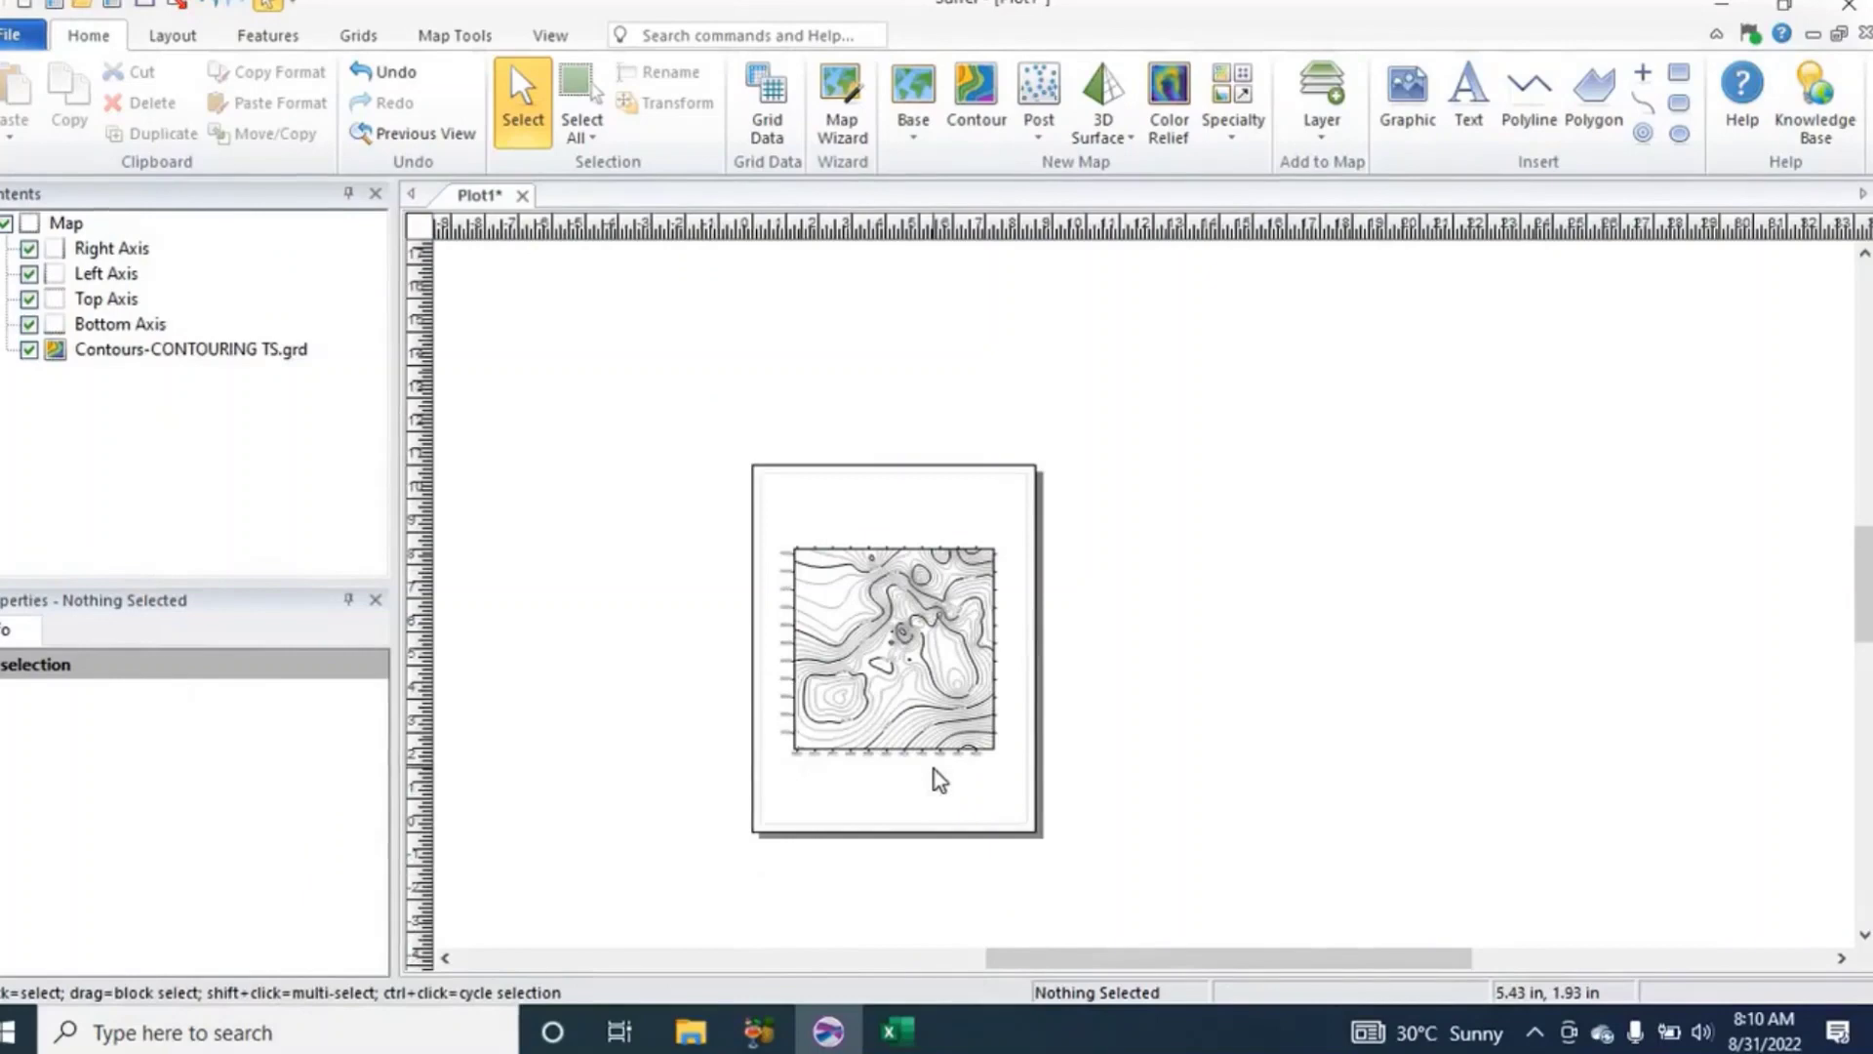
Zoom the plot to show the whole CONTOURING TS.grd contour map.
{"action": "scroll", "coordinate": [831, 683], "scroll_direction": "up", "scroll_amount": 1}
{"action": "scroll", "coordinate": [830, 683], "scroll_direction": "up", "scroll_amount": 4}
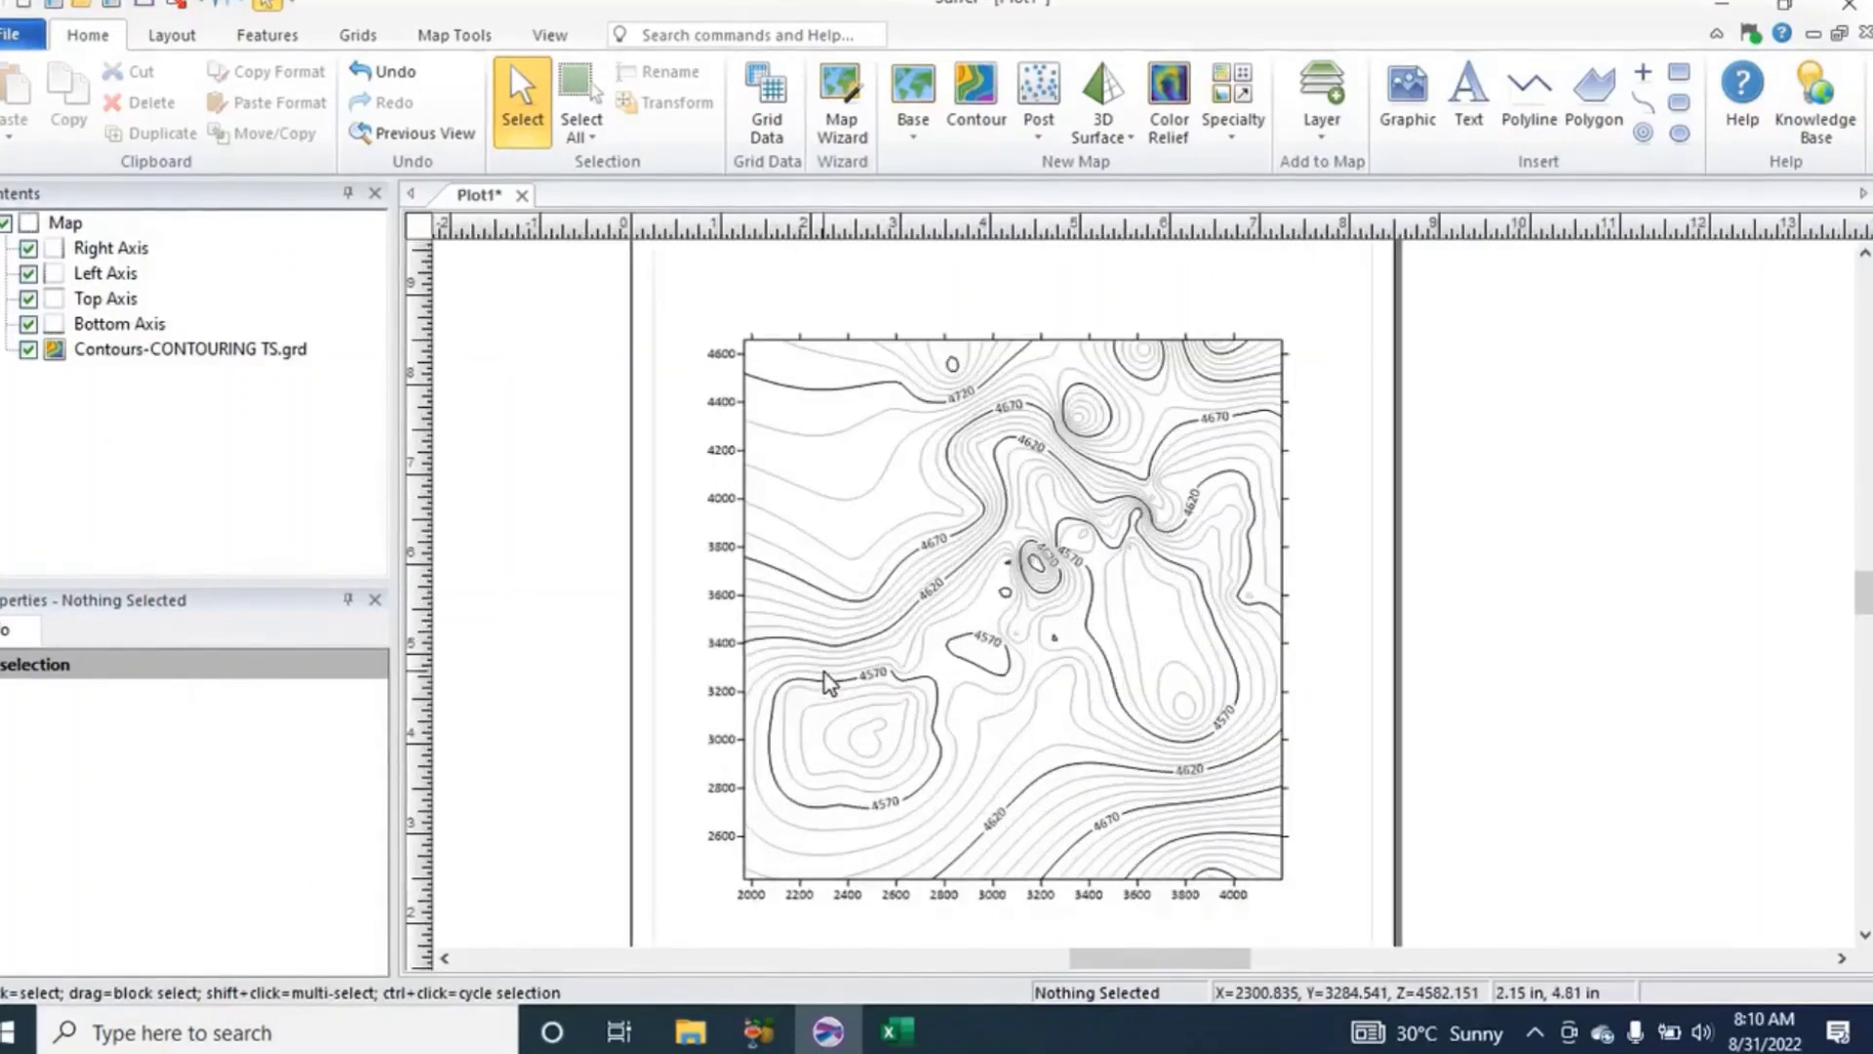
{"action": "scroll", "coordinate": [831, 683], "scroll_direction": "up", "scroll_amount": 2}
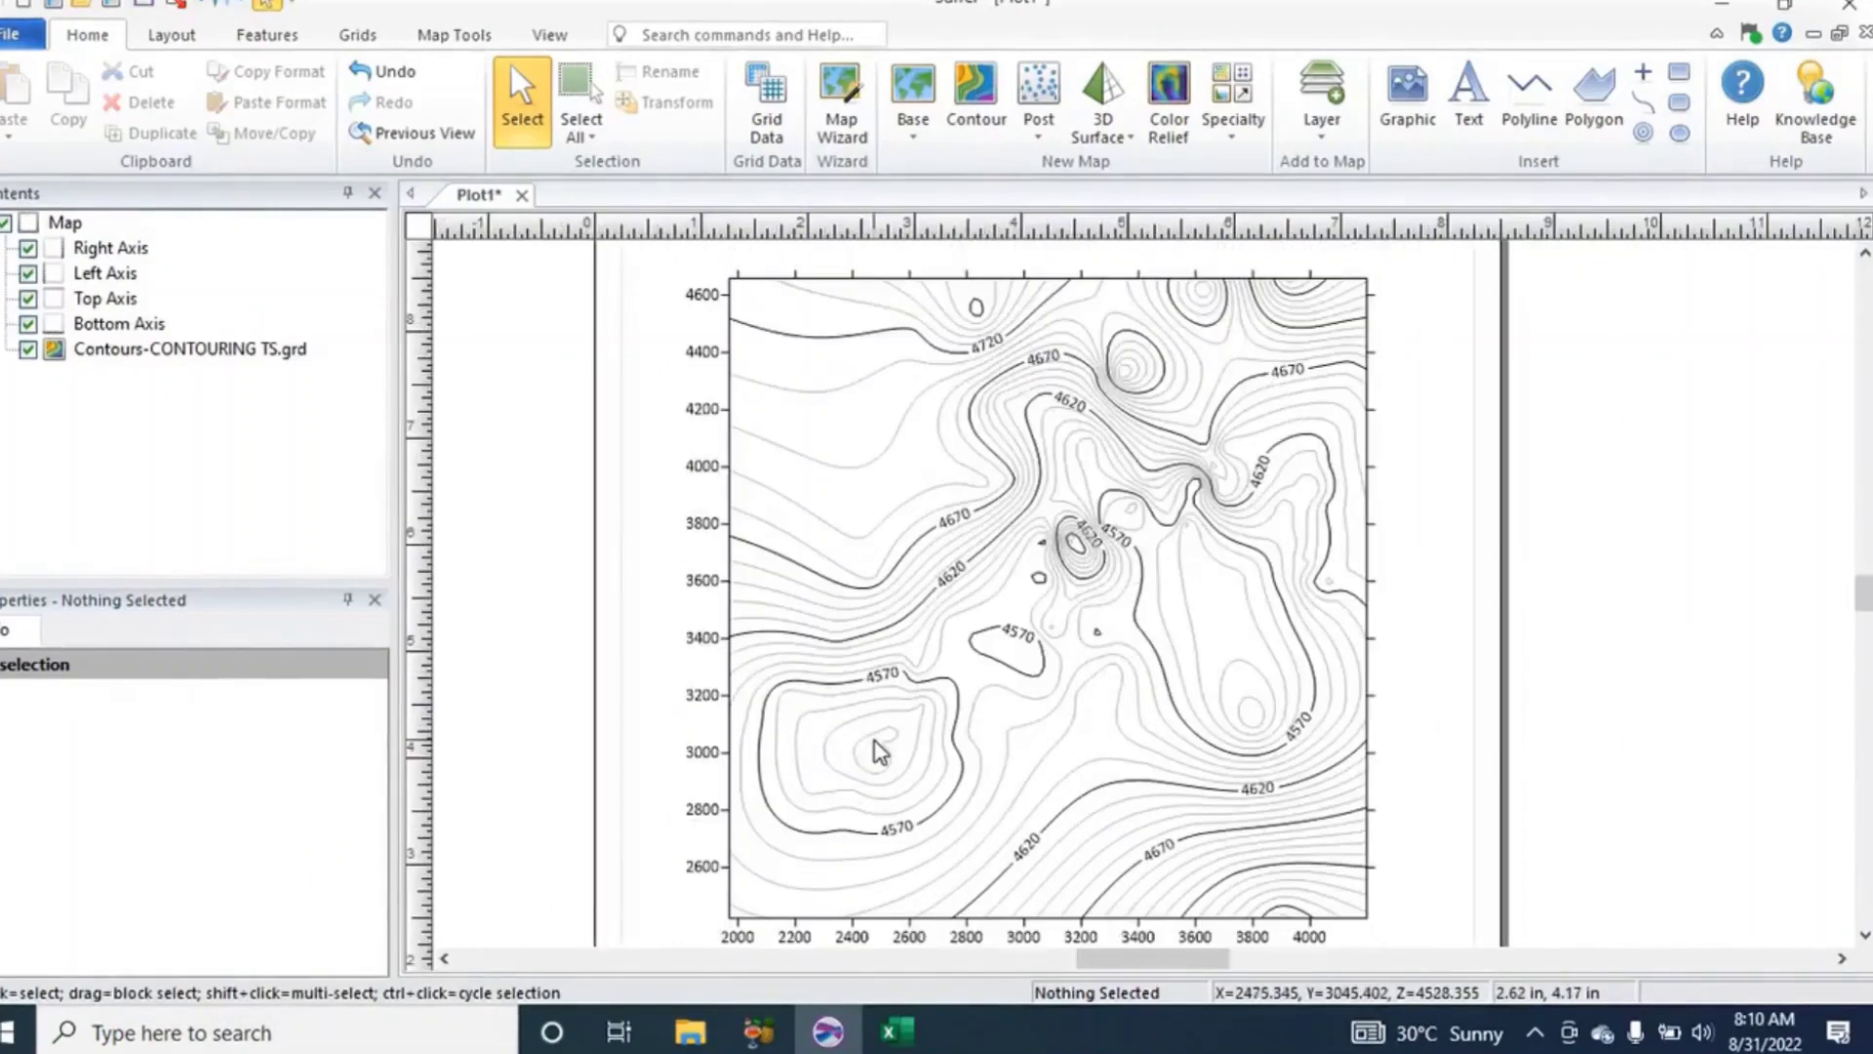
{"action": "scroll", "coordinate": [880, 751], "scroll_direction": "down", "scroll_amount": 1}
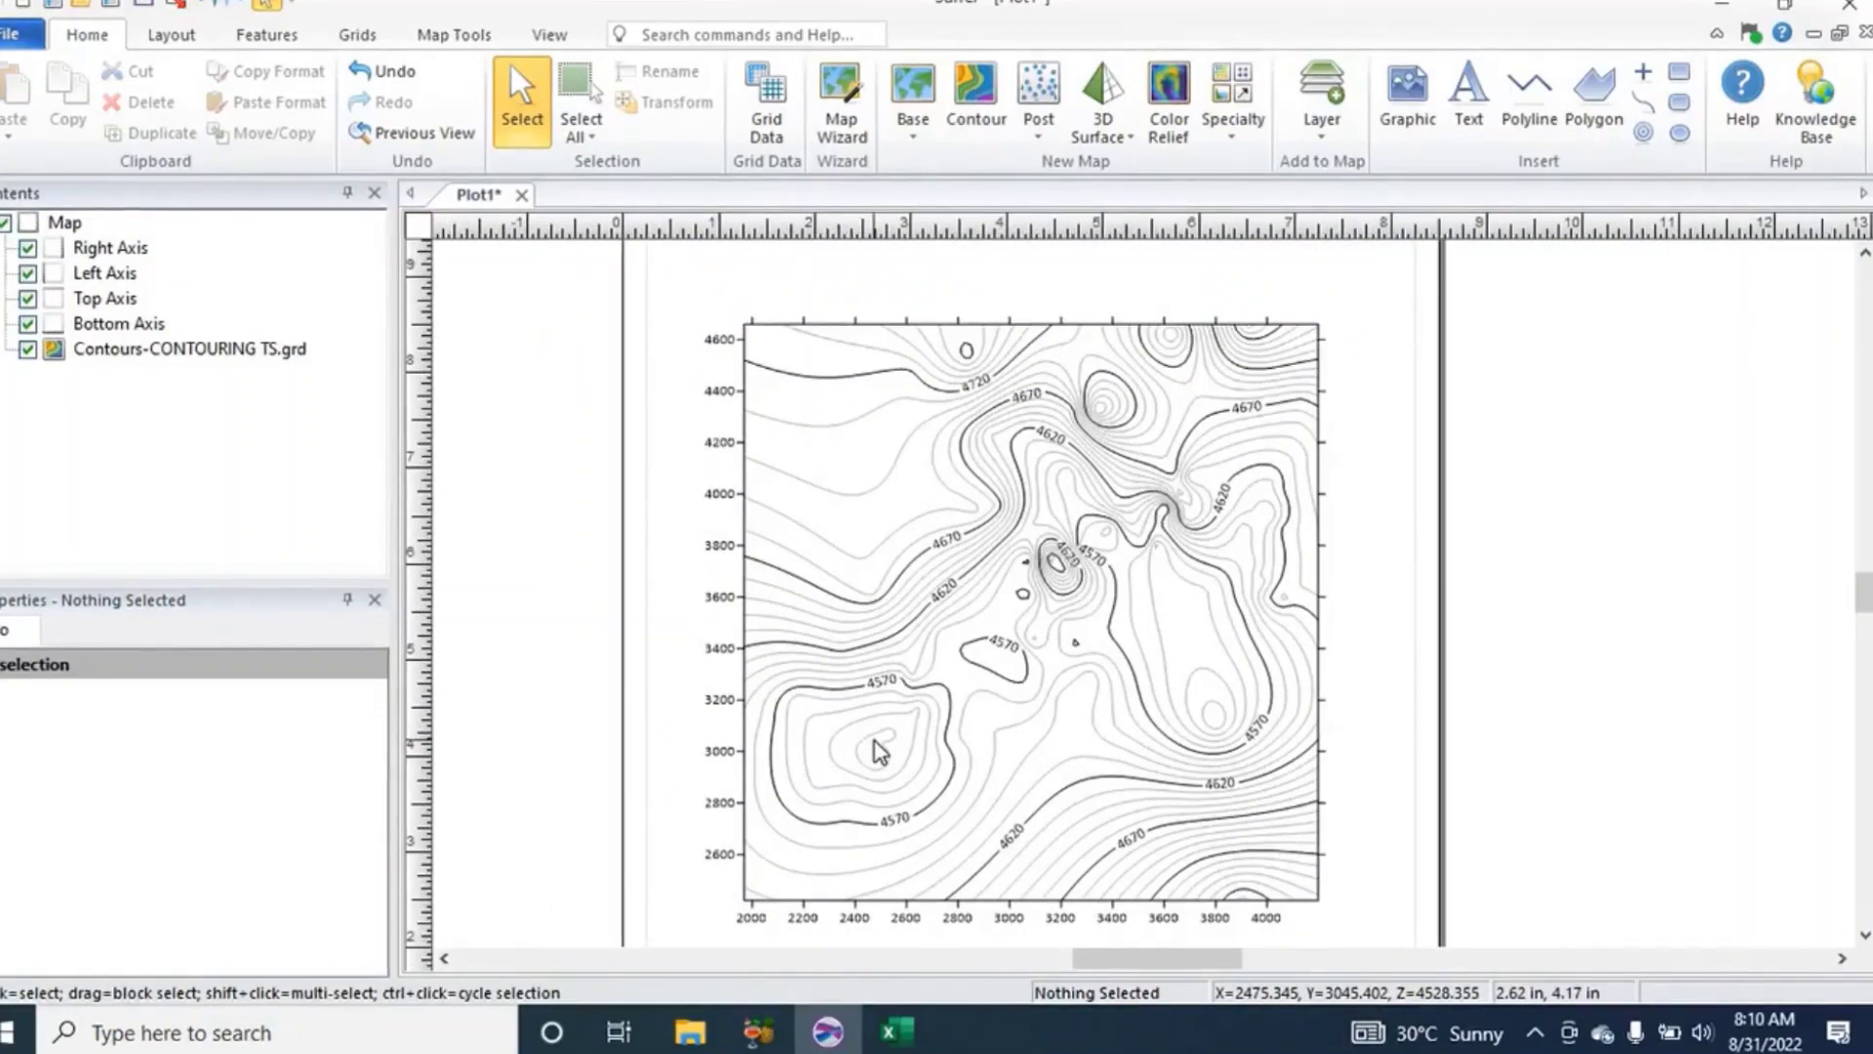
{"action": "scroll", "coordinate": [880, 751], "scroll_direction": "down", "scroll_amount": 2}
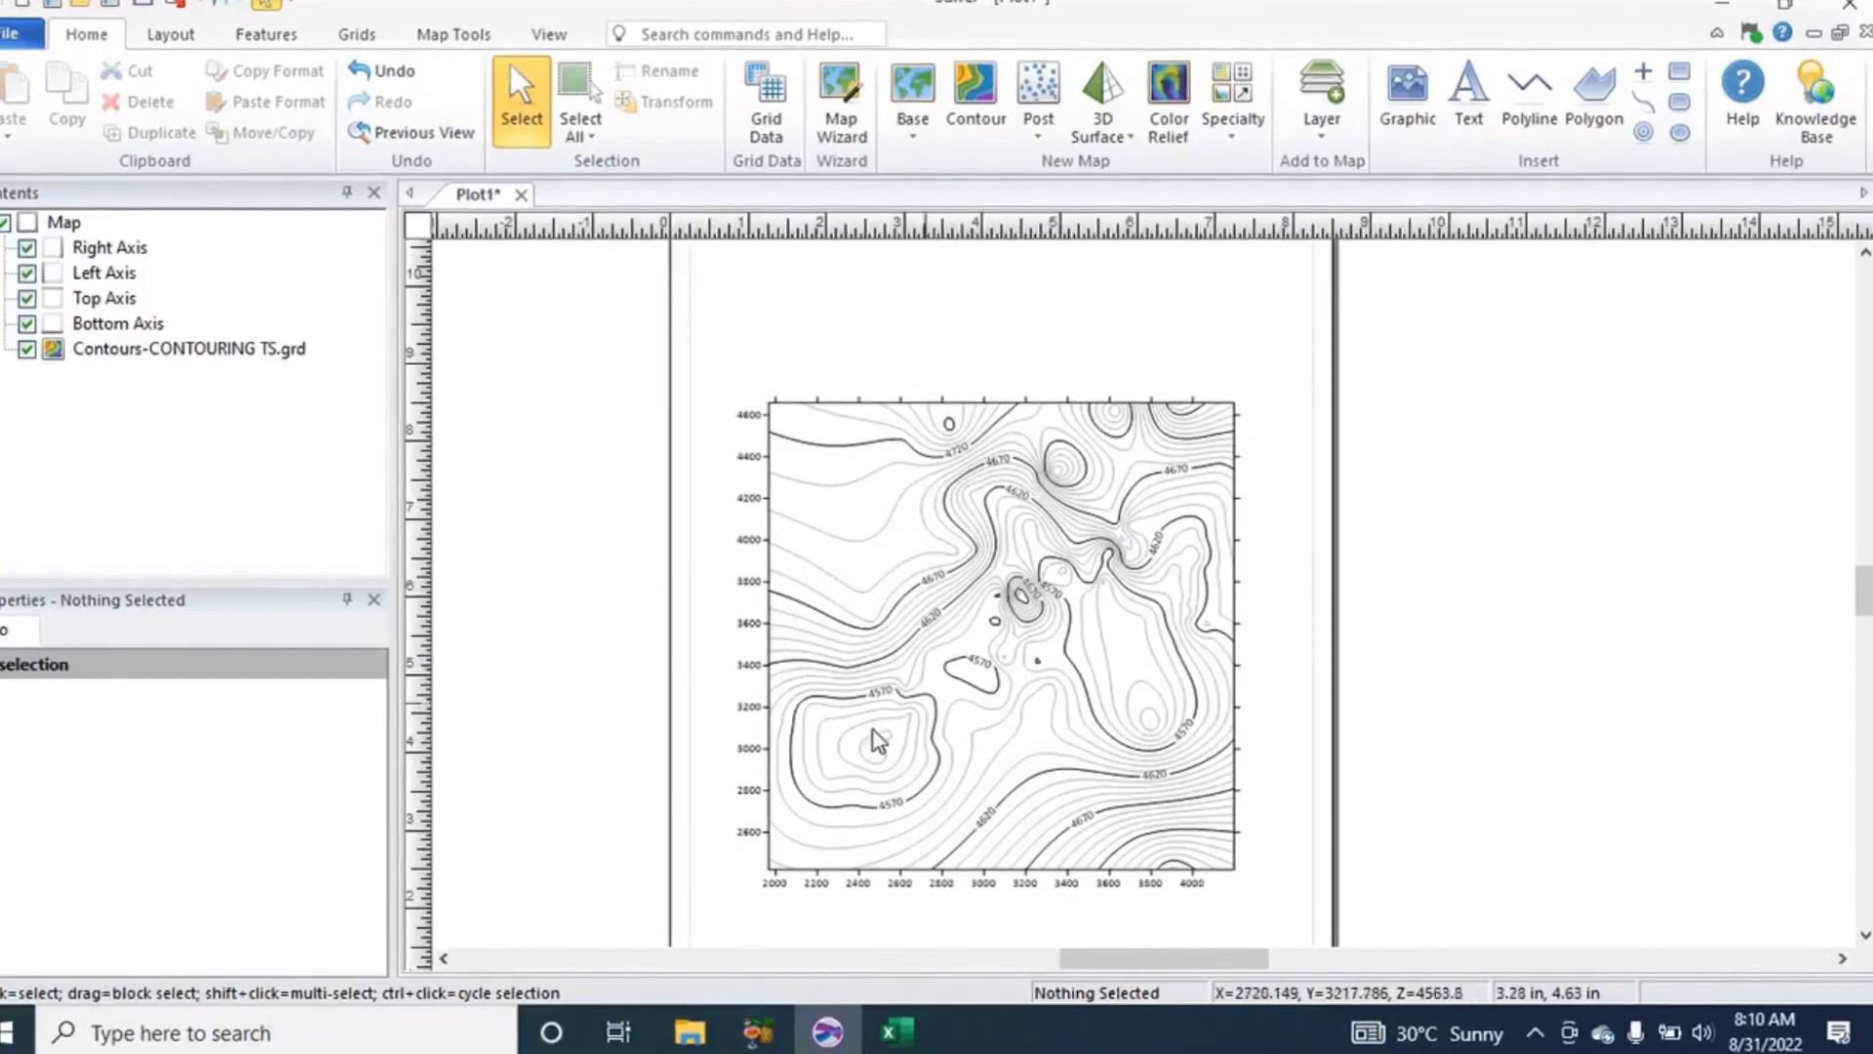
Change the contour map's Levels contour interval to 5, then reselect the map.
{"action": "left_click", "coordinate": [808, 700]}
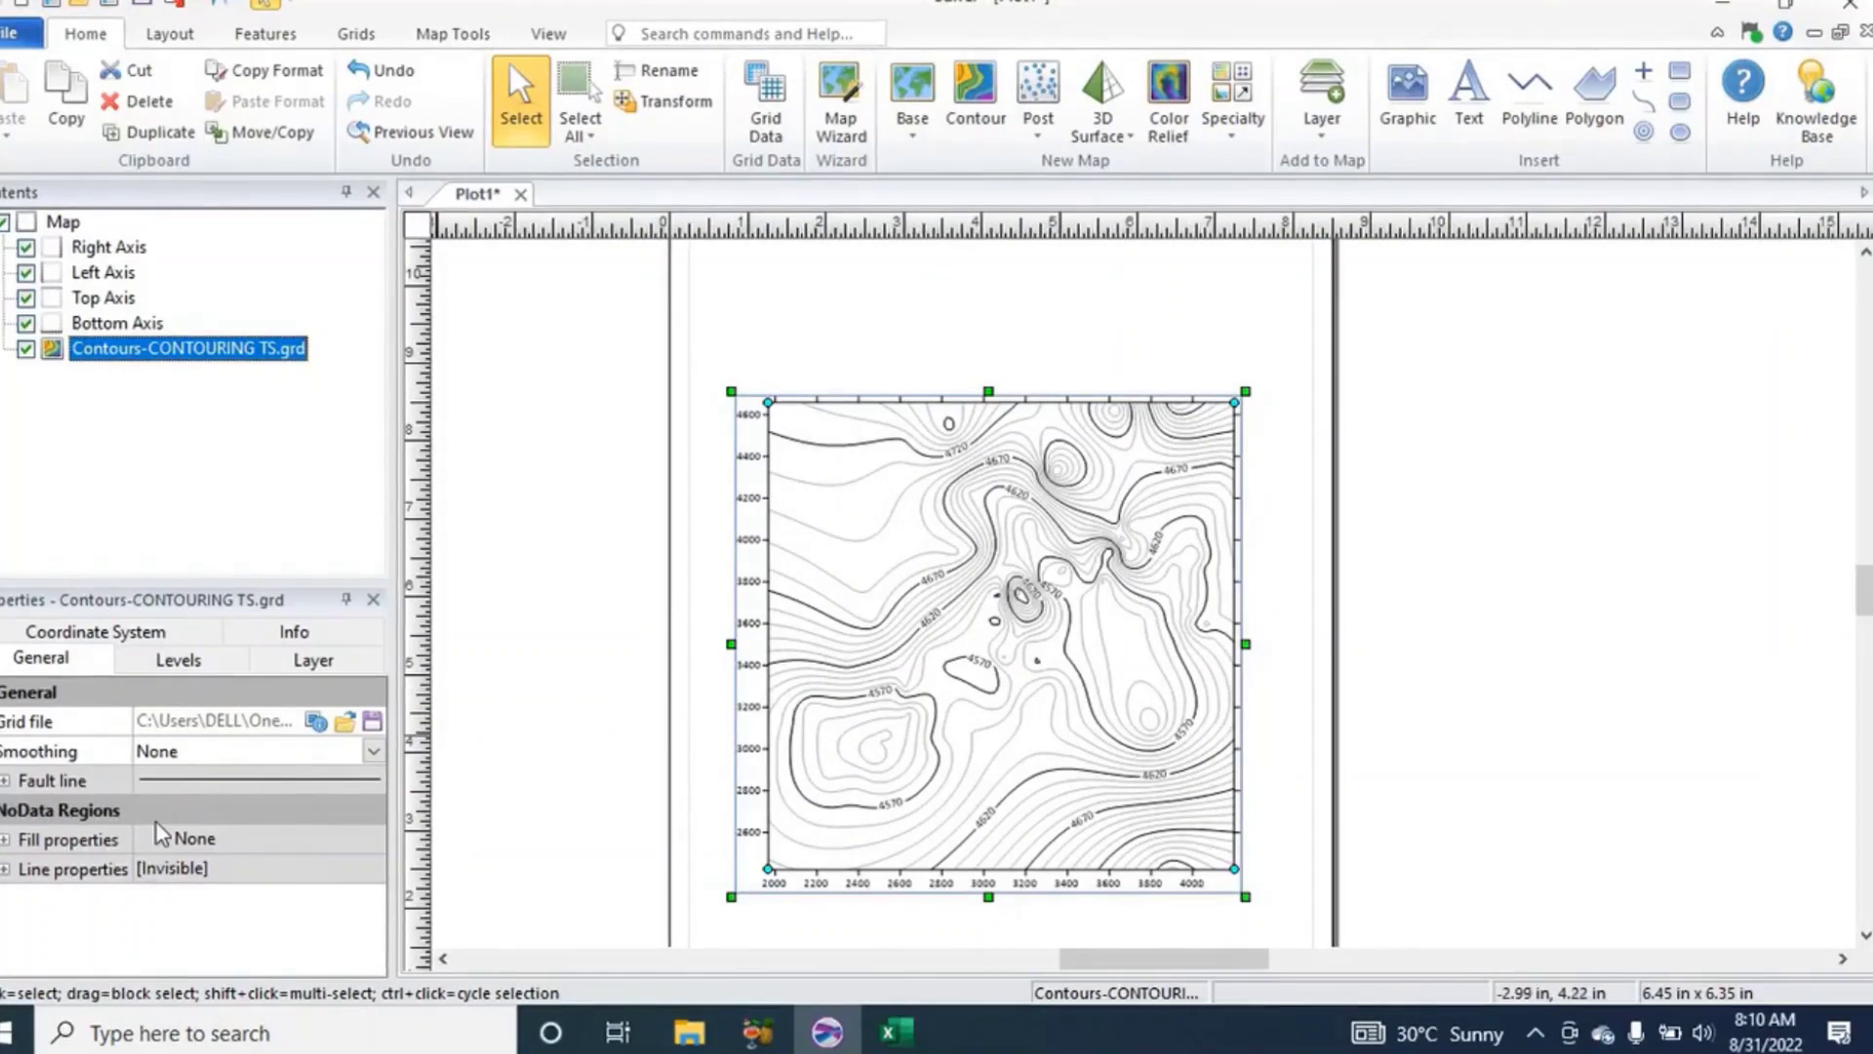
{"action": "left_click", "coordinate": [169, 663]}
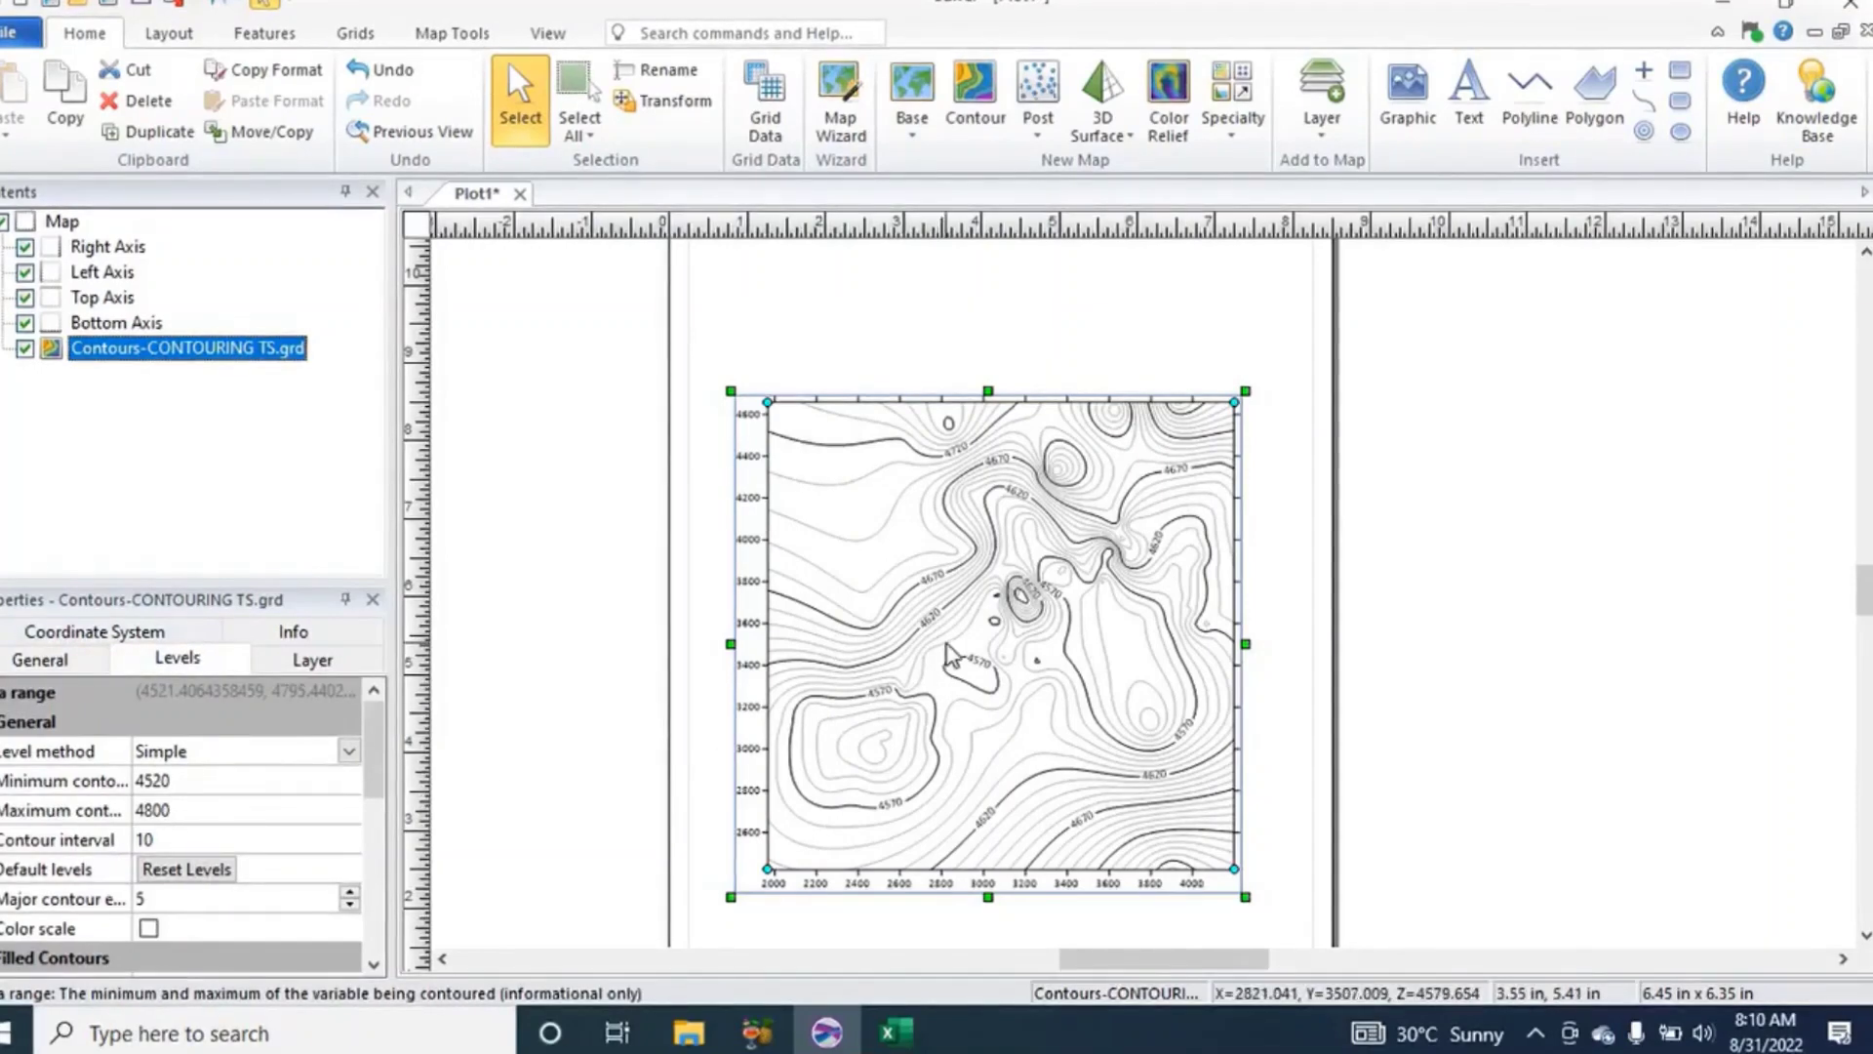
{"action": "left_click", "coordinate": [173, 845]}
{"action": "type", "text": "5"}
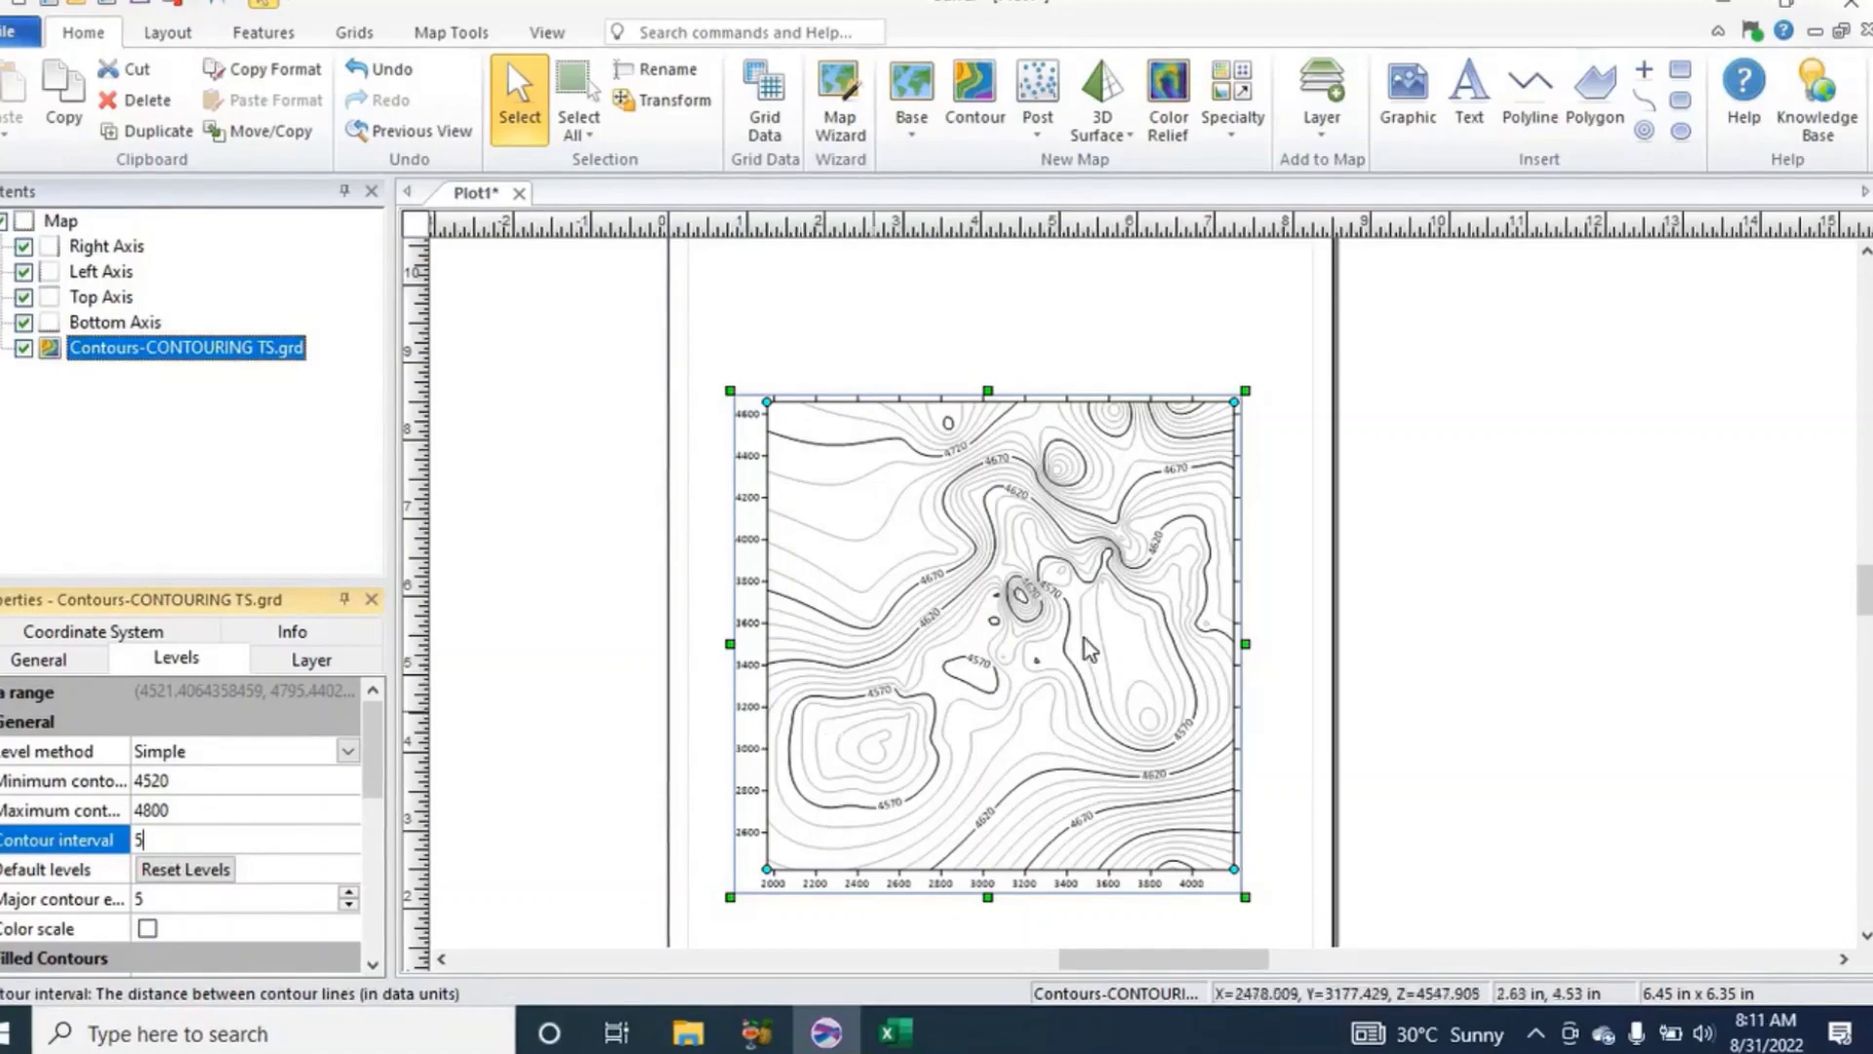
{"action": "left_click", "coordinate": [657, 696]}
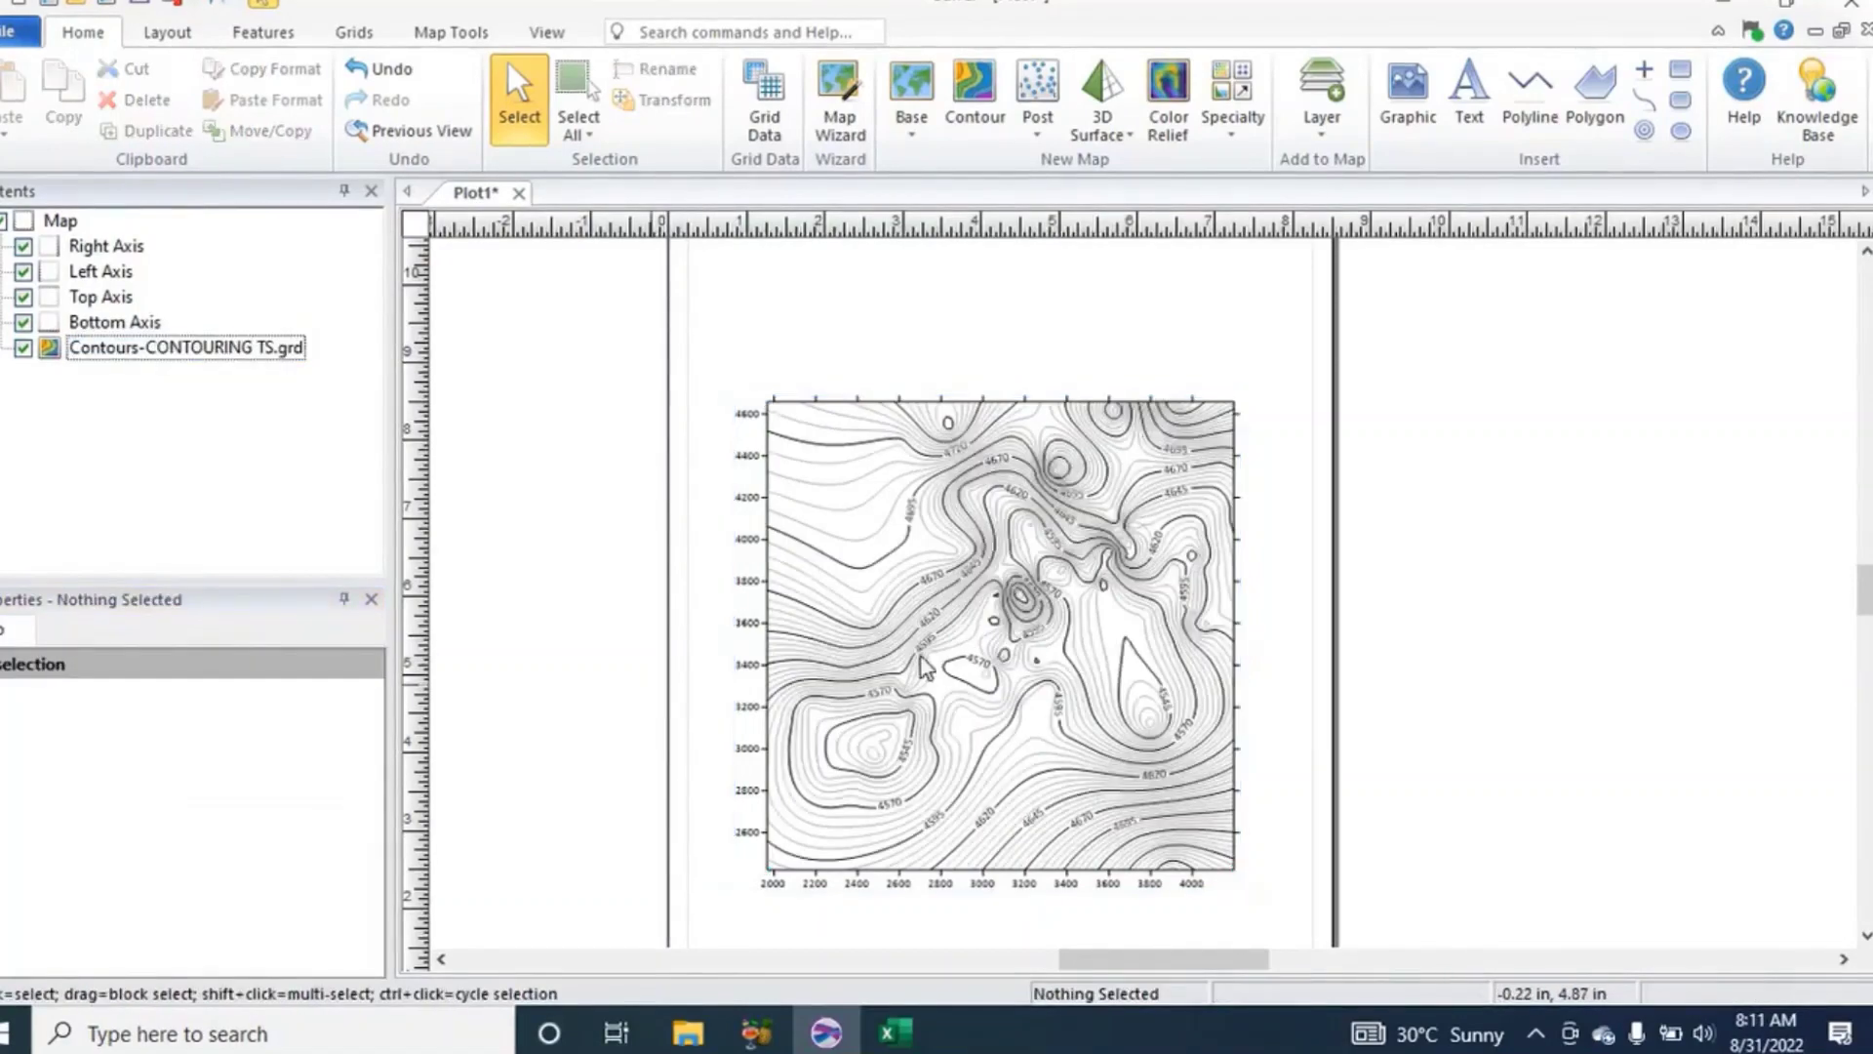
{"action": "scroll", "coordinate": [954, 738], "scroll_direction": "up", "scroll_amount": 1}
{"action": "scroll", "coordinate": [954, 742], "scroll_direction": "up", "scroll_amount": 2}
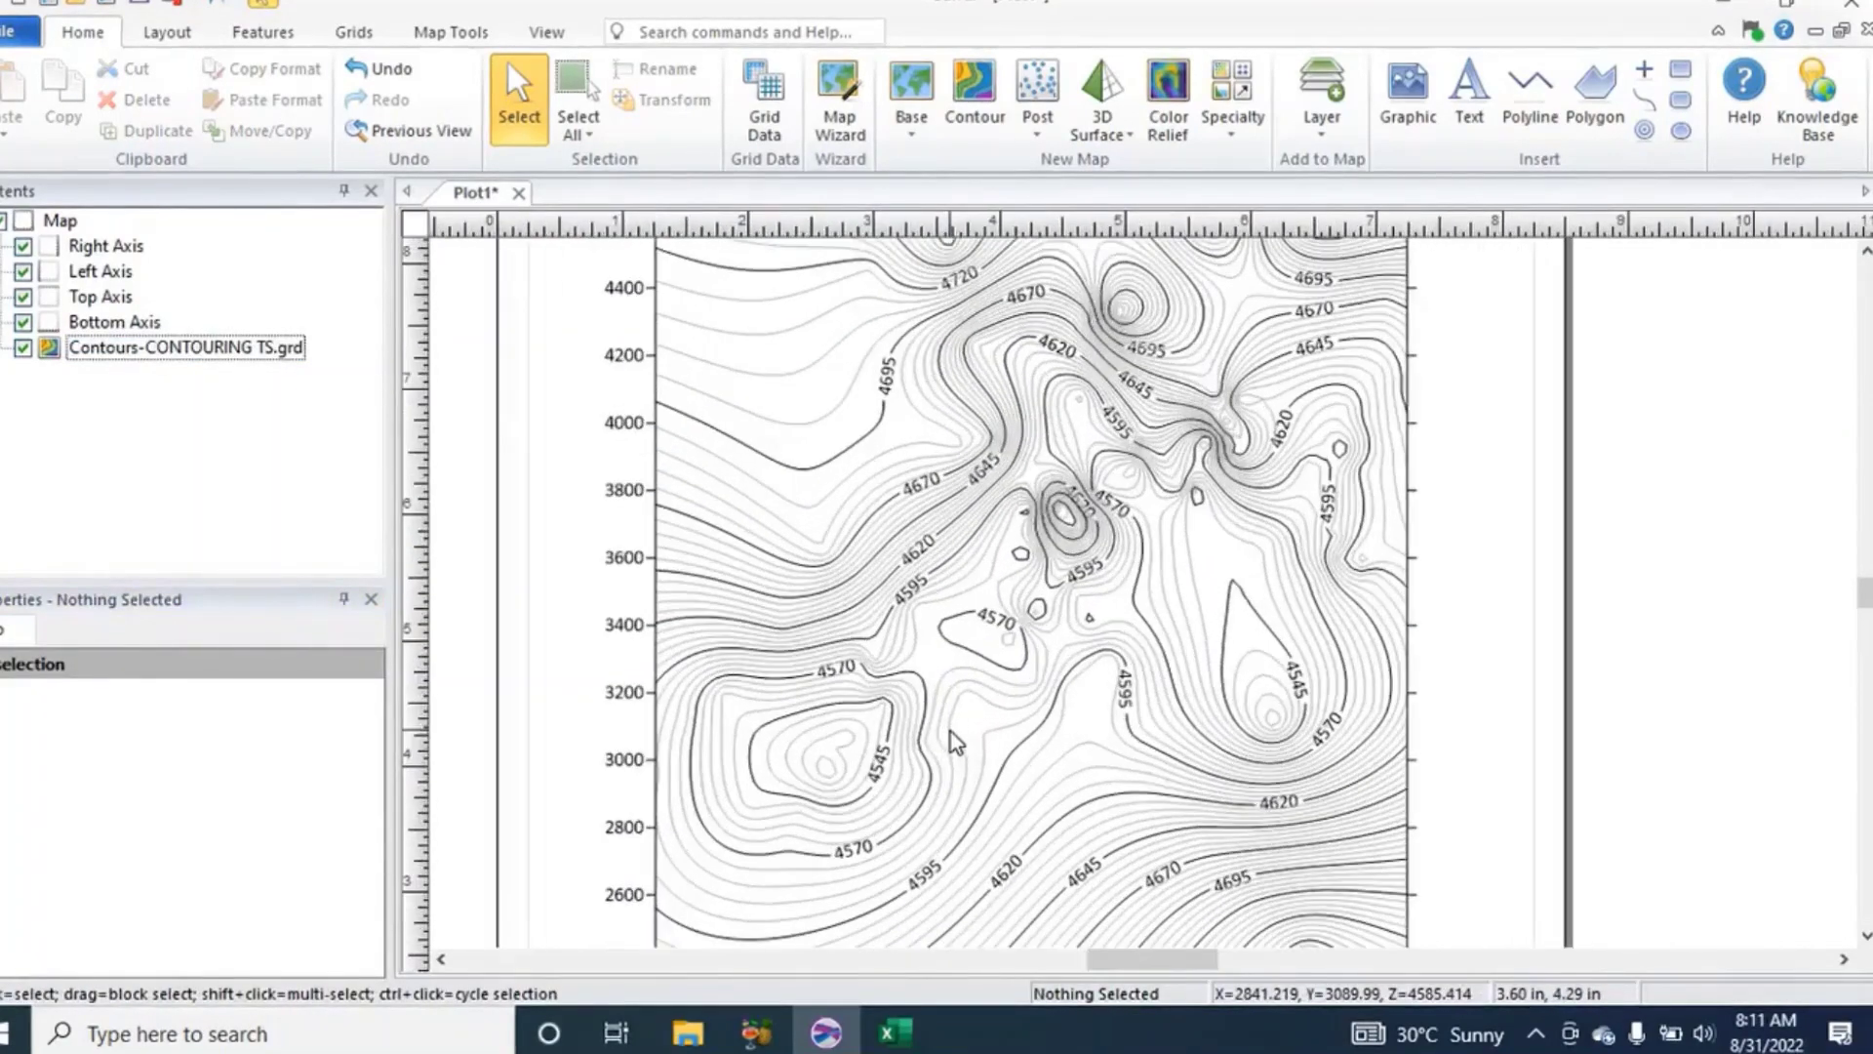
{"action": "left_click", "coordinate": [795, 612]}
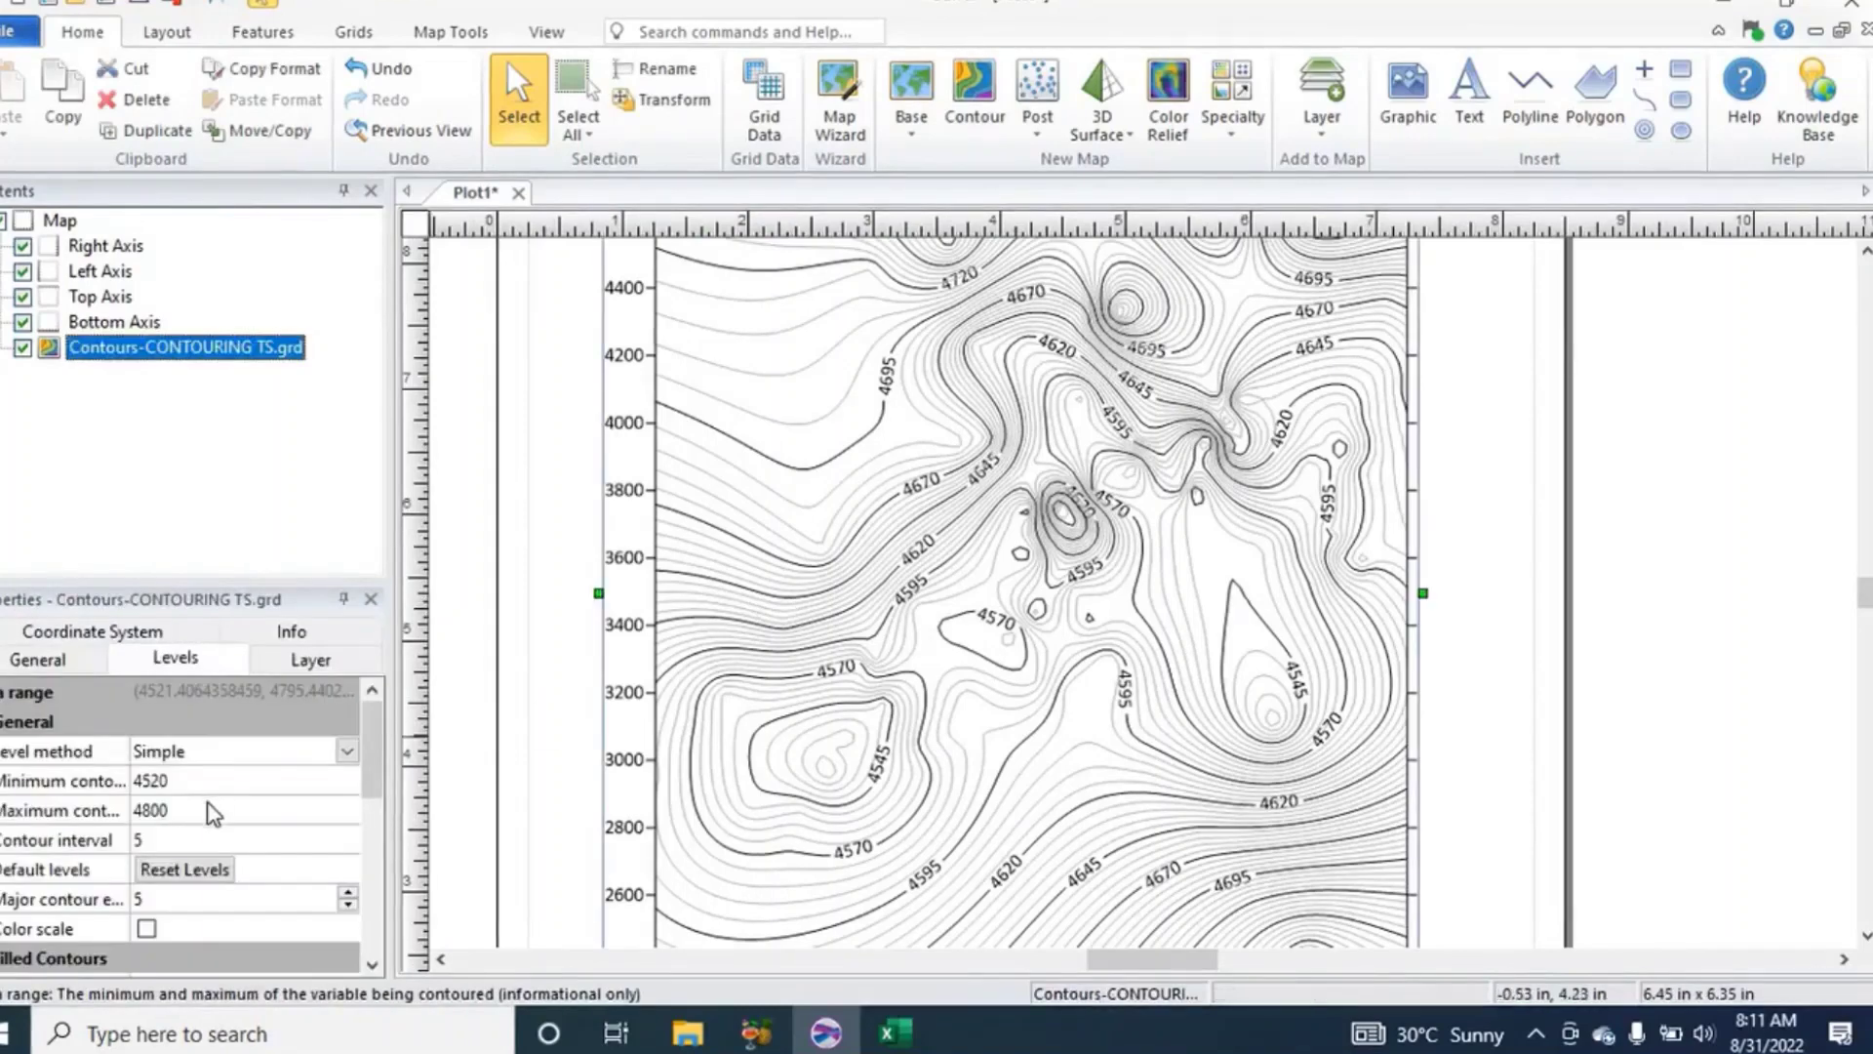
{"action": "scroll", "coordinate": [212, 813], "scroll_direction": "down", "scroll_amount": 1}
{"action": "scroll", "coordinate": [213, 813], "scroll_direction": "up", "scroll_amount": 1}
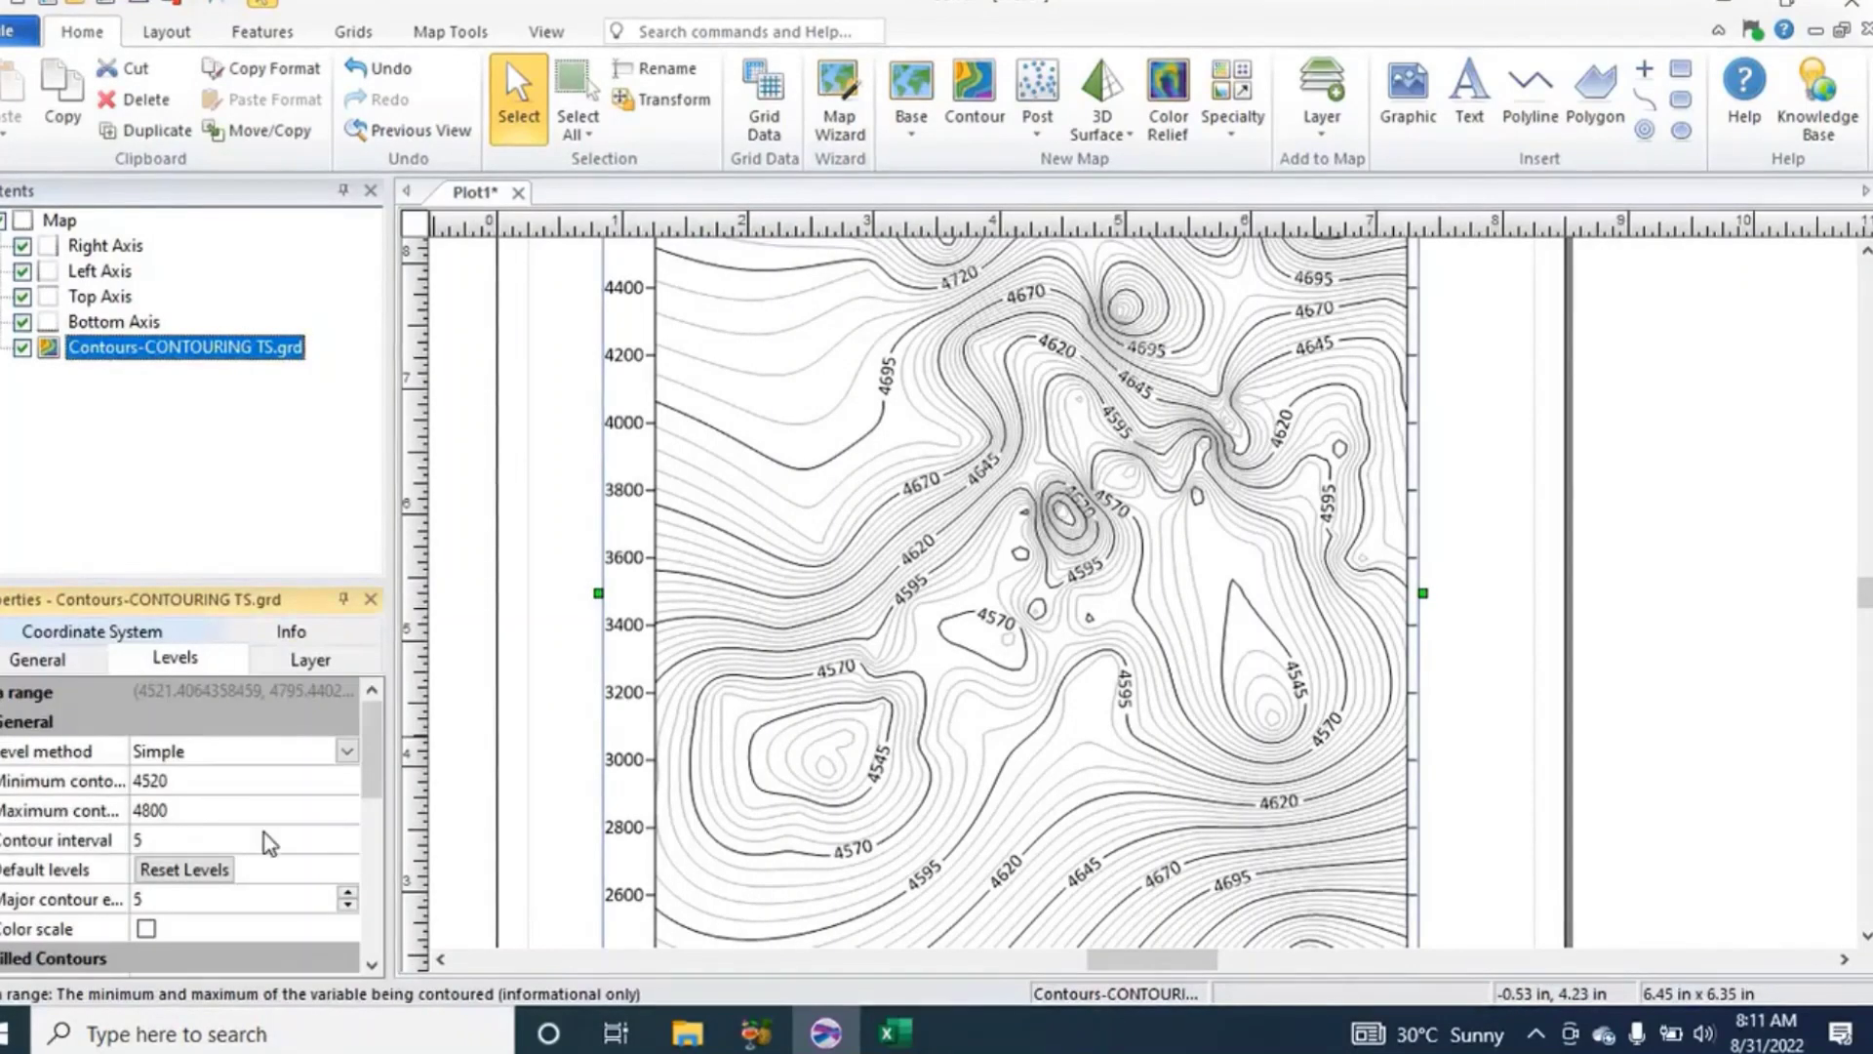
Turn on Color scale and Fill contours, and set the fill colors to Rainbow.
{"action": "scroll", "coordinate": [265, 841], "scroll_direction": "down", "scroll_amount": 2}
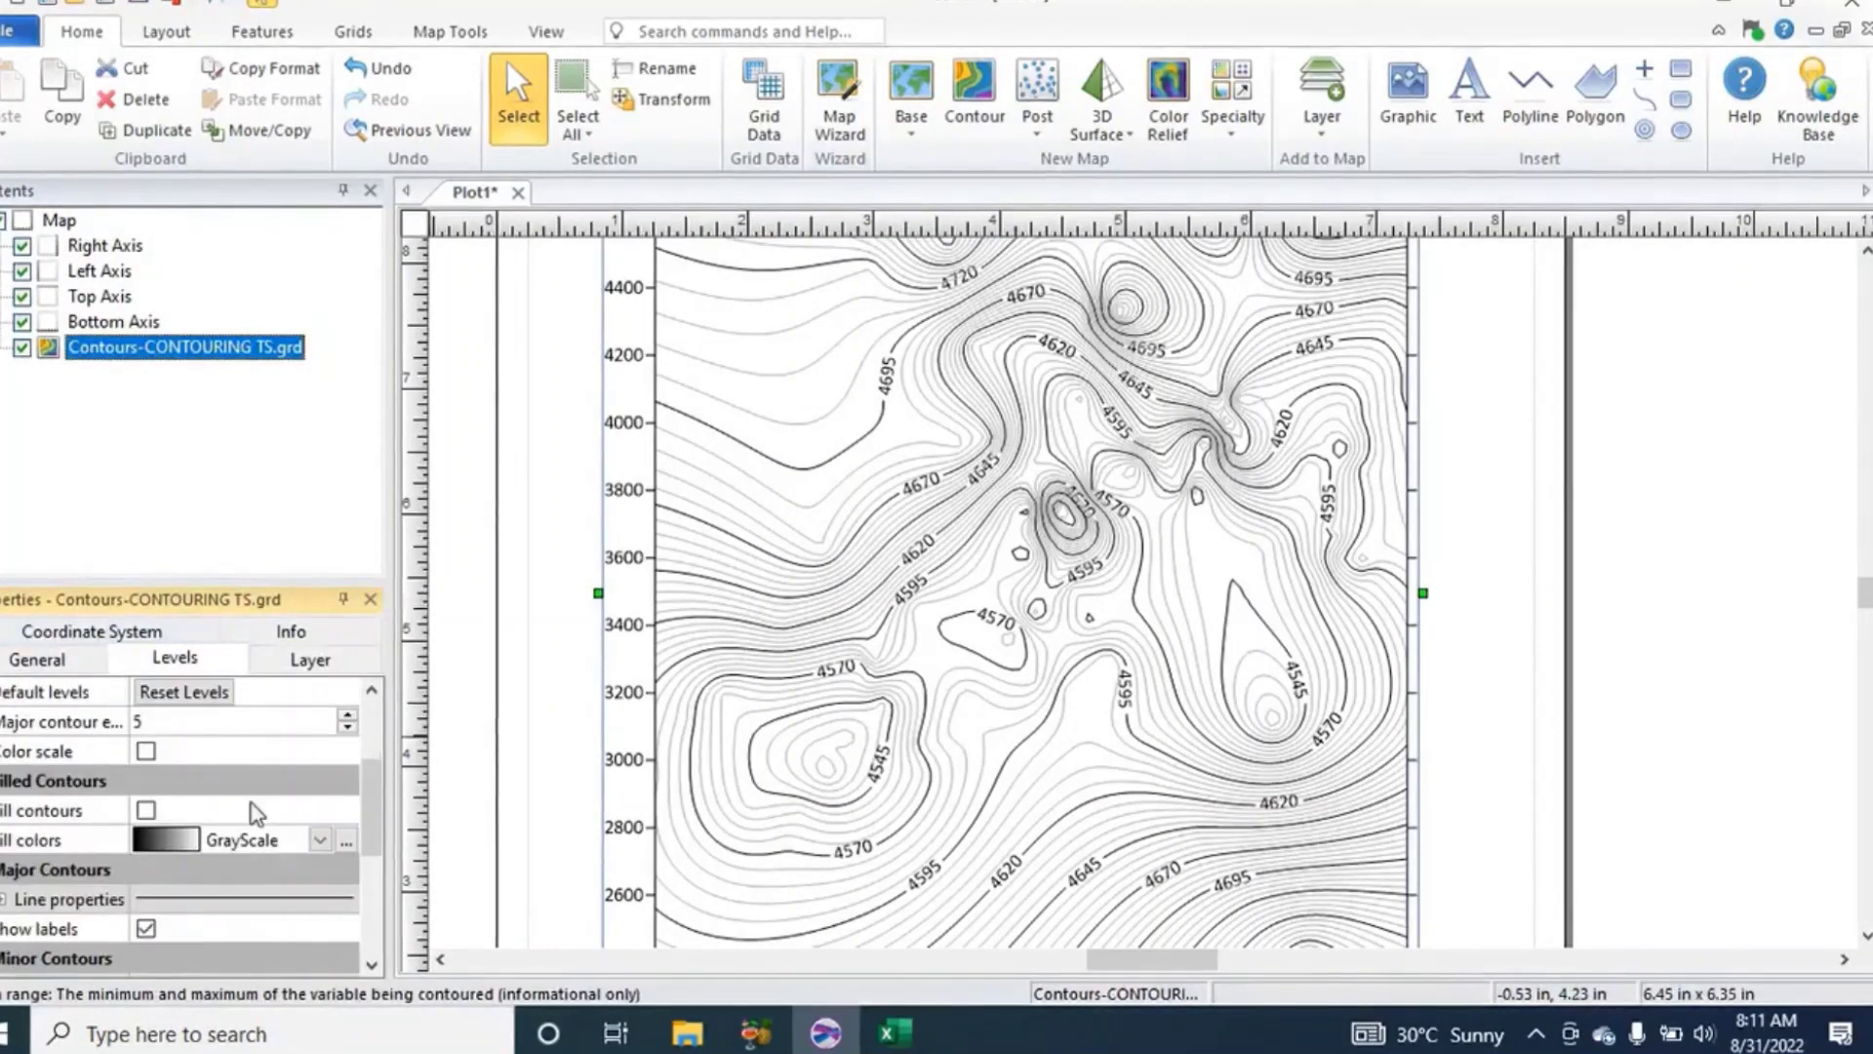
{"action": "scroll", "coordinate": [180, 688], "scroll_direction": "up", "scroll_amount": 2}
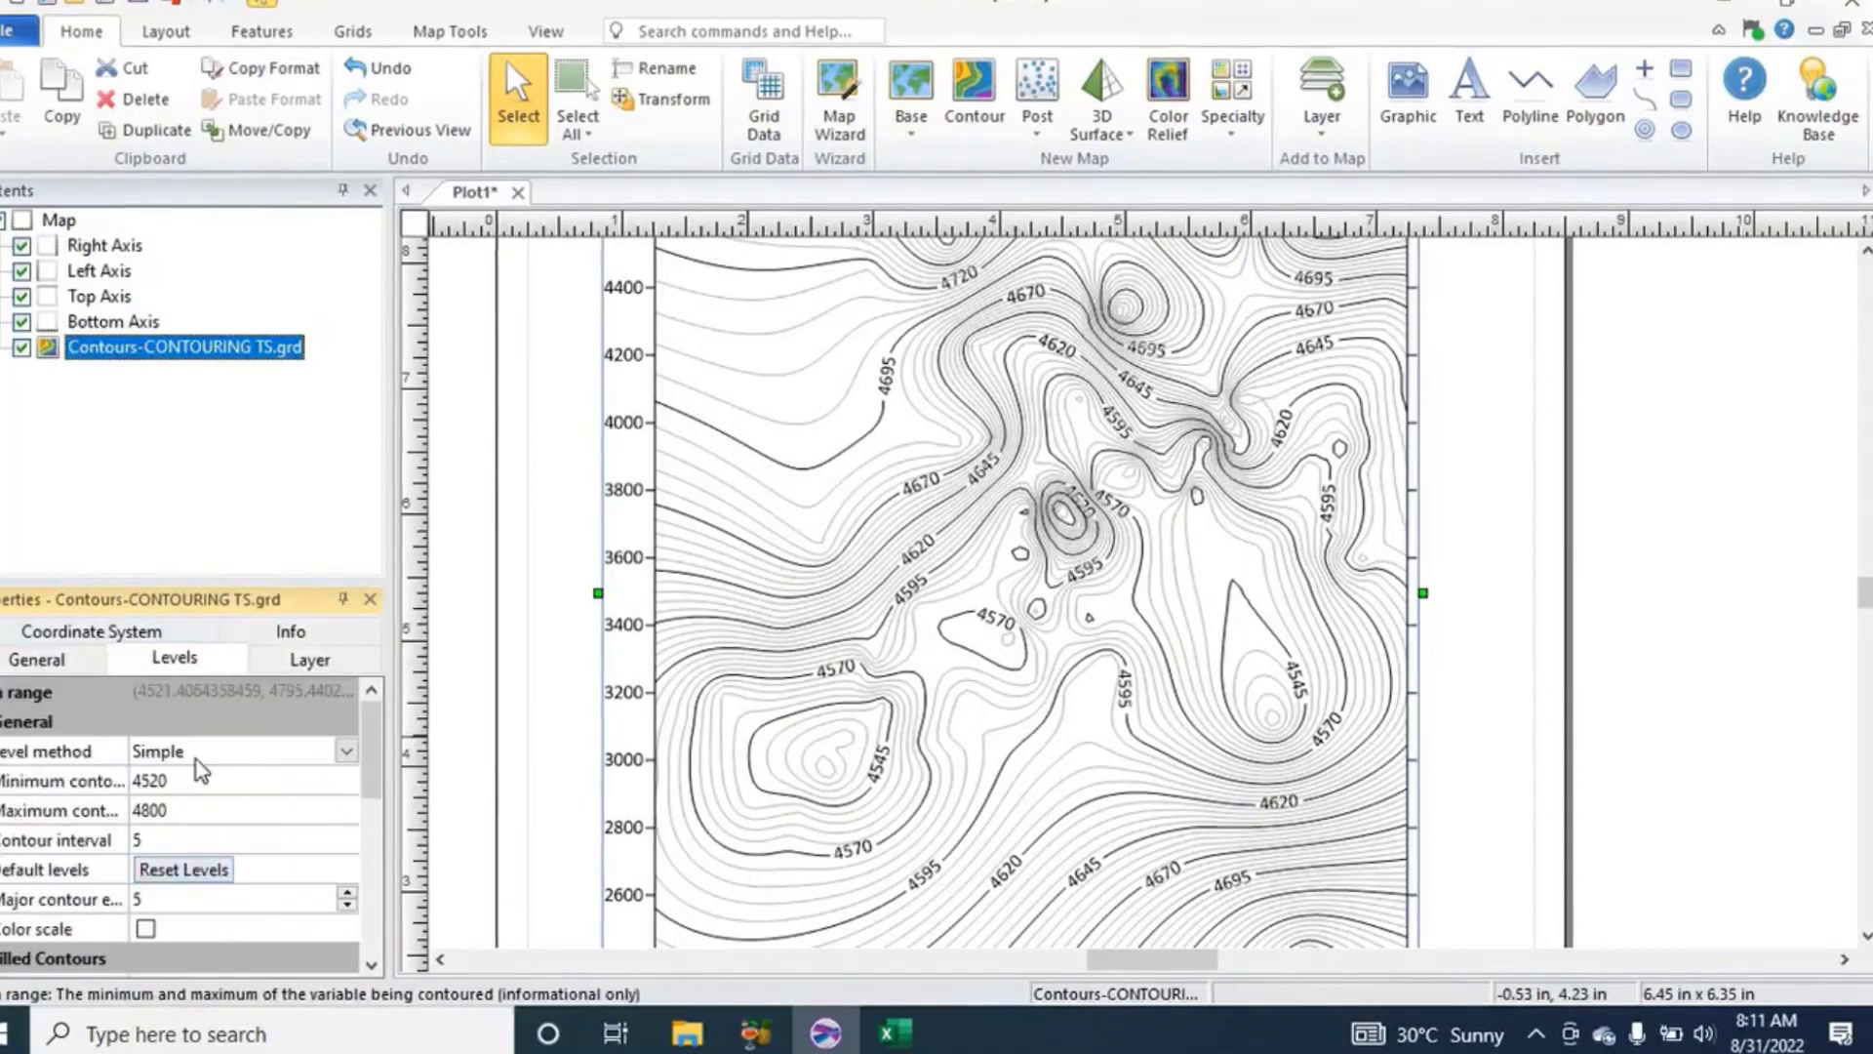
{"action": "scroll", "coordinate": [202, 781], "scroll_direction": "down", "scroll_amount": 1}
{"action": "scroll", "coordinate": [202, 780], "scroll_direction": "down", "scroll_amount": 1}
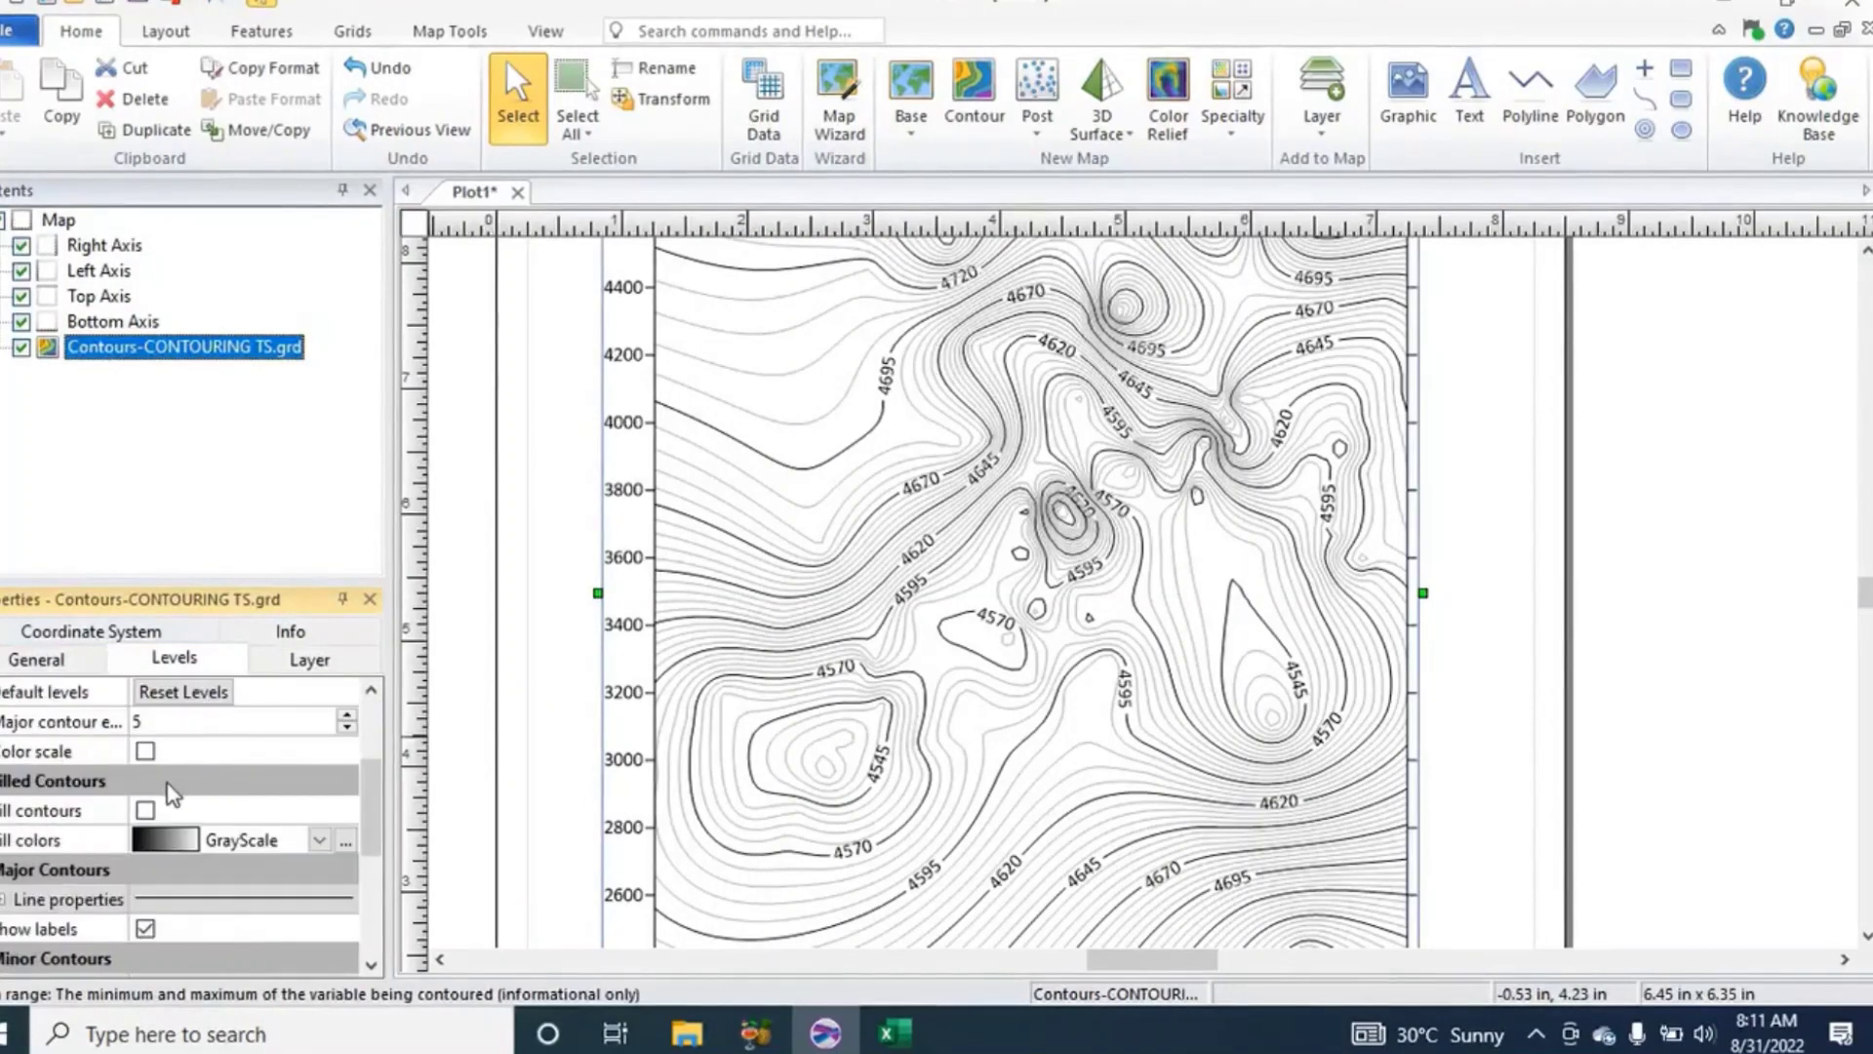
{"action": "left_click", "coordinate": [145, 753]}
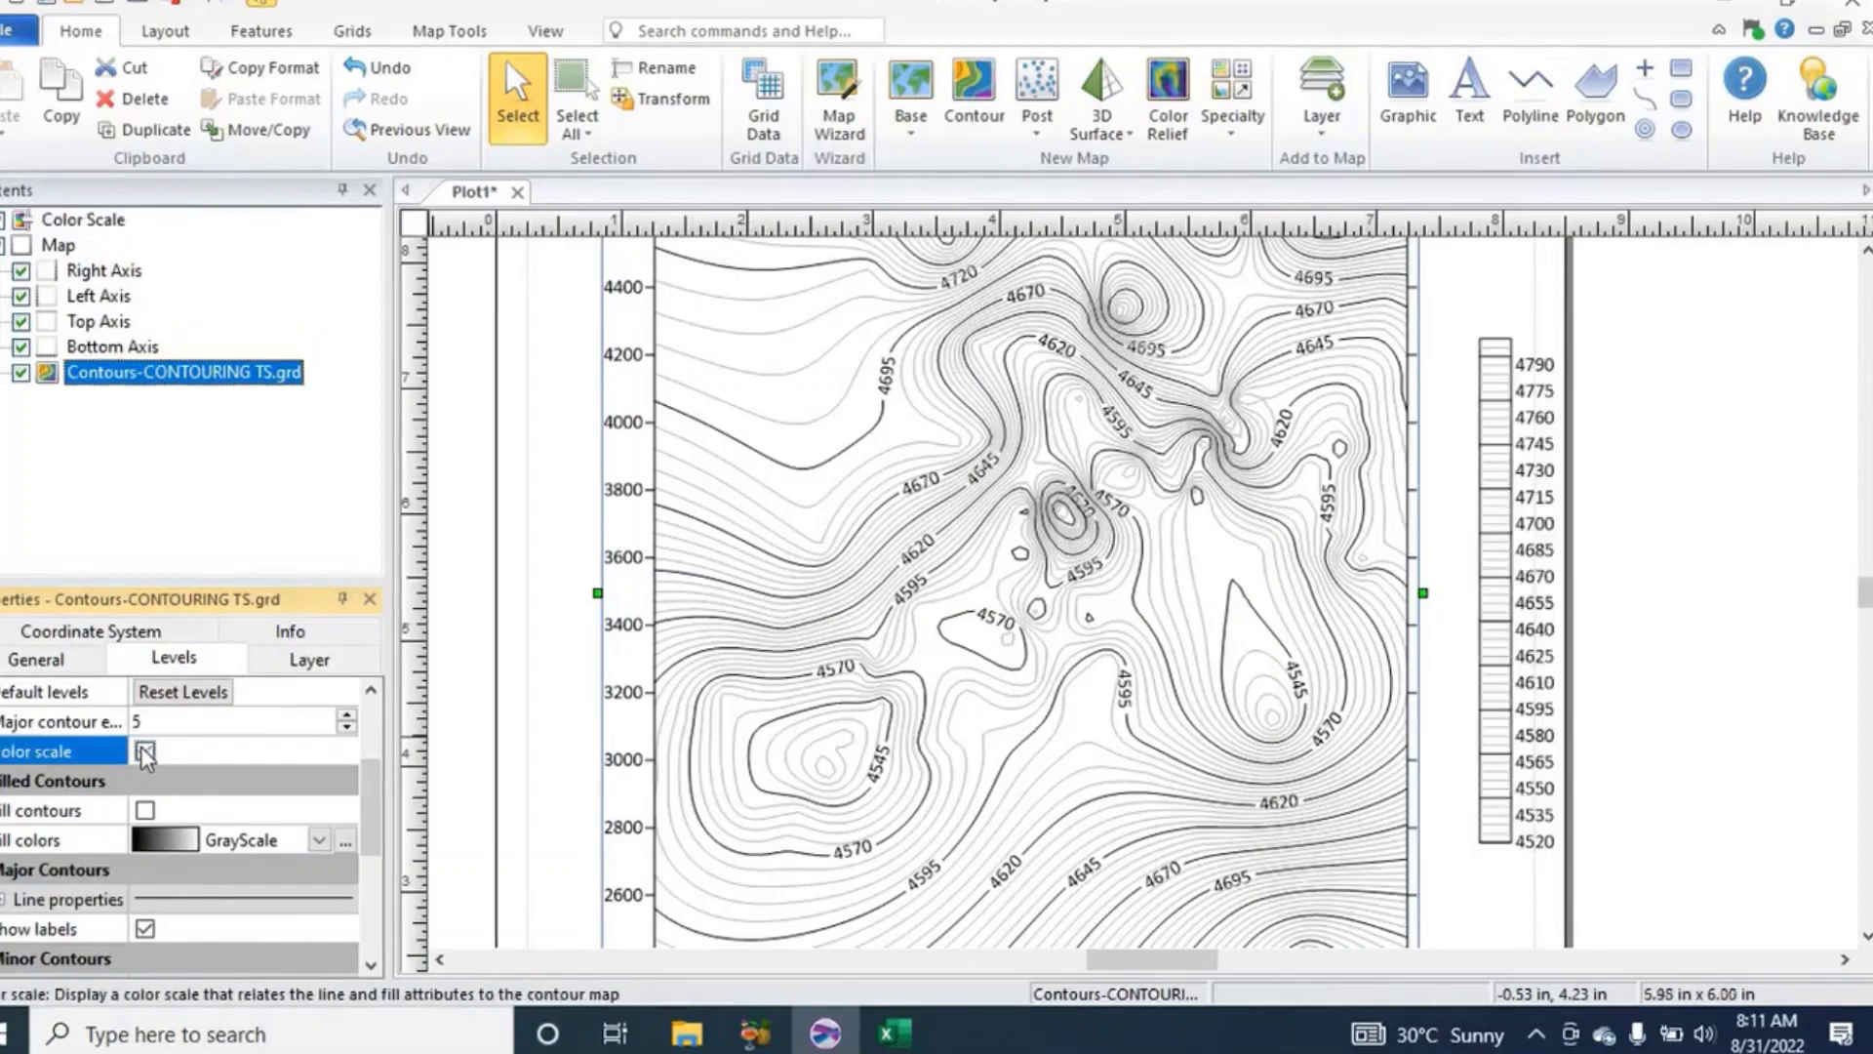
{"action": "left_click", "coordinate": [146, 811]}
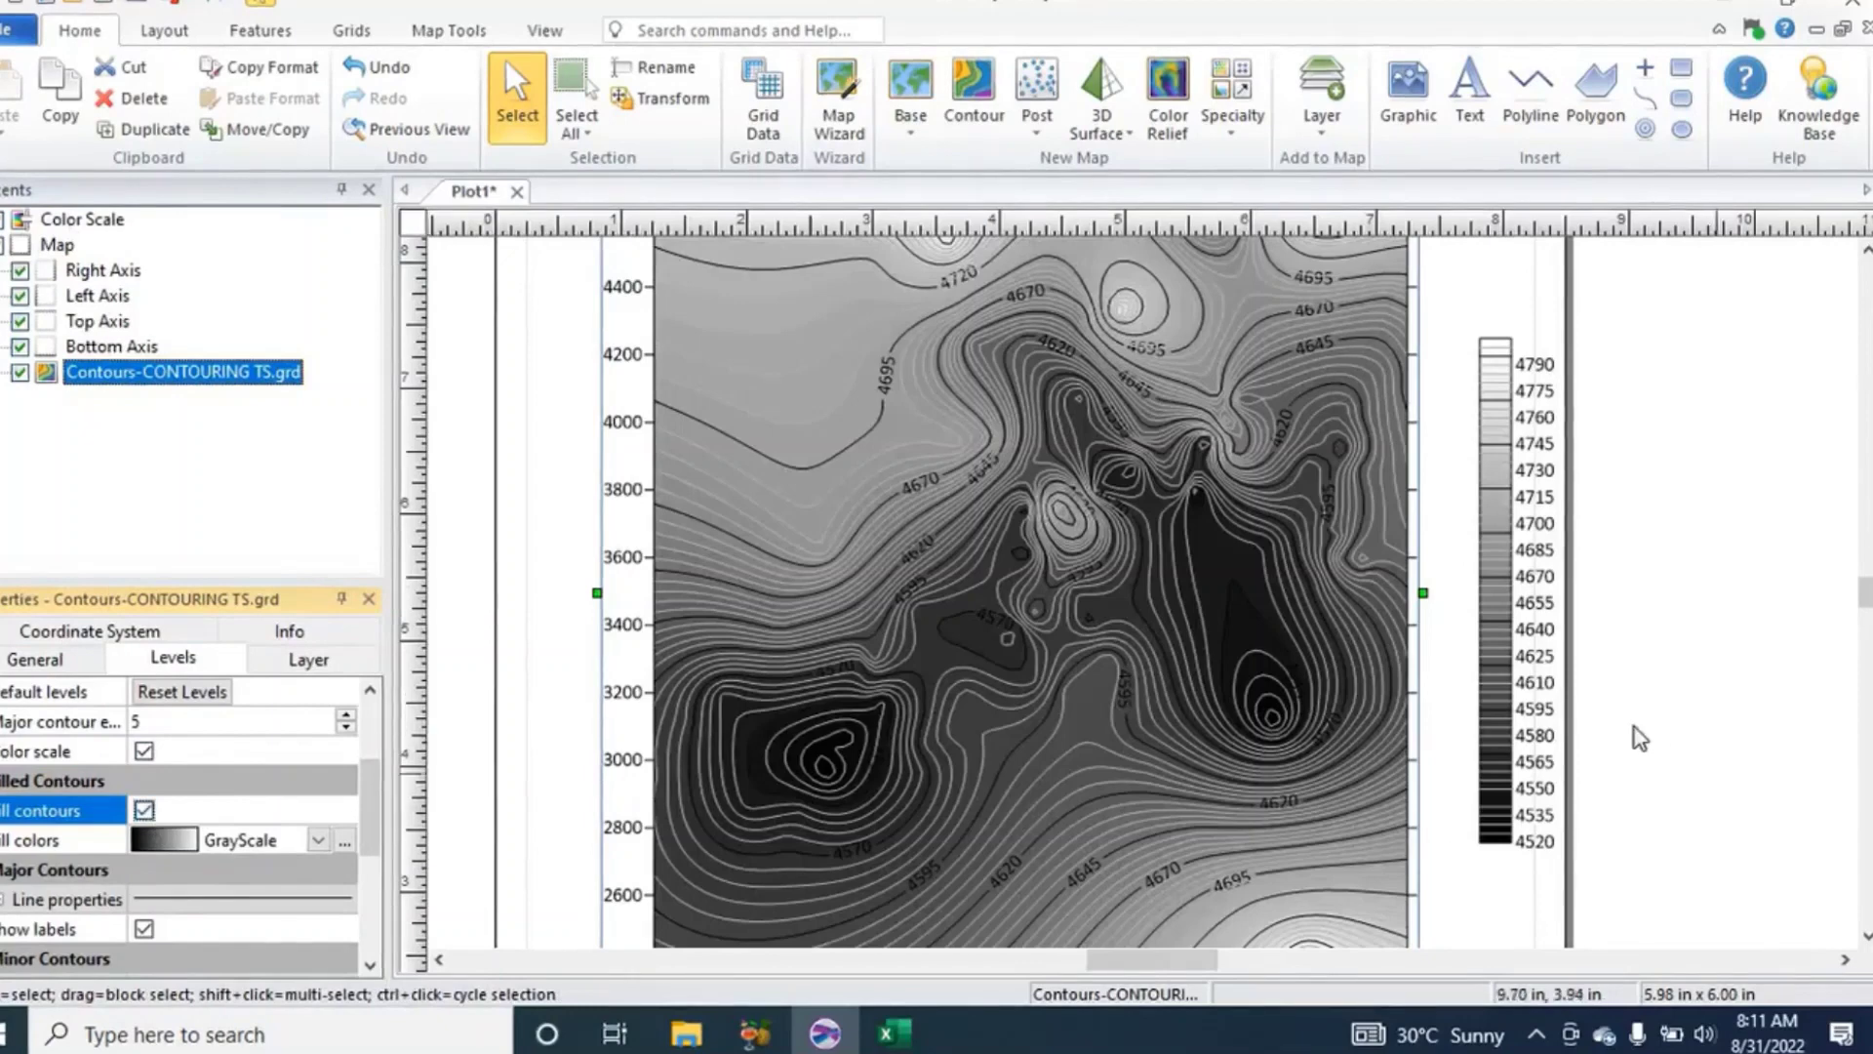
{"action": "scroll", "coordinate": [226, 827], "scroll_direction": "down", "scroll_amount": 1}
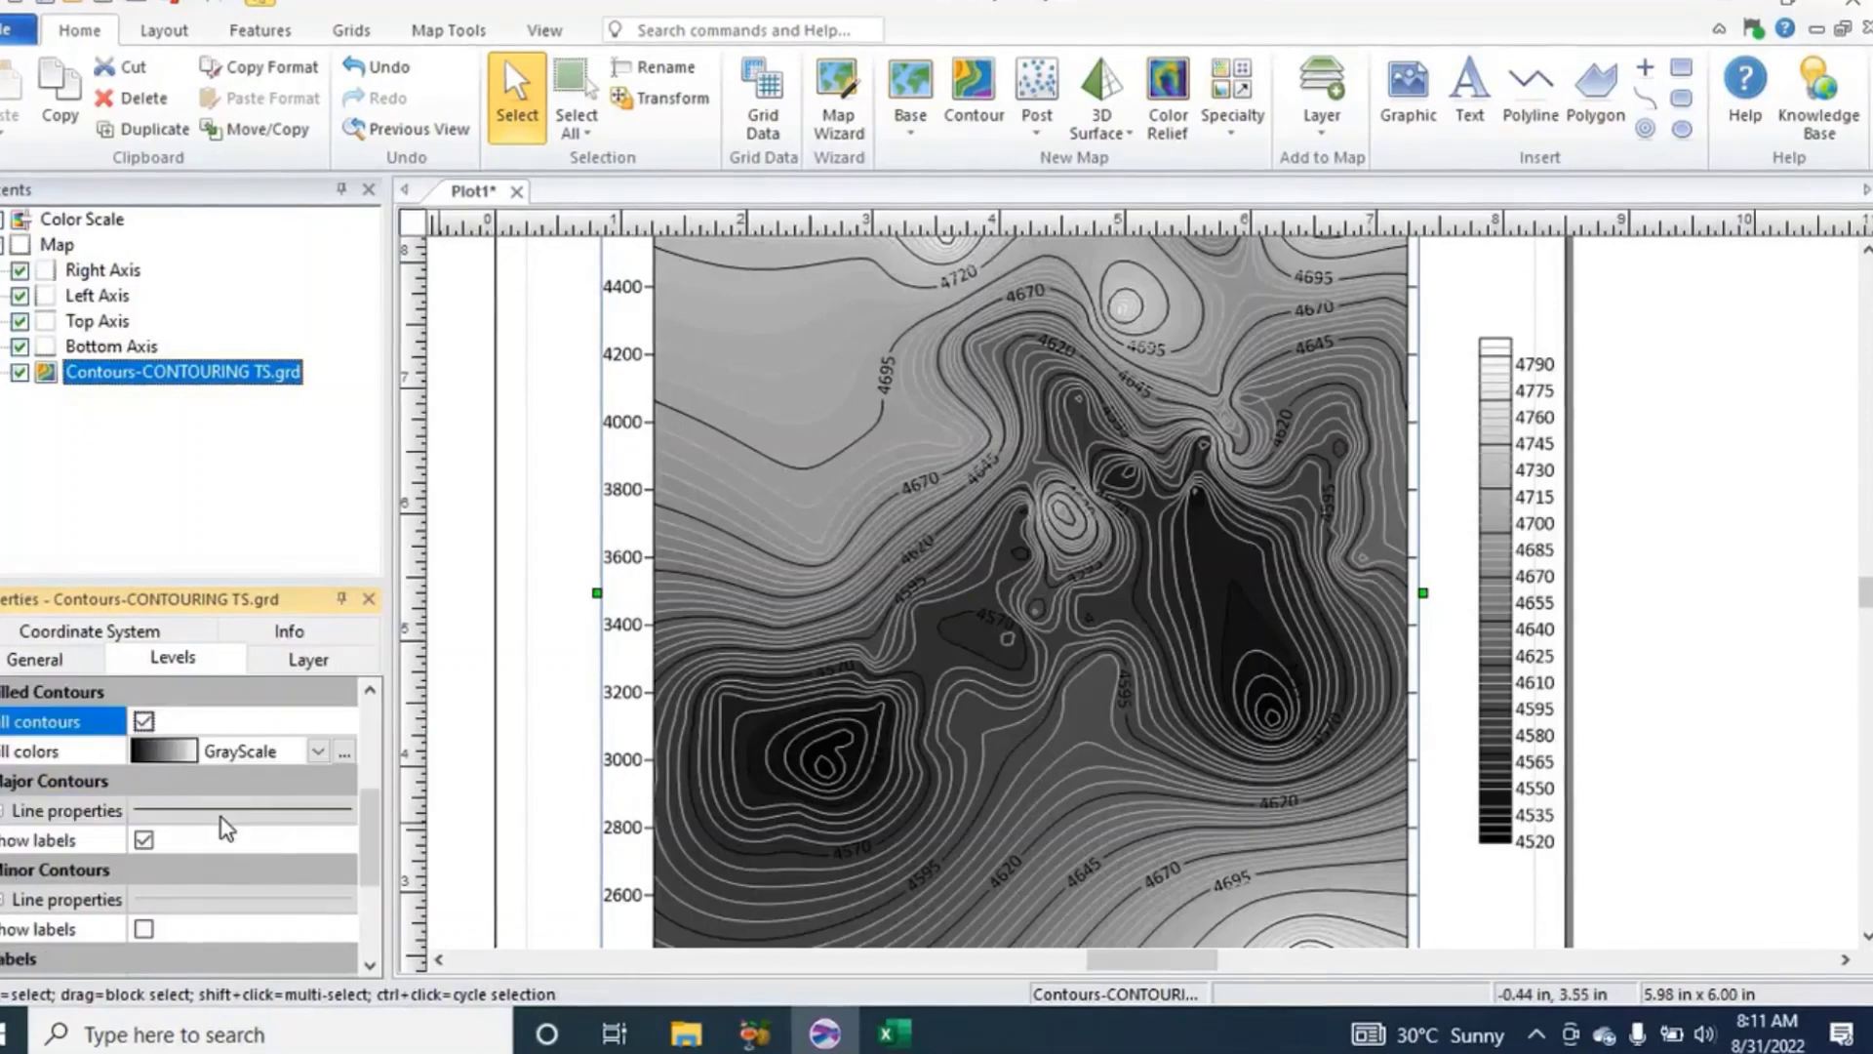
{"action": "left_click", "coordinate": [317, 753]}
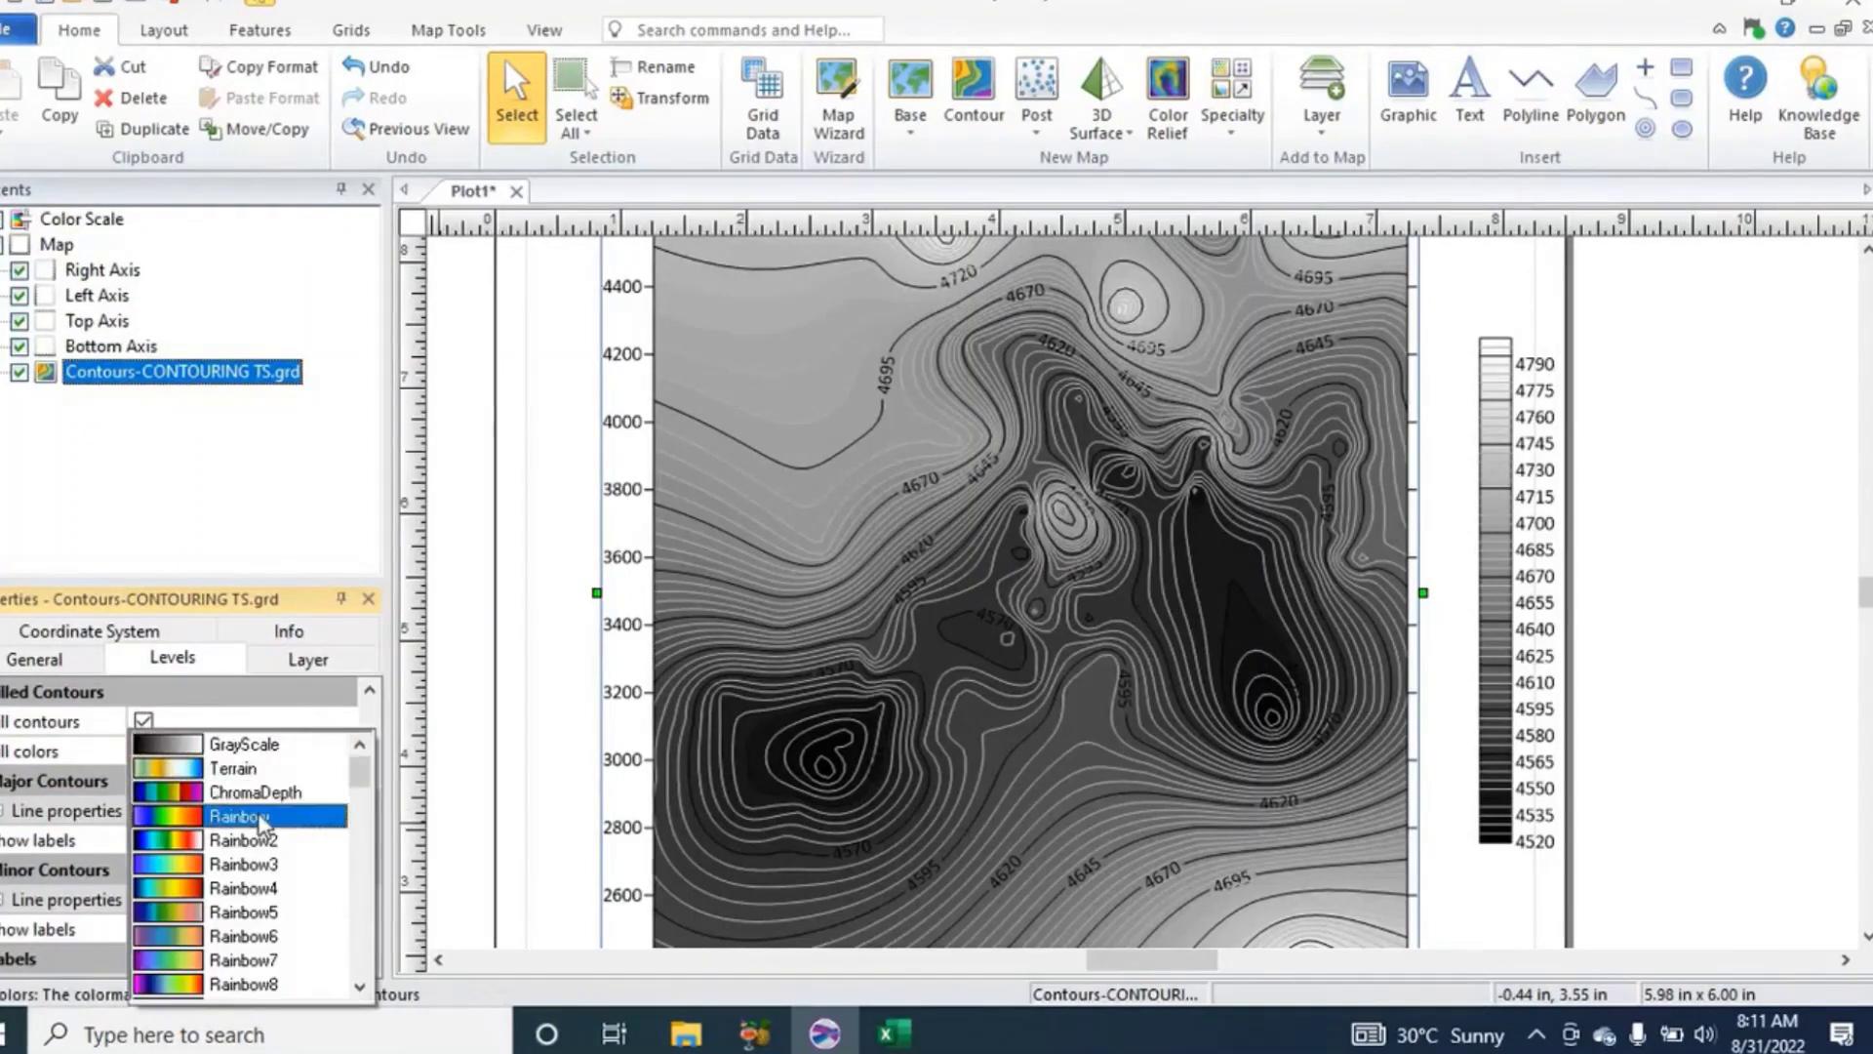
{"action": "left_click", "coordinate": [260, 818]}
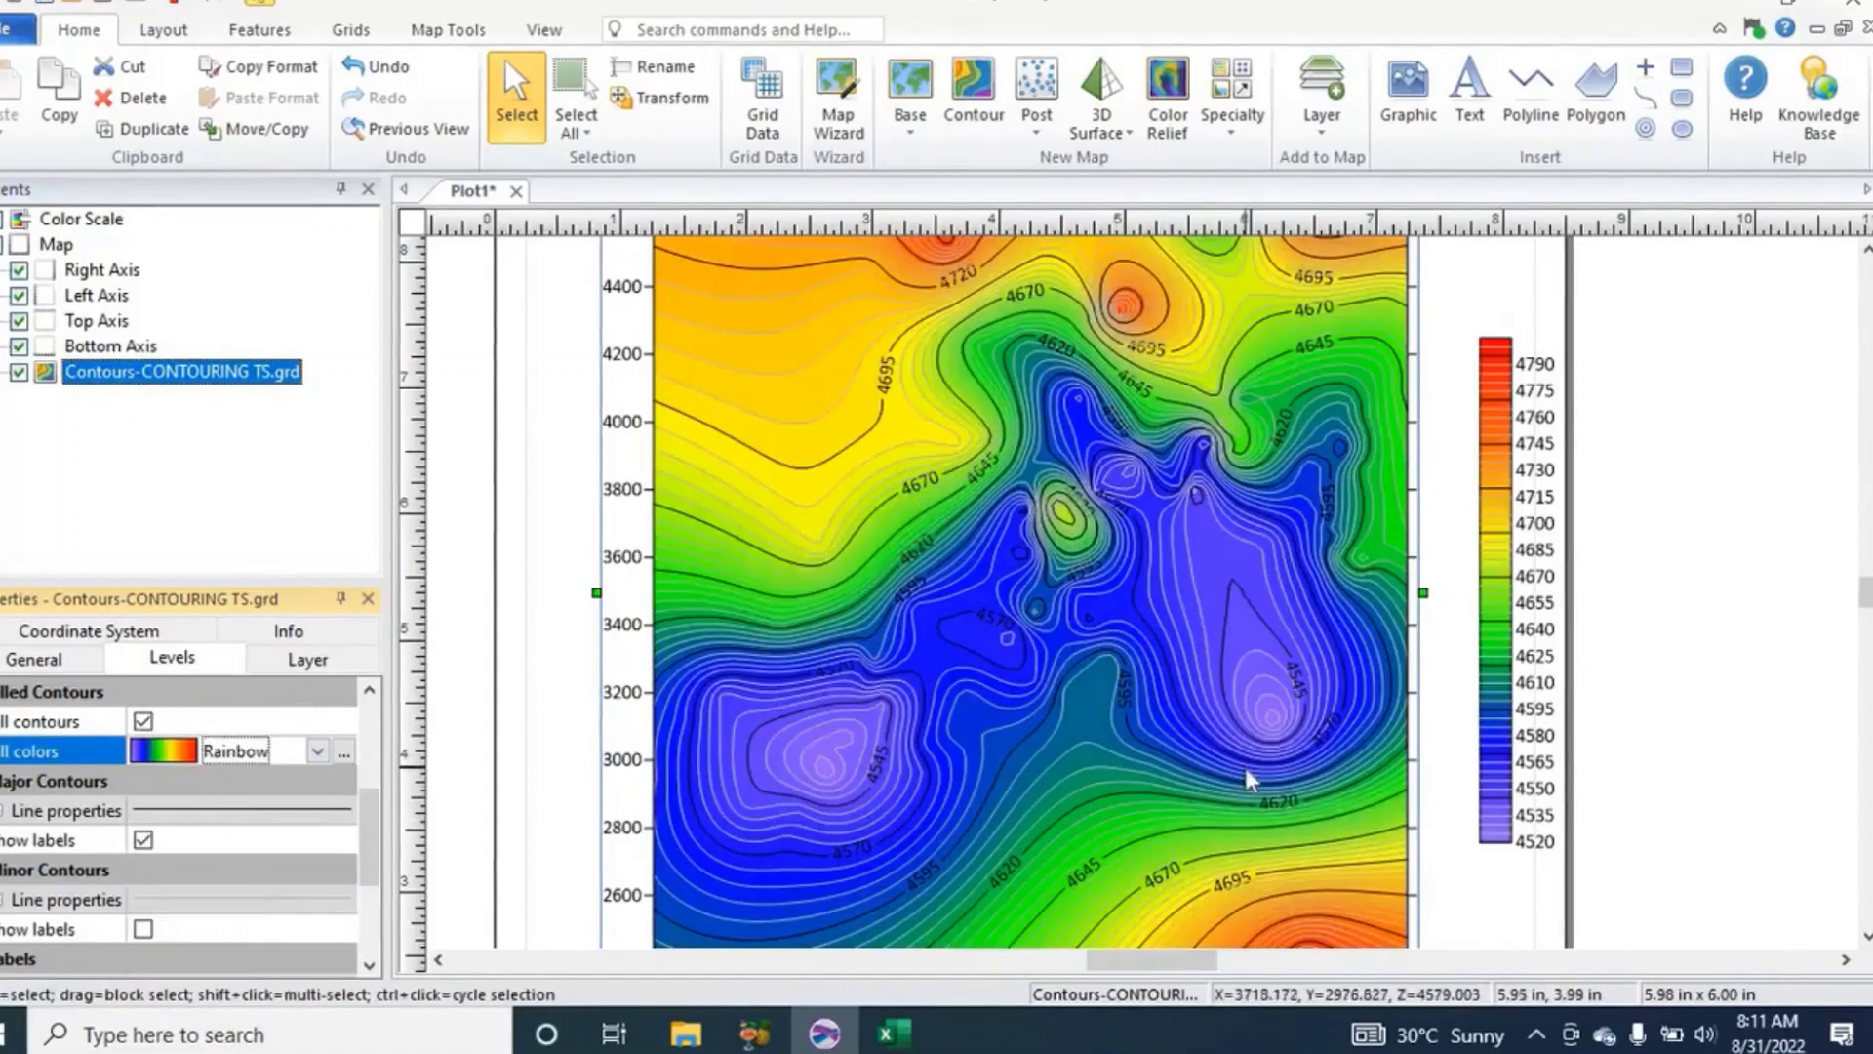
{"action": "scroll", "coordinate": [1214, 759], "scroll_direction": "up", "scroll_amount": 1}
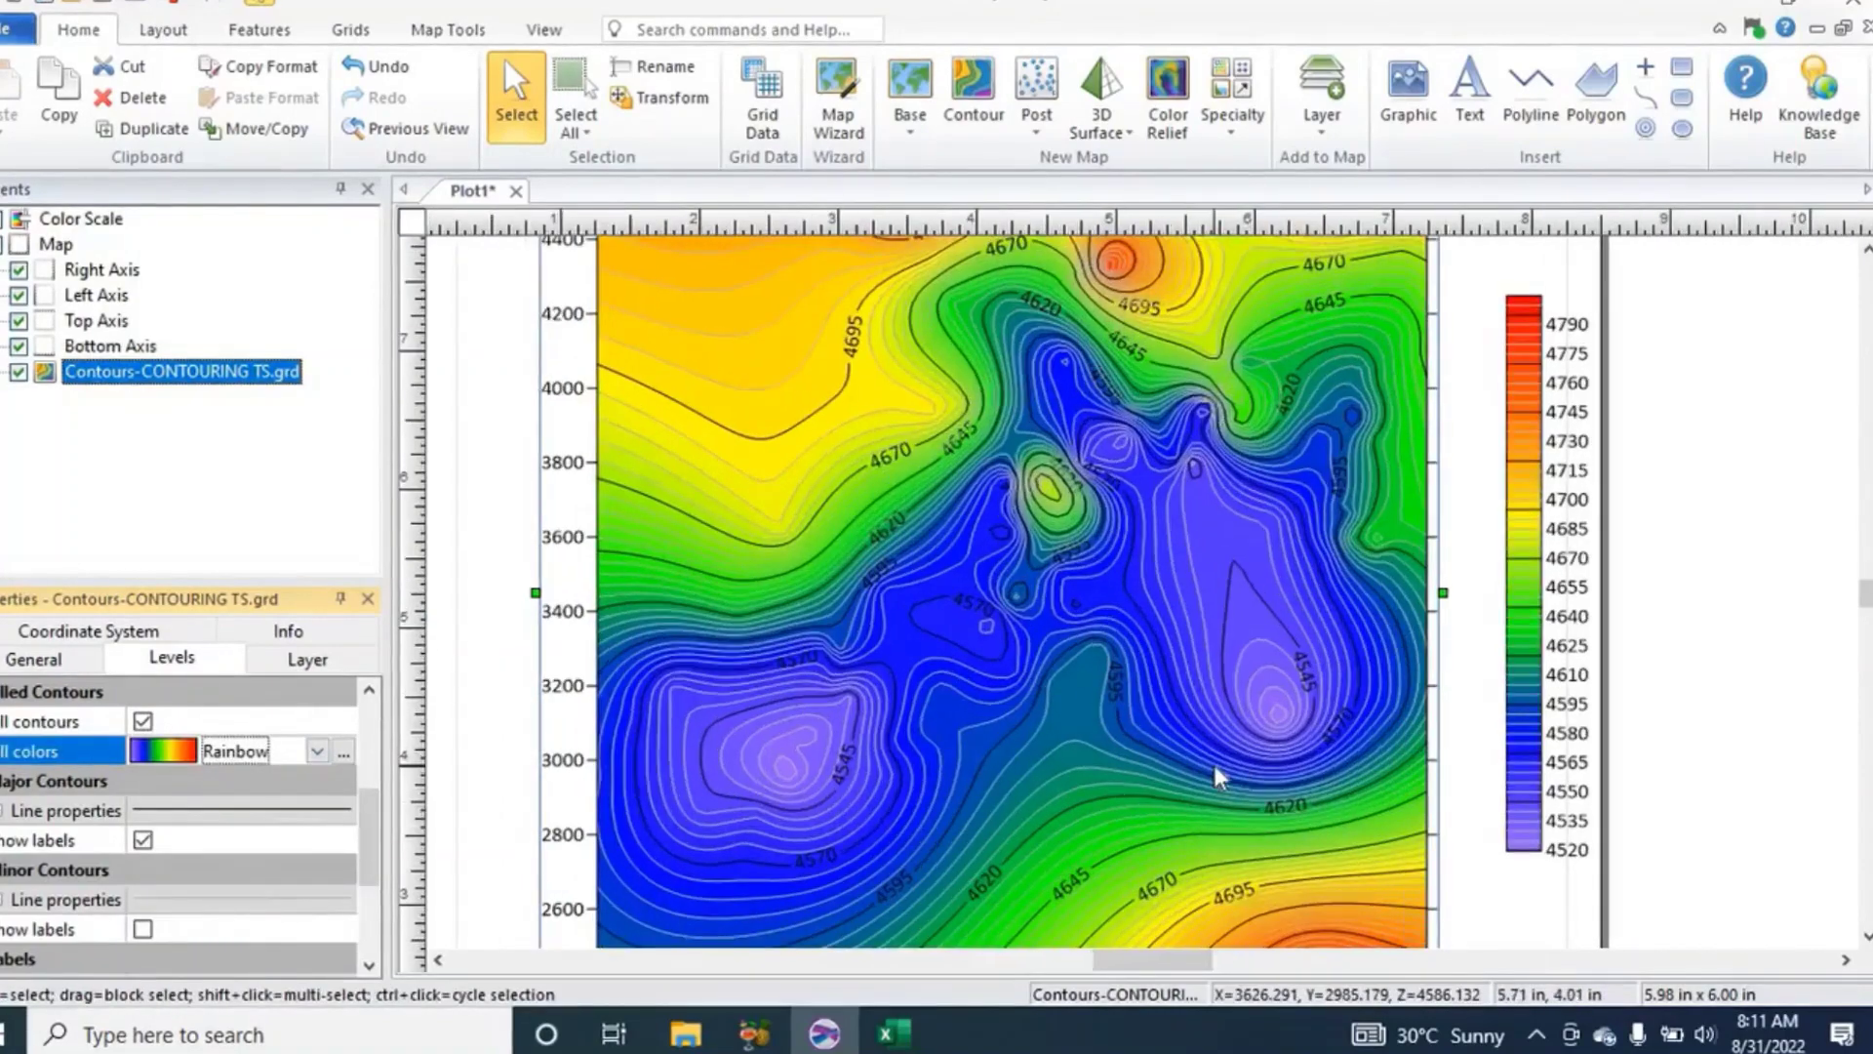
{"action": "scroll", "coordinate": [1215, 771], "scroll_direction": "down", "scroll_amount": 2}
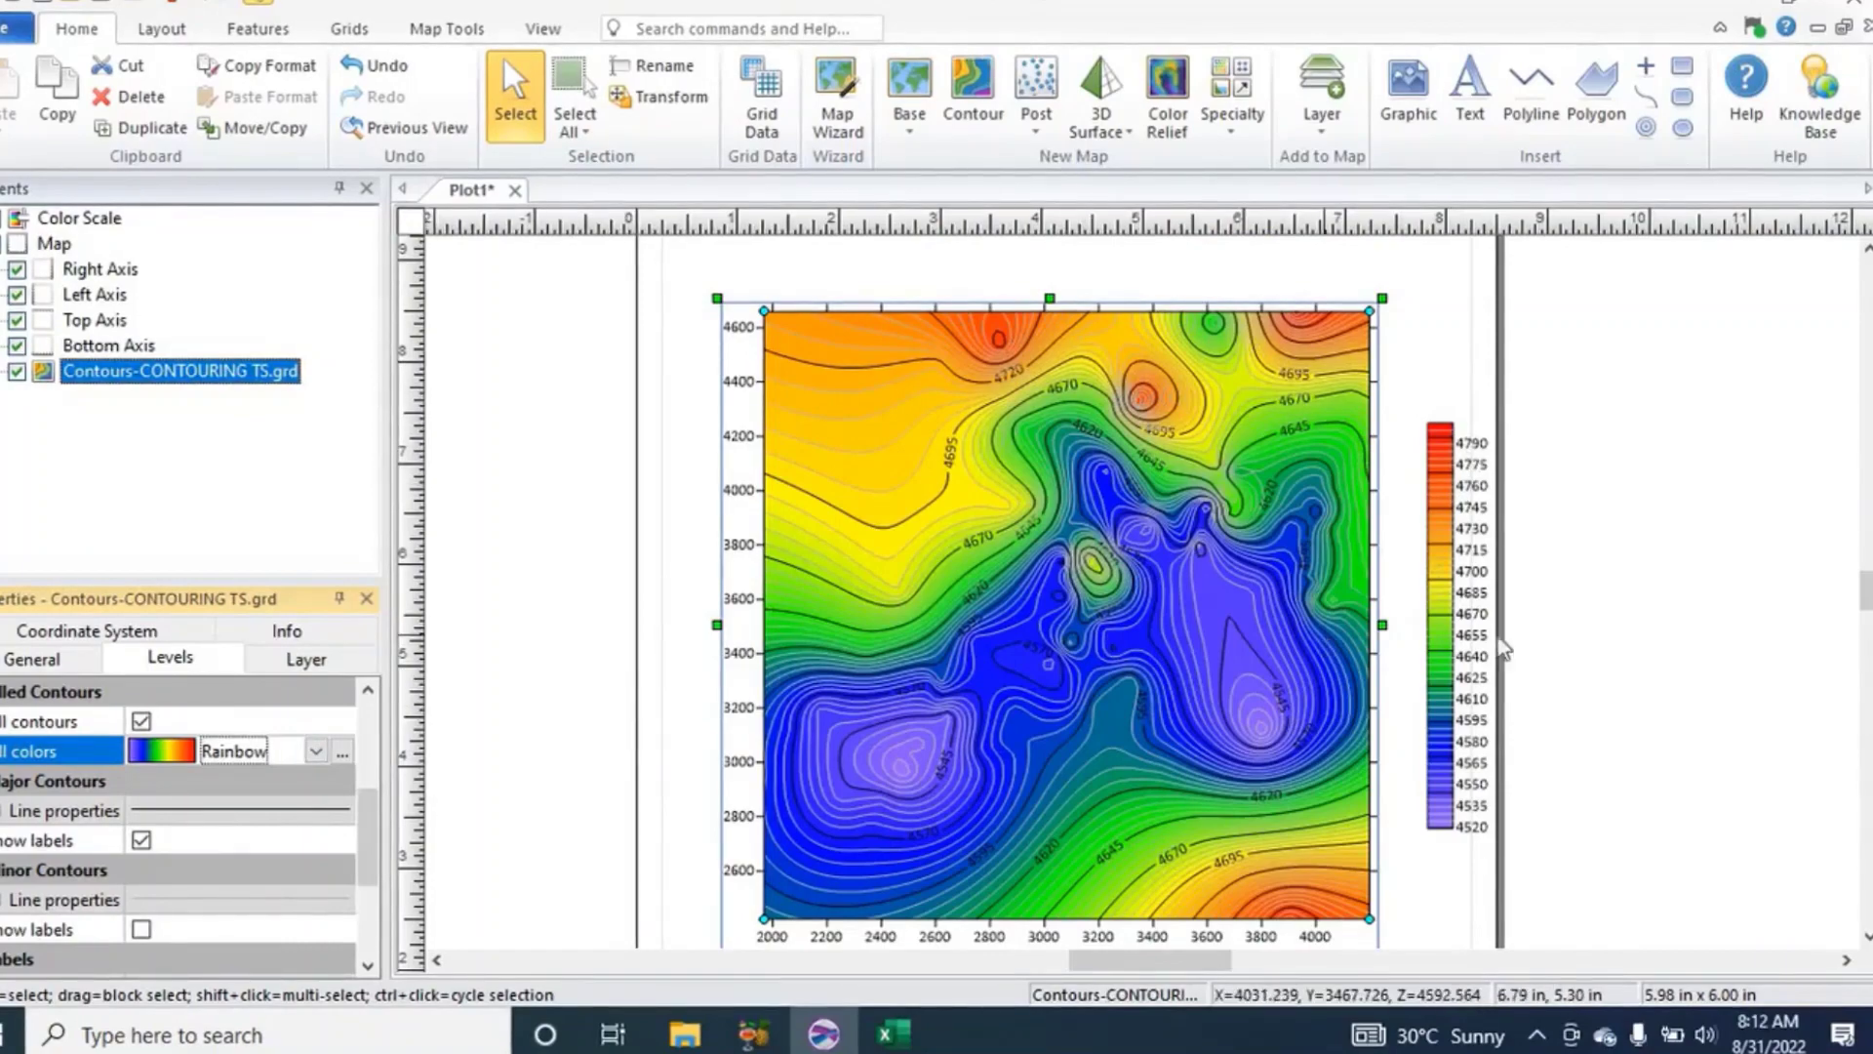
Add a map scale bar beneath the contour map.
{"action": "scroll", "coordinate": [1601, 661], "scroll_direction": "down", "scroll_amount": 1}
{"action": "scroll", "coordinate": [1601, 661], "scroll_direction": "down", "scroll_amount": 1}
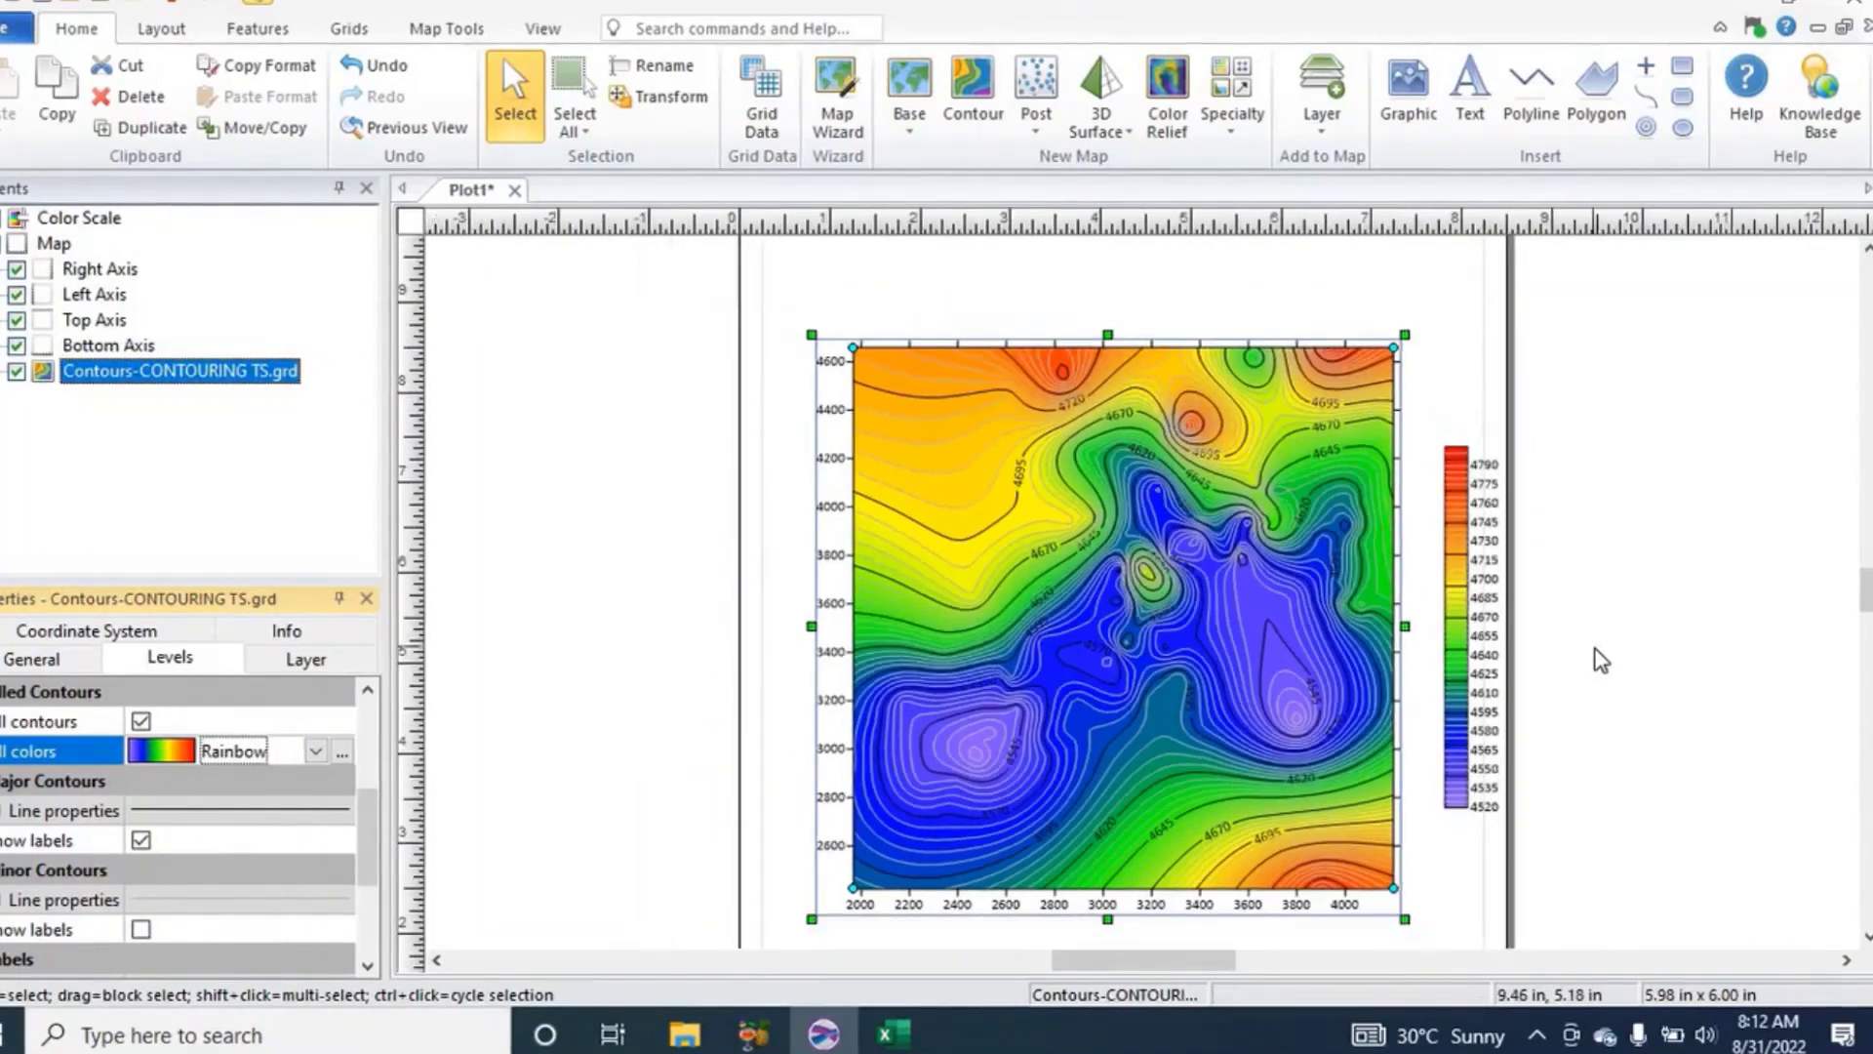
{"action": "scroll", "coordinate": [1420, 747], "scroll_direction": "down", "scroll_amount": 1}
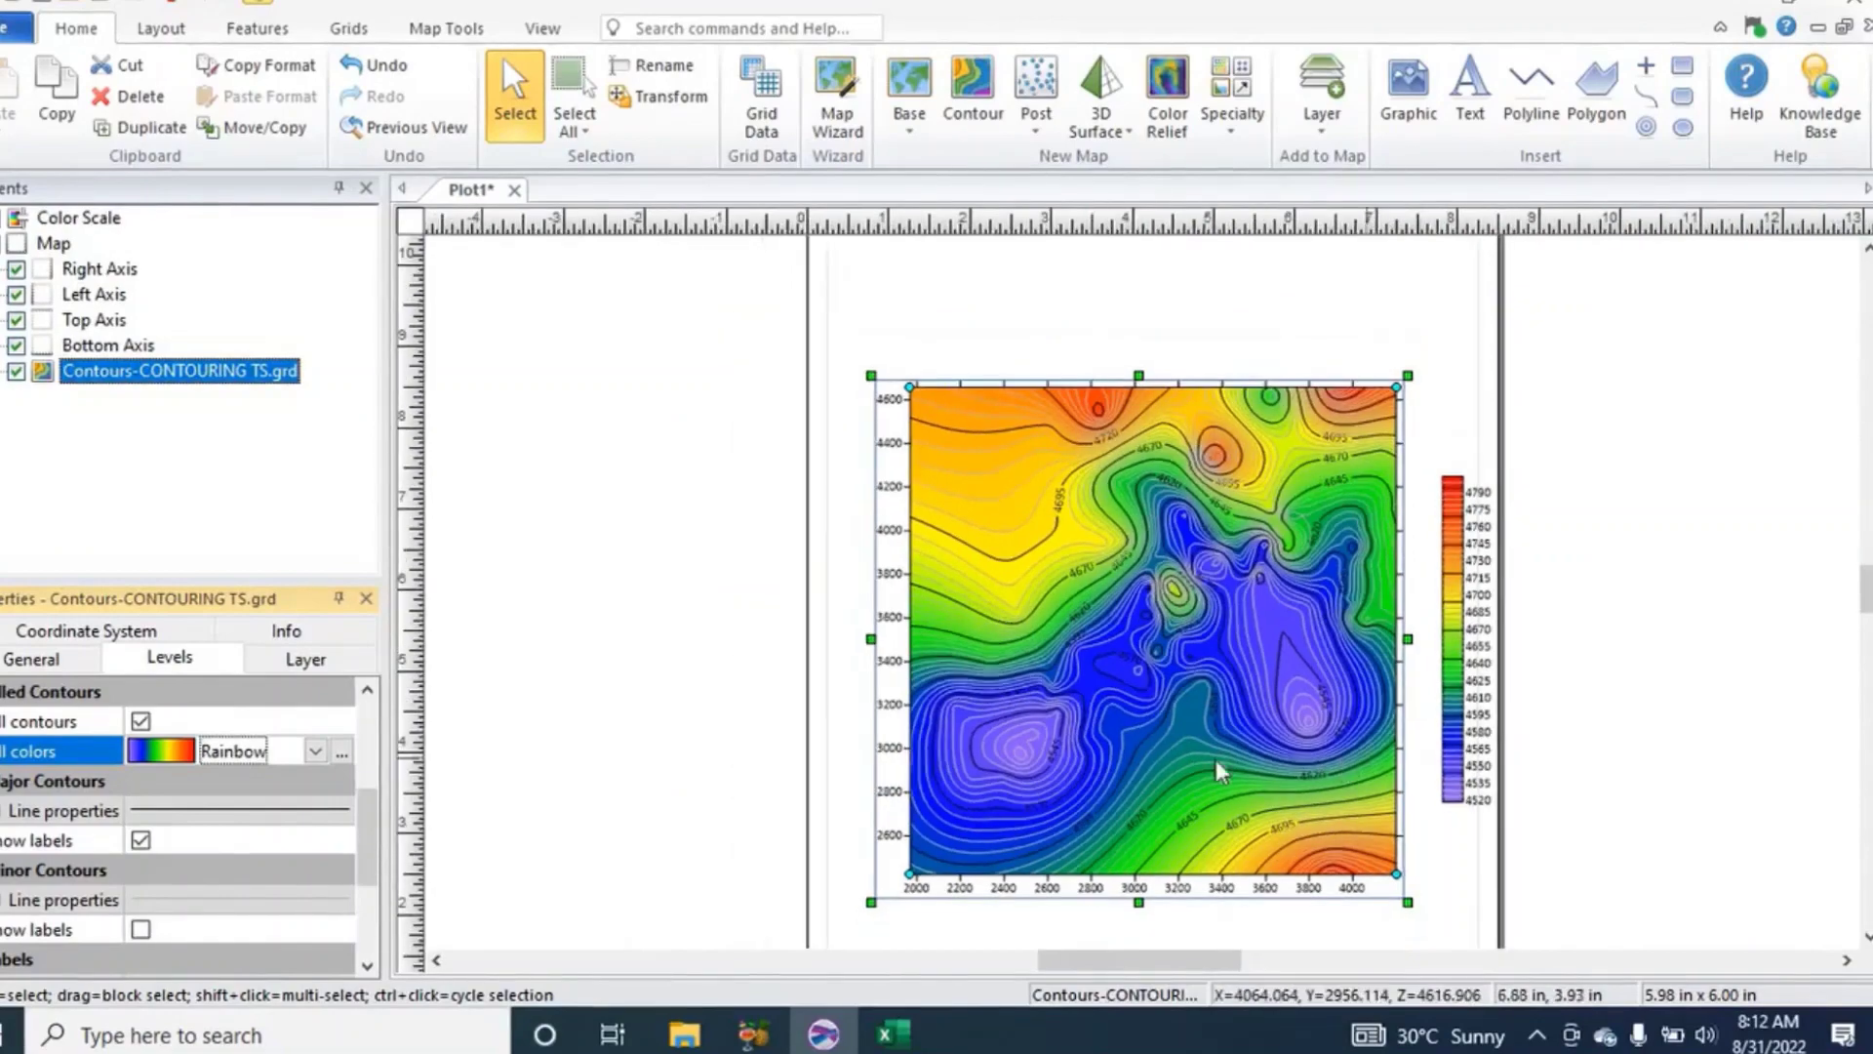
{"action": "right_click", "coordinate": [1214, 759]}
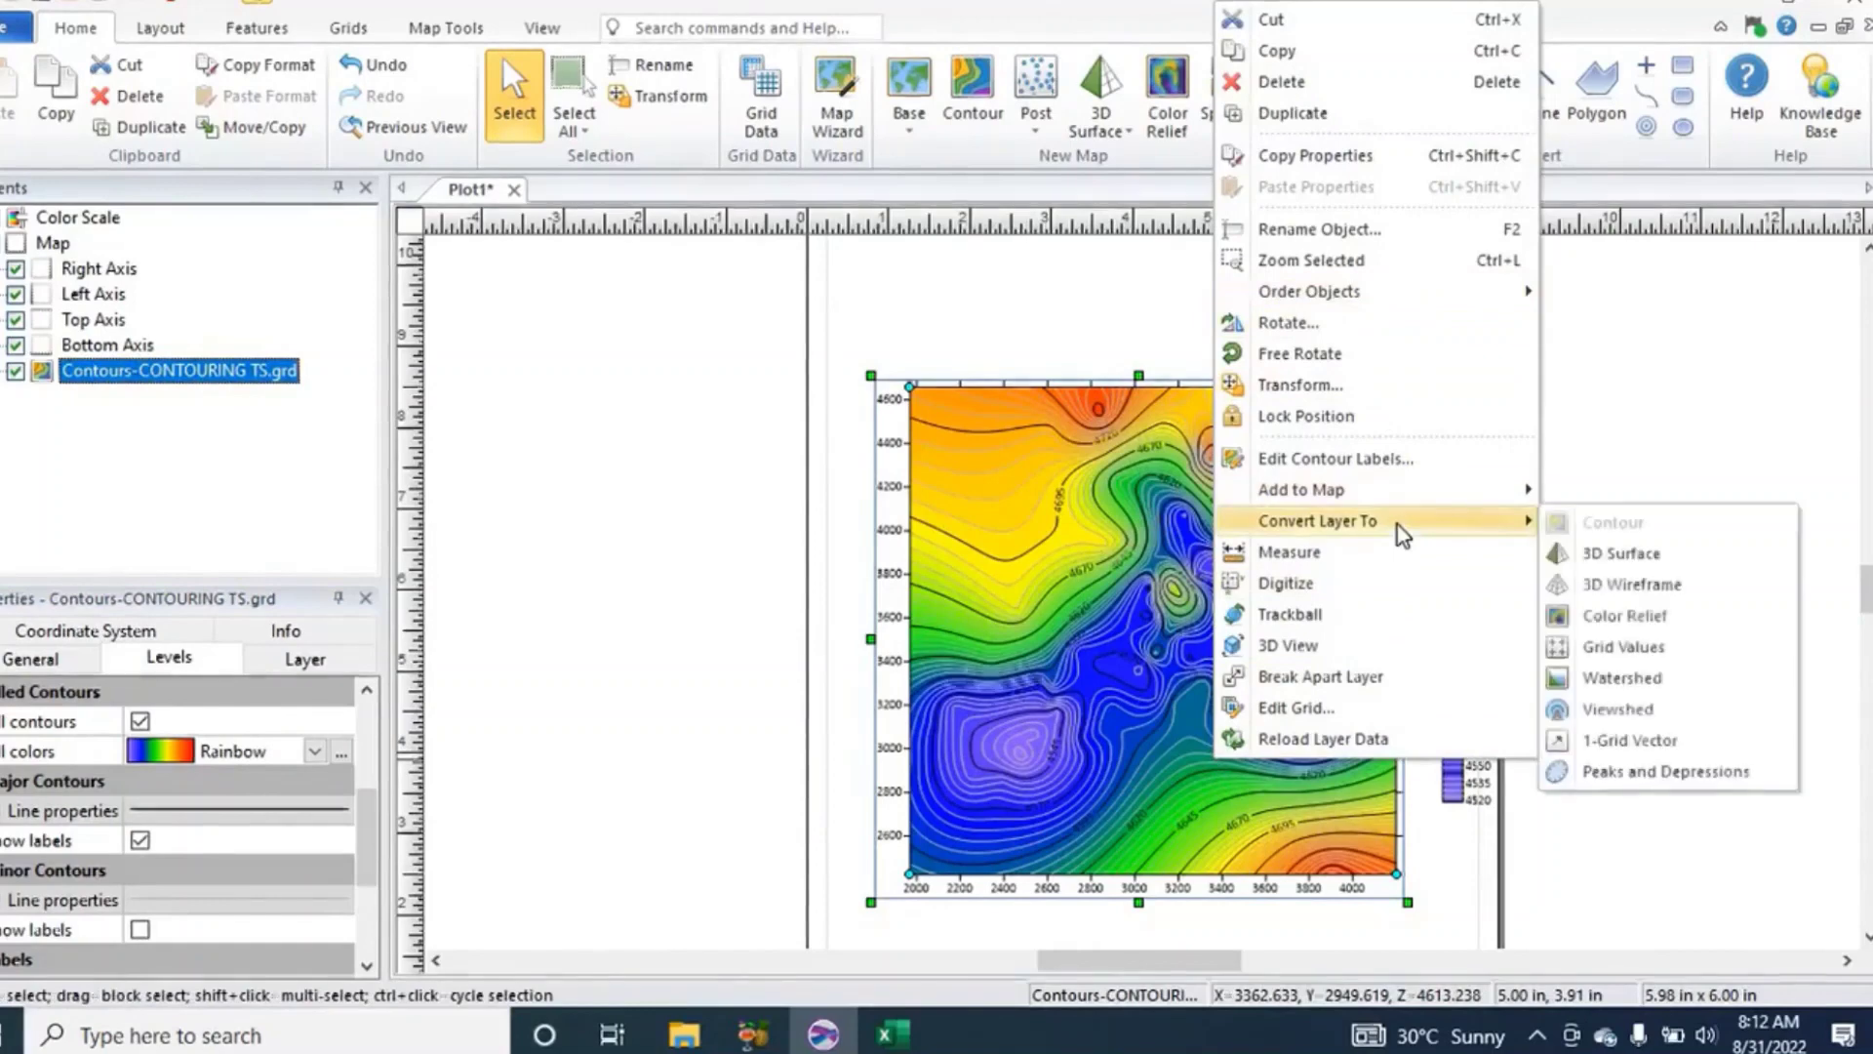
{"action": "mouse_move", "coordinate": [1417, 502]}
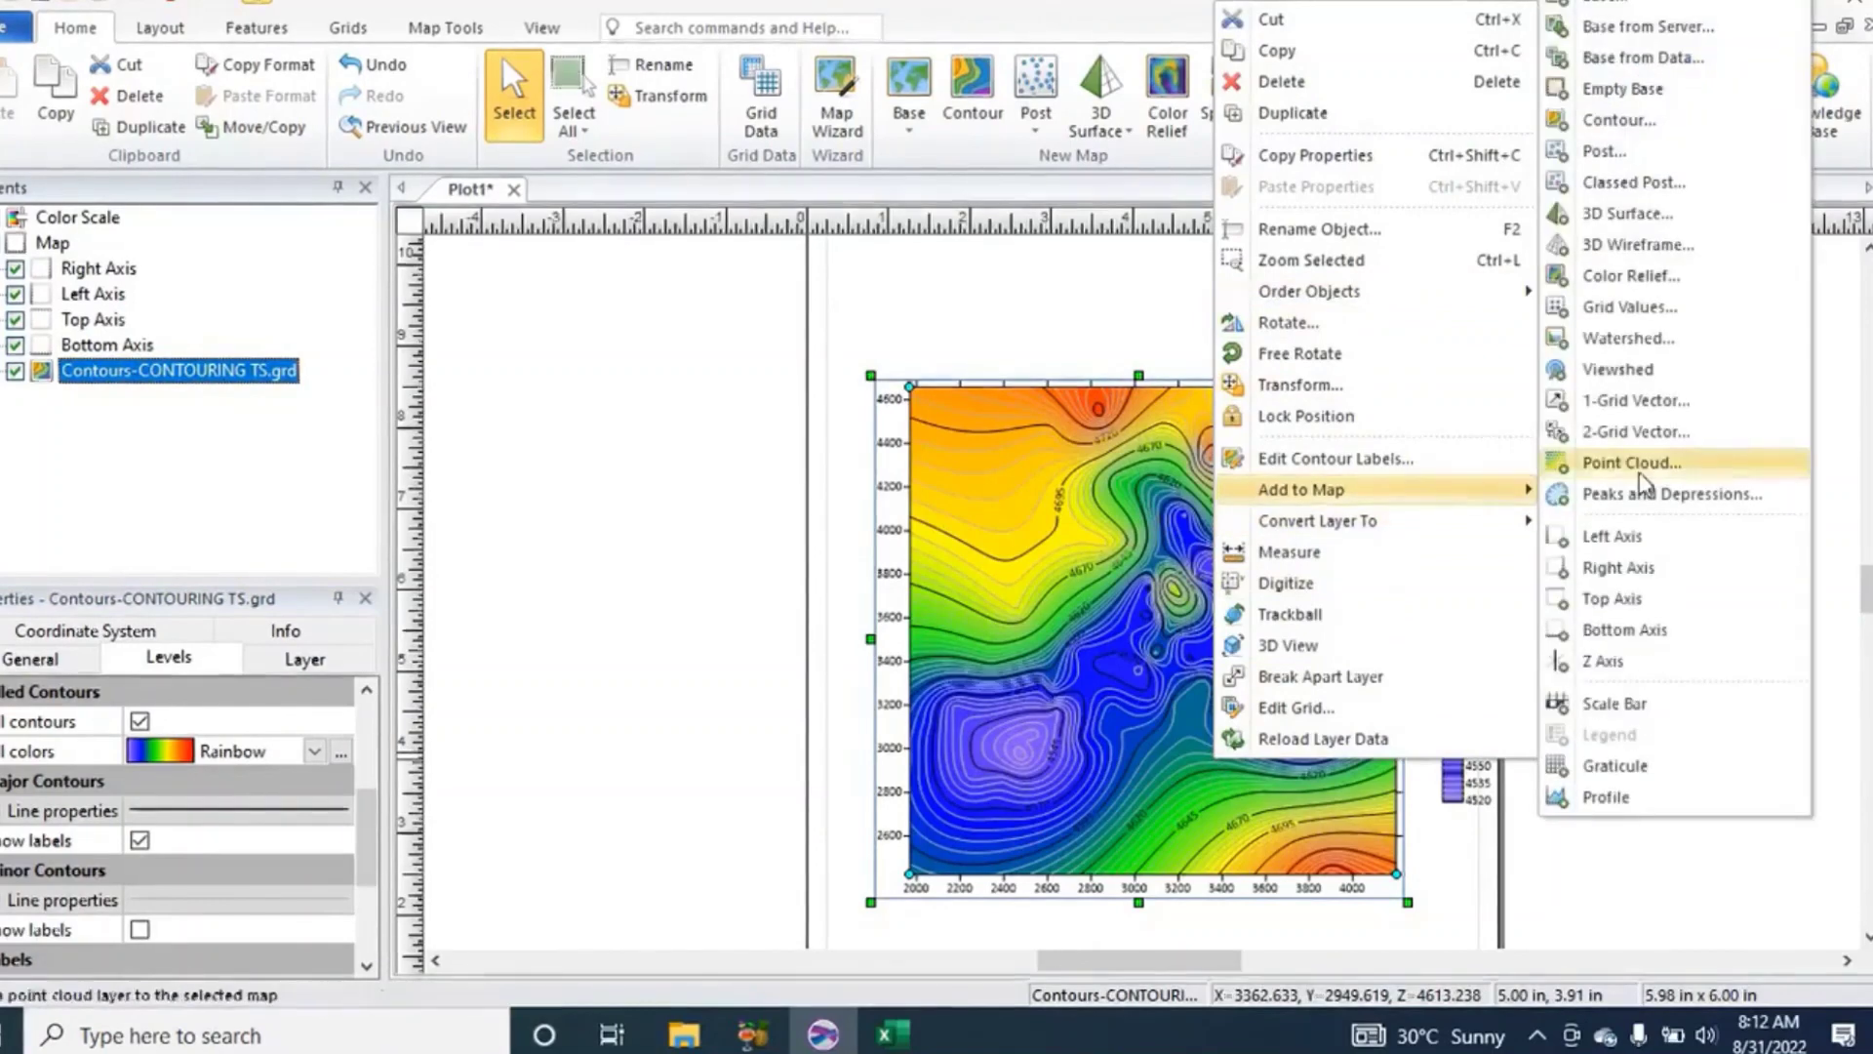
{"action": "left_click", "coordinate": [1615, 703]}
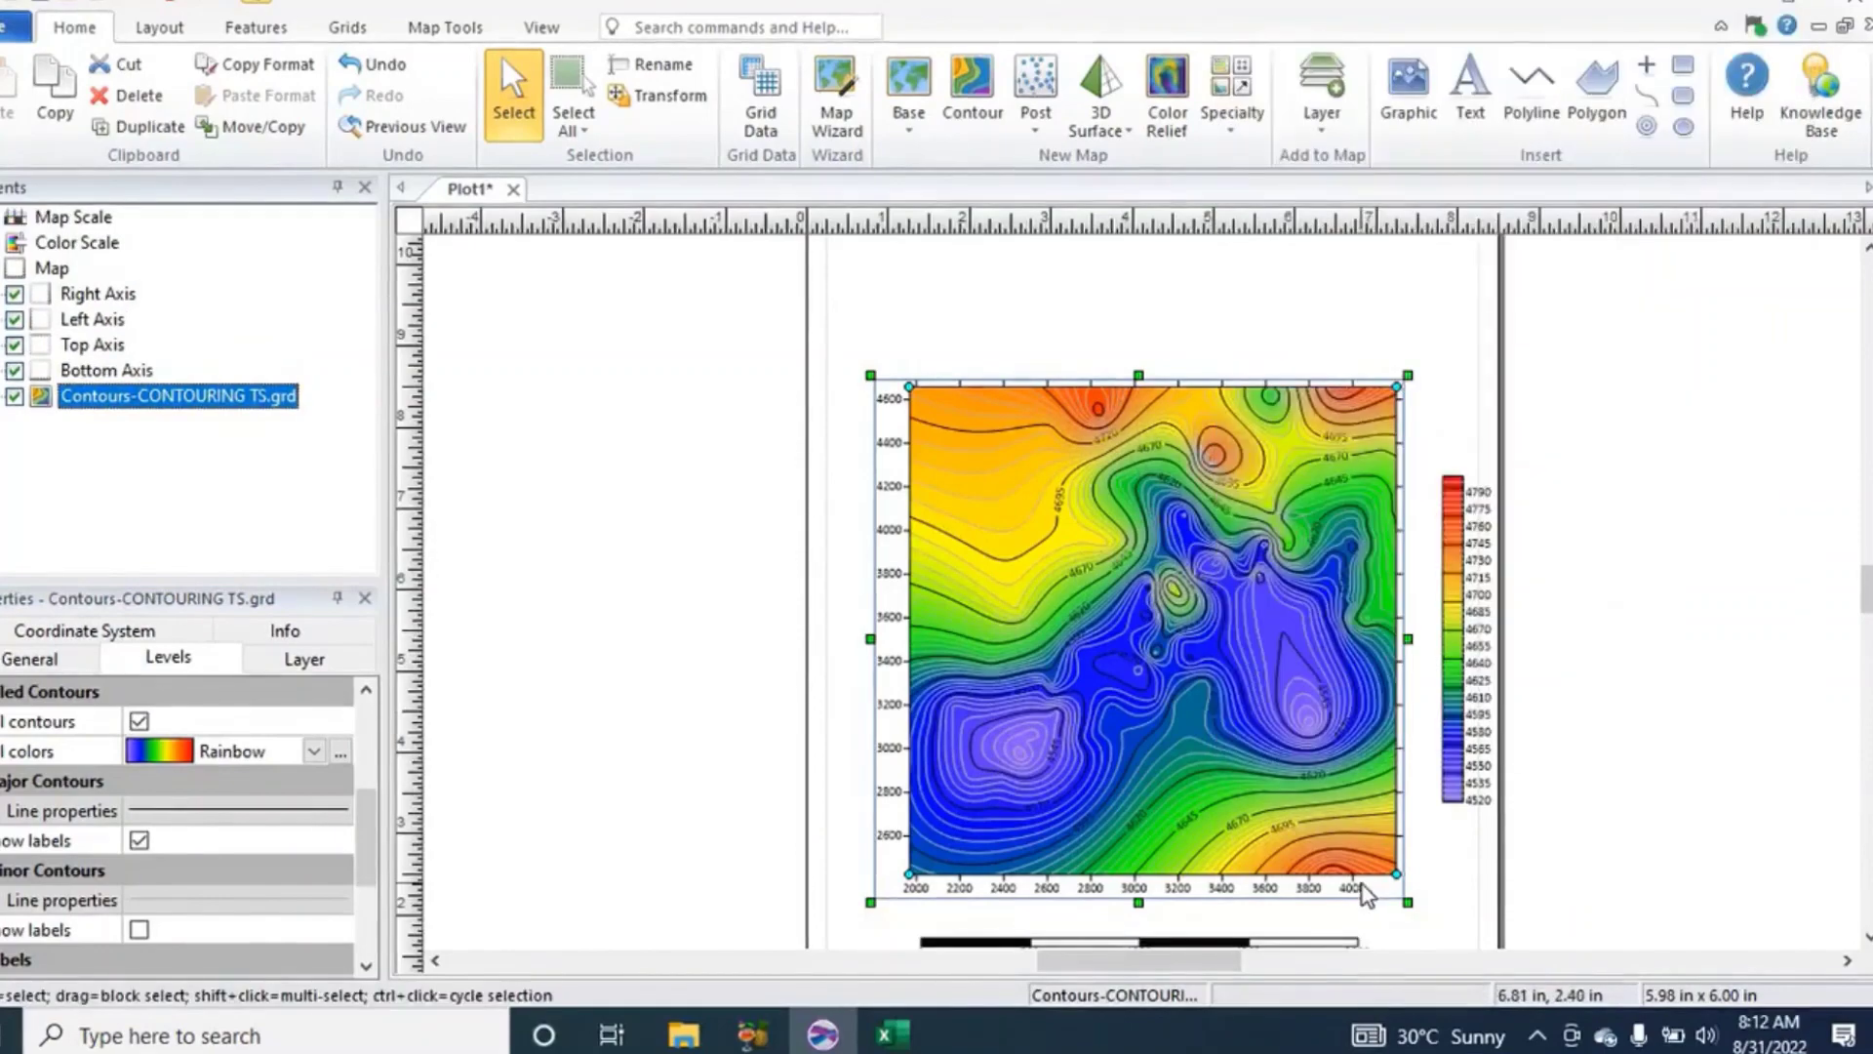
Pan and zoom so the map, colour scale and scale bar sit centred.
{"action": "scroll", "coordinate": [1366, 883], "scroll_direction": "down", "scroll_amount": 1}
{"action": "scroll", "coordinate": [1409, 810], "scroll_direction": "up", "scroll_amount": 4}
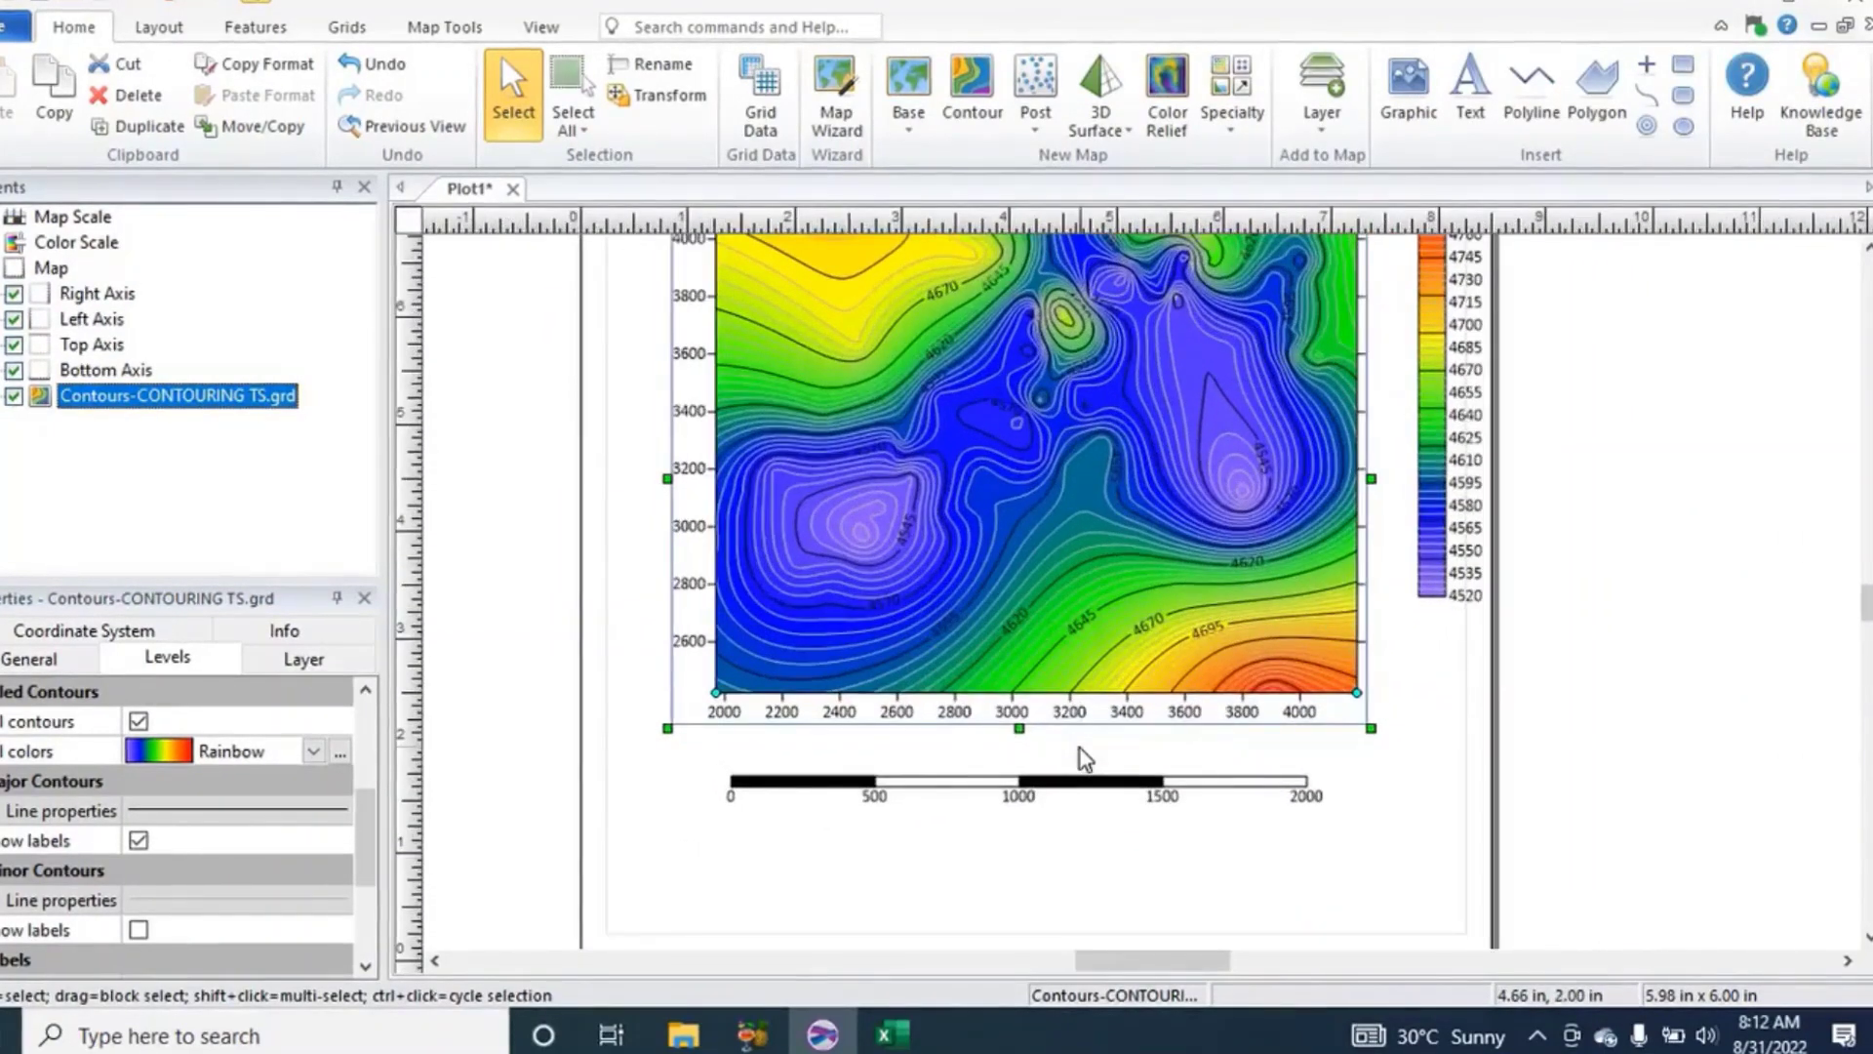
{"action": "scroll", "coordinate": [1080, 747], "scroll_direction": "down", "scroll_amount": 1}
{"action": "scroll", "coordinate": [1360, 675], "scroll_direction": "down", "scroll_amount": 1}
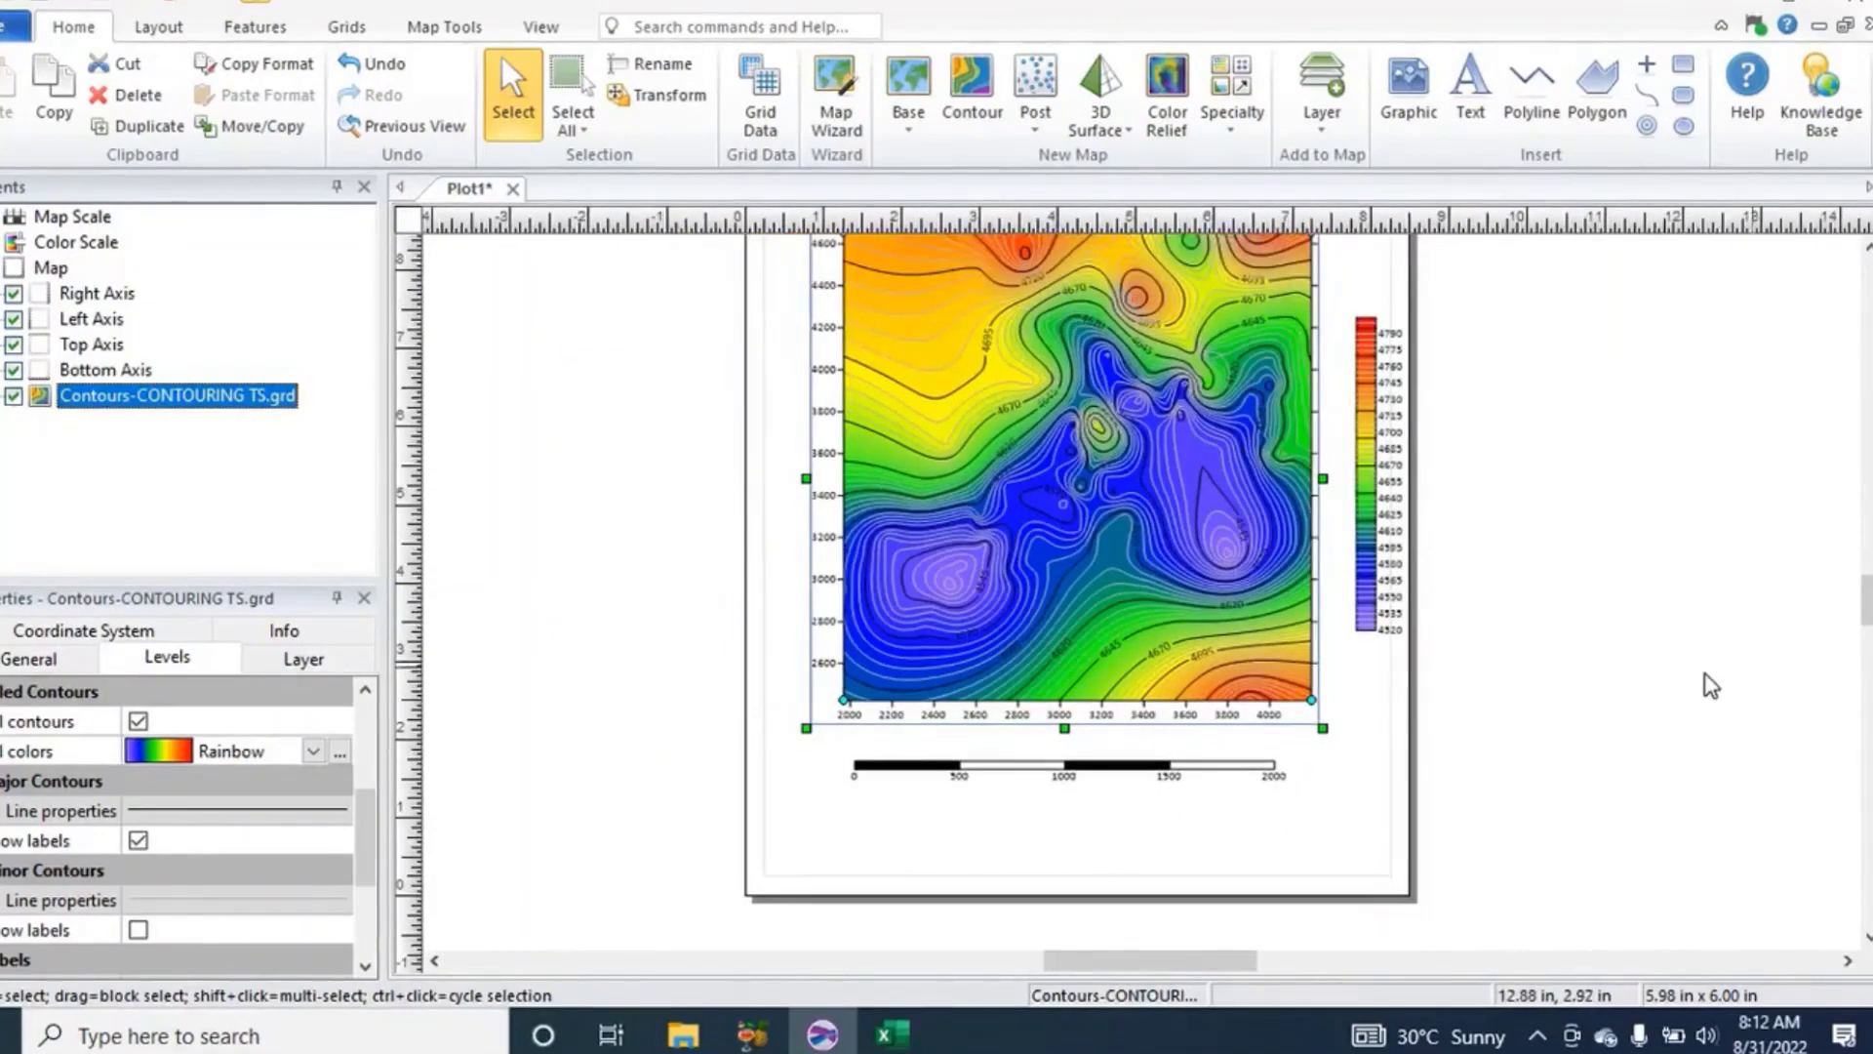
{"action": "scroll", "coordinate": [1610, 837], "scroll_direction": "up", "scroll_amount": 1}
{"action": "scroll", "coordinate": [1612, 836], "scroll_direction": "down", "scroll_amount": 1}
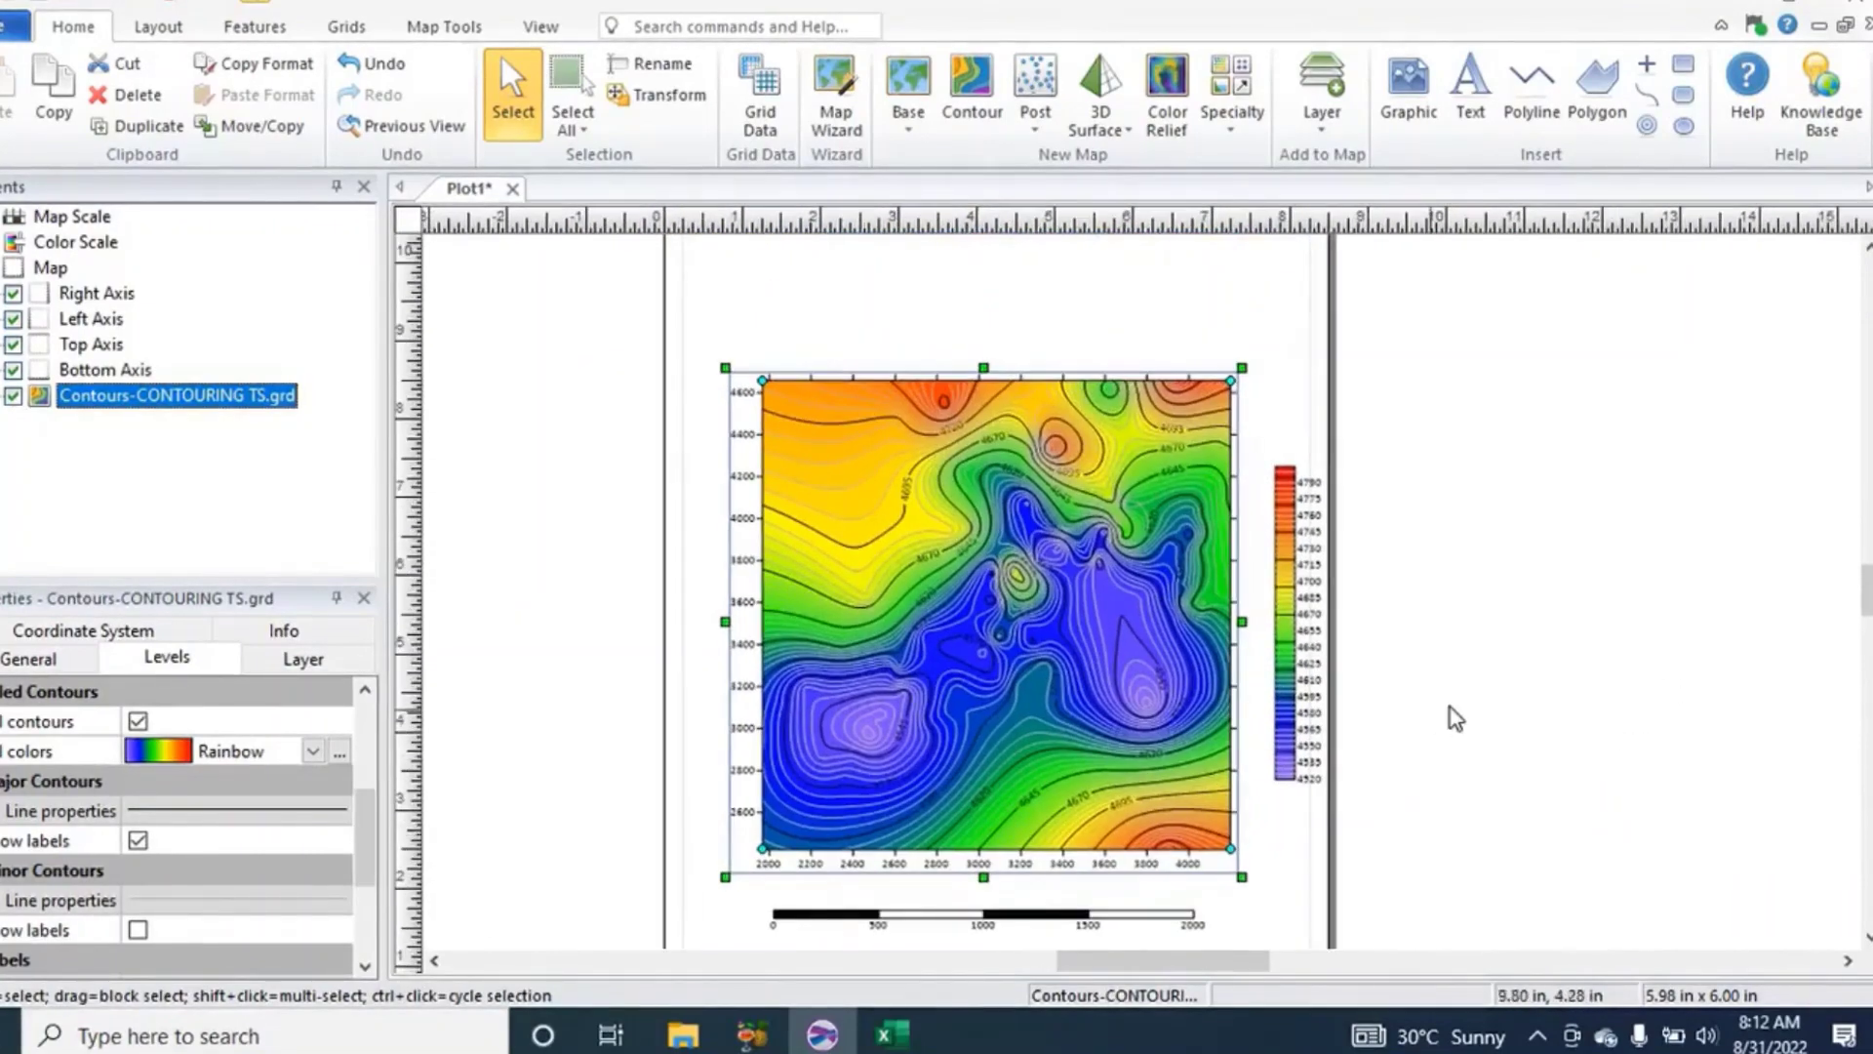
{"action": "left_click_drag", "start_coordinate": [1449, 707], "coordinate": [1460, 657]}
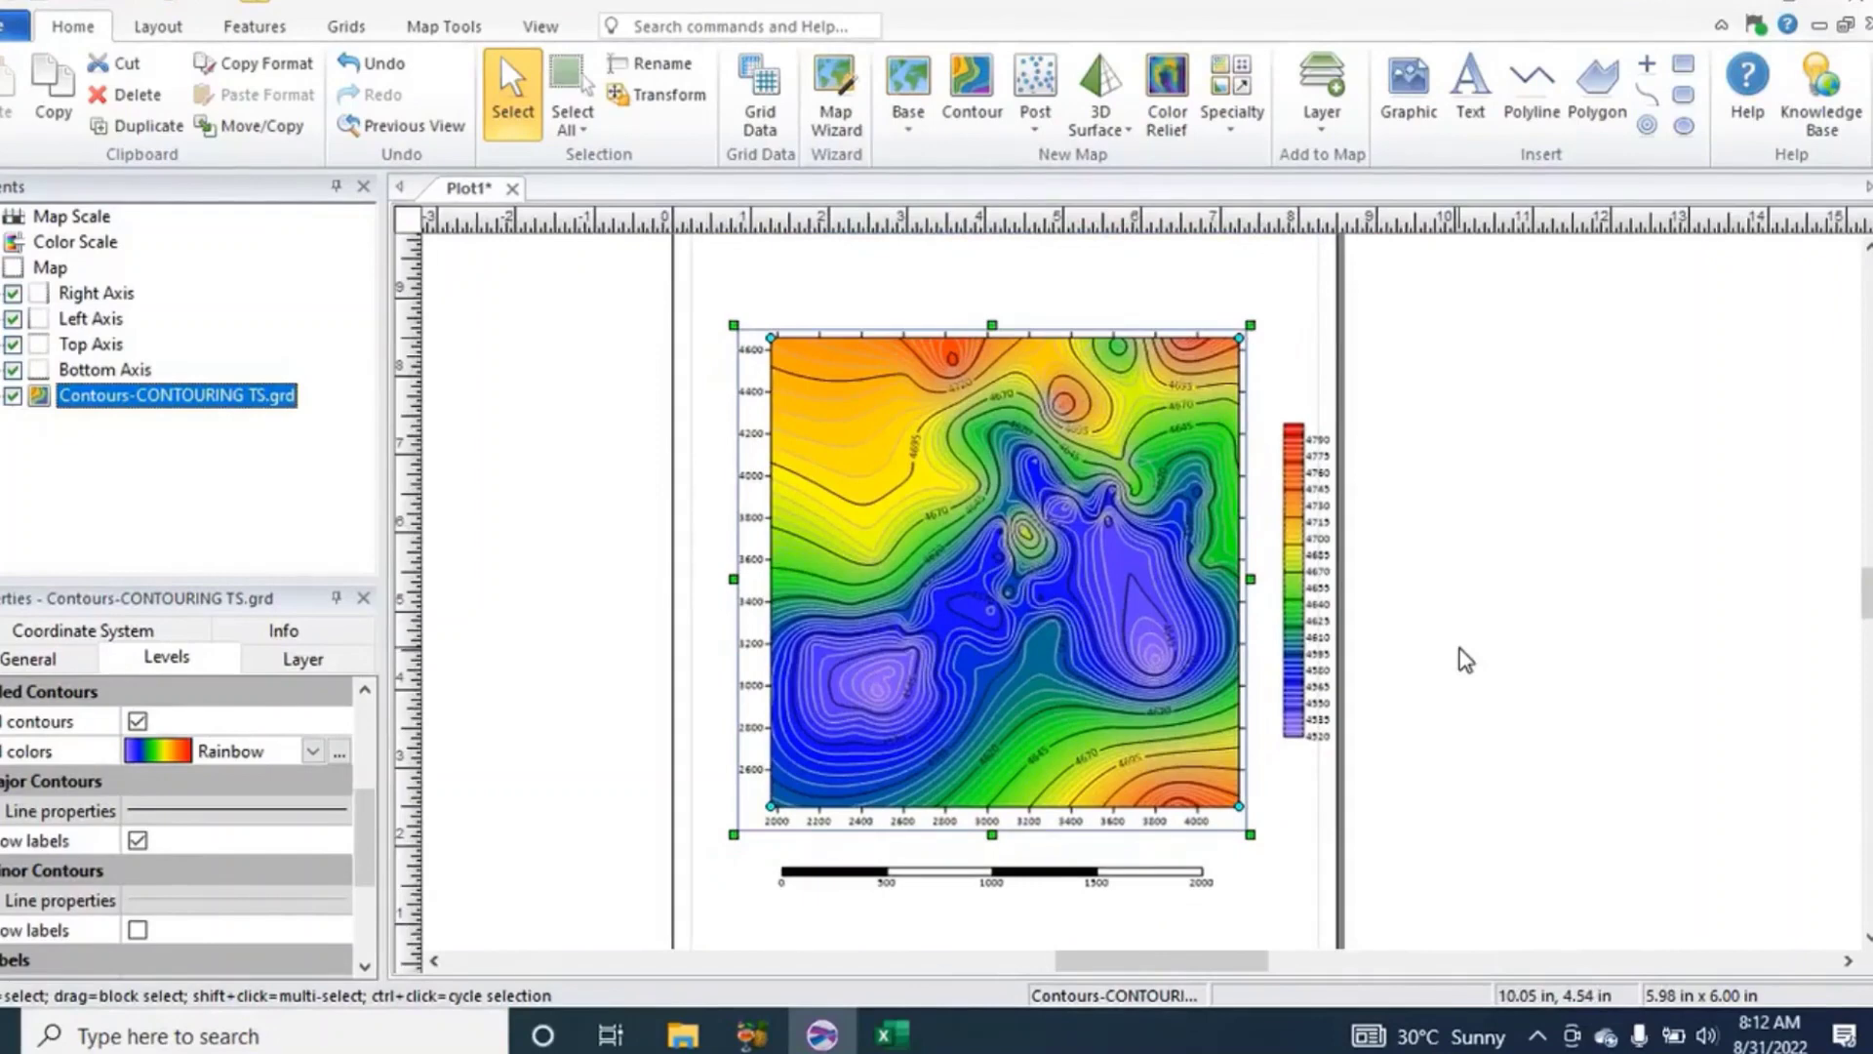
{"action": "scroll", "coordinate": [1465, 660], "scroll_direction": "down", "scroll_amount": 1}
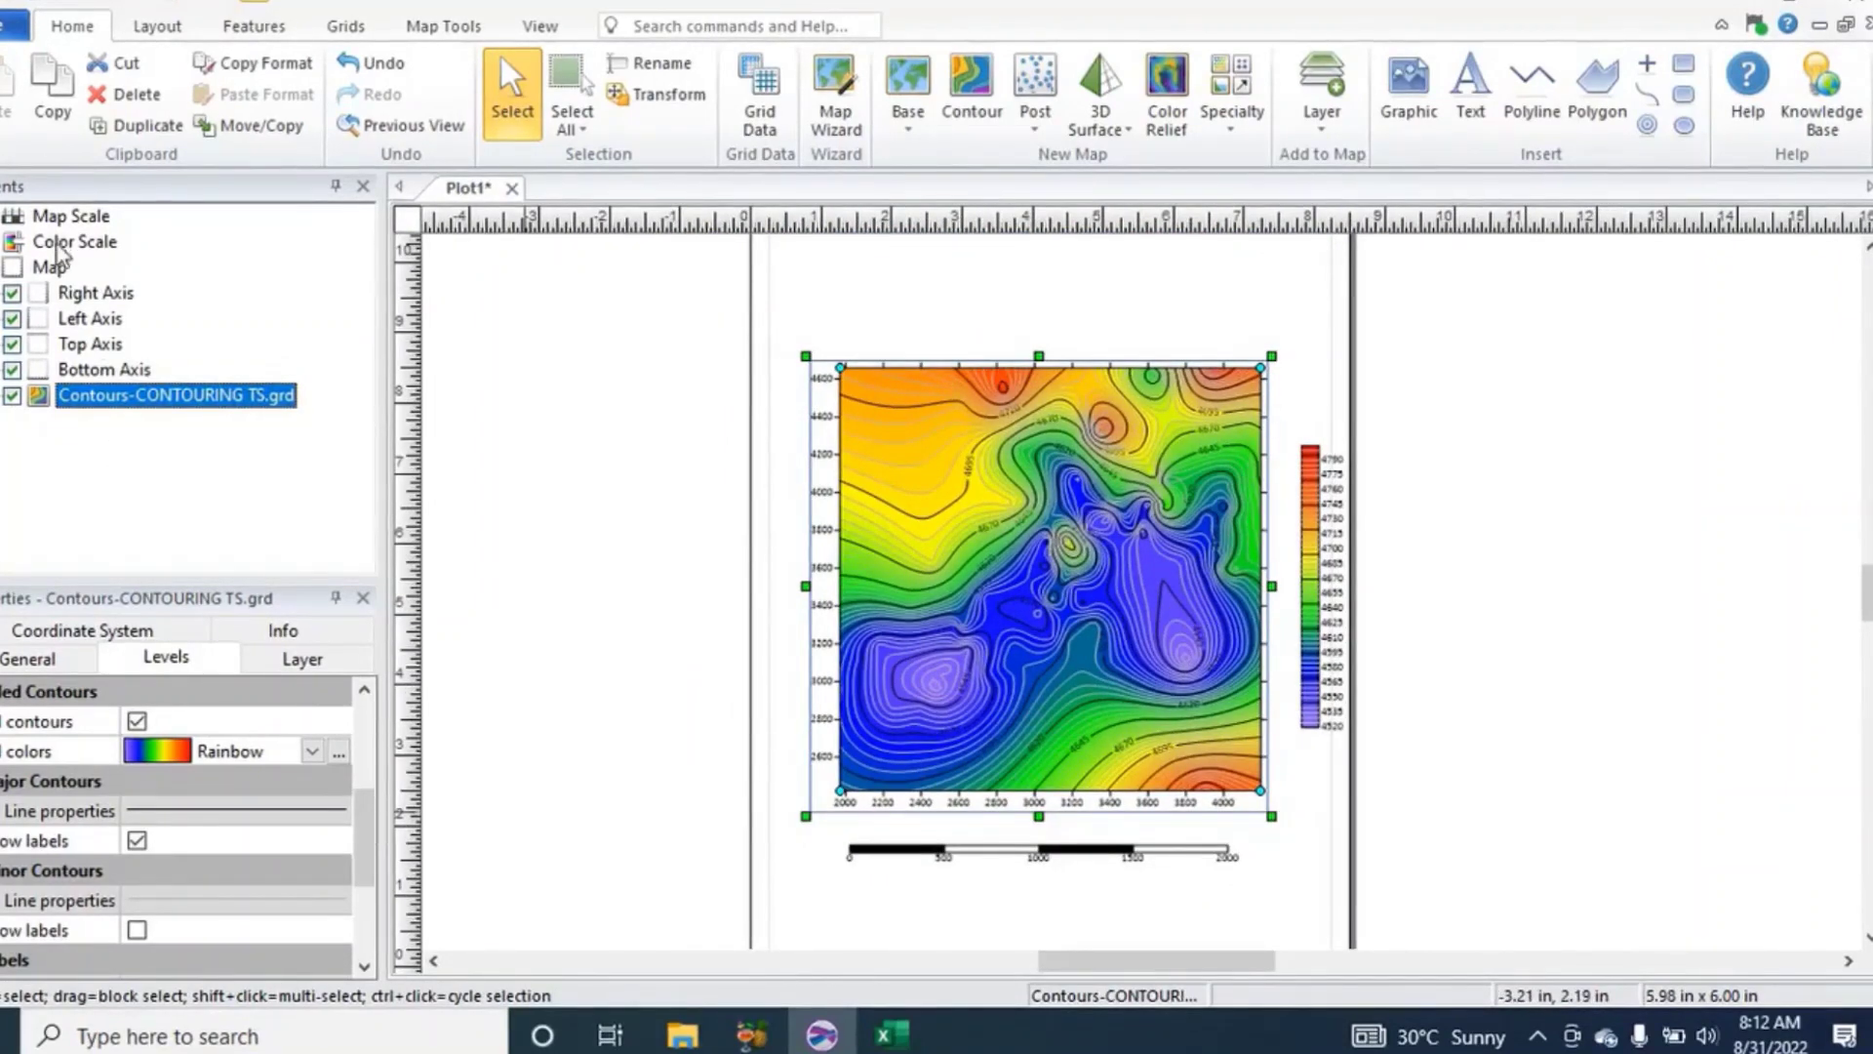
Hide the contour map, its colour scale and its scale bar.
{"action": "left_click", "coordinate": [6, 271]}
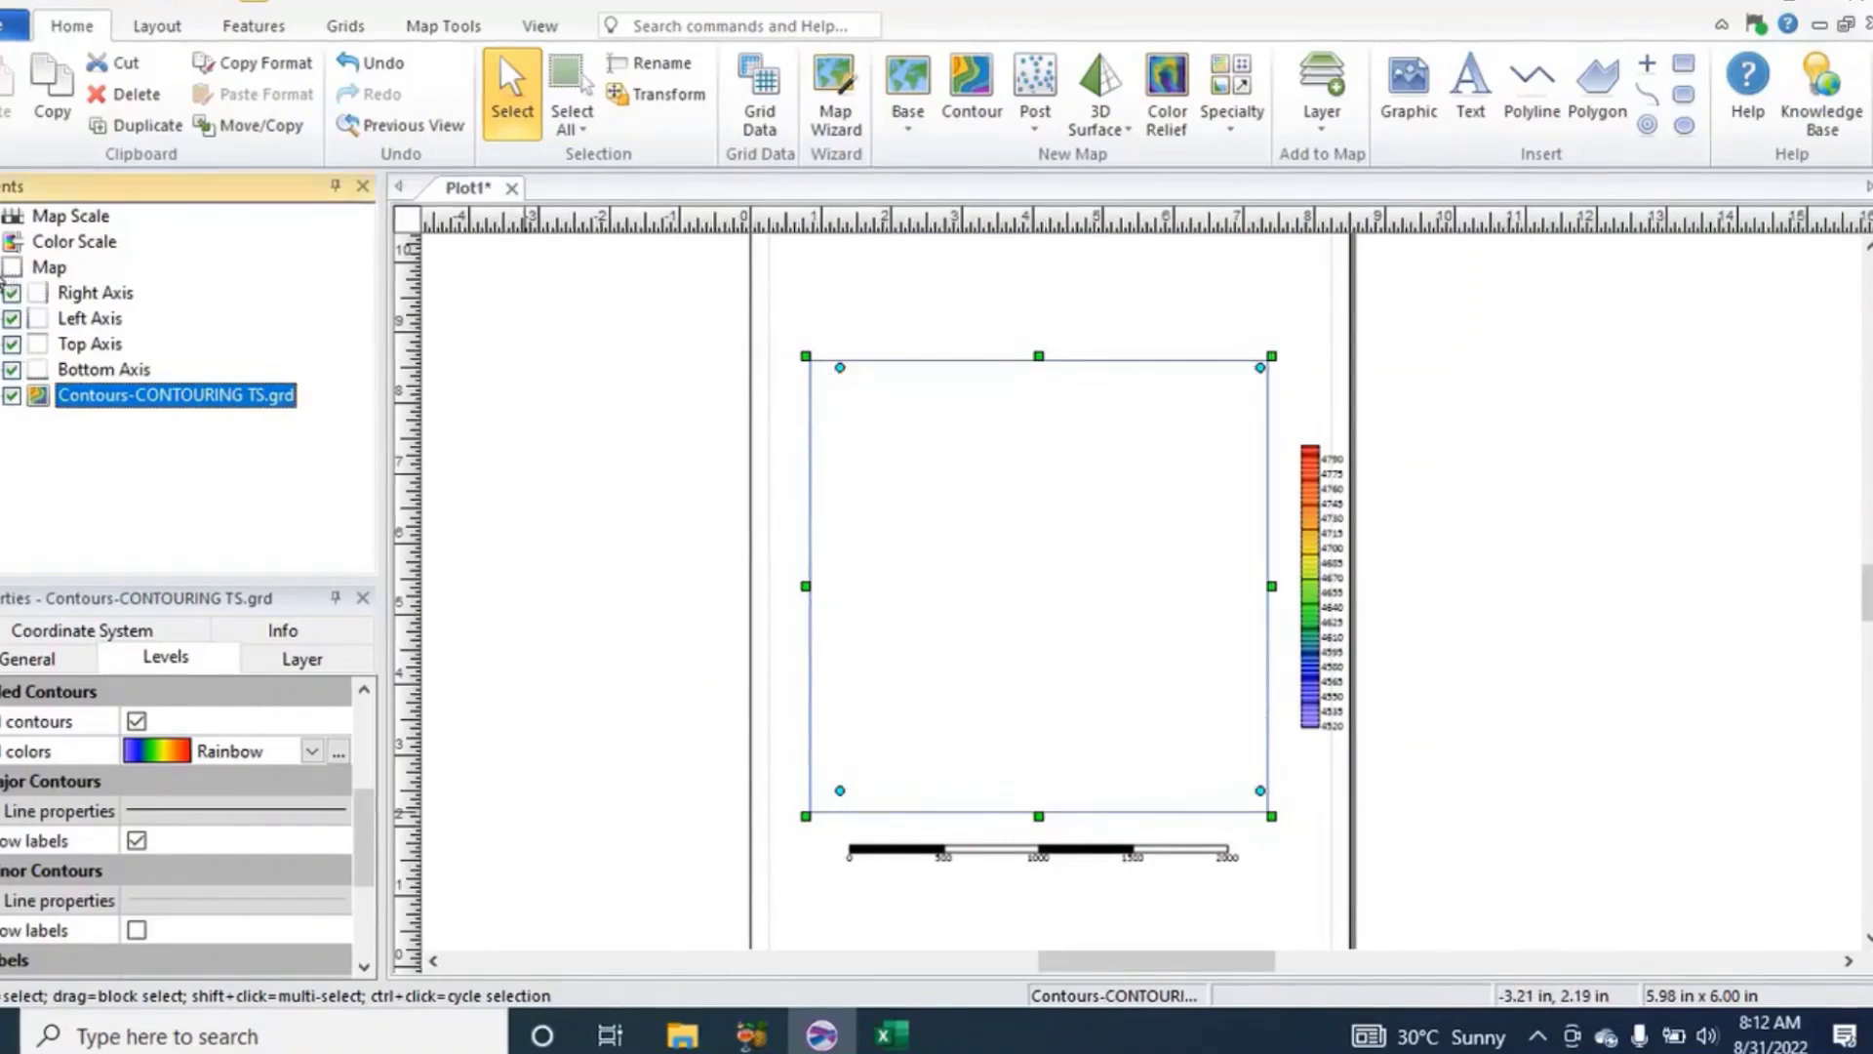
{"action": "left_click", "coordinate": [2, 241]}
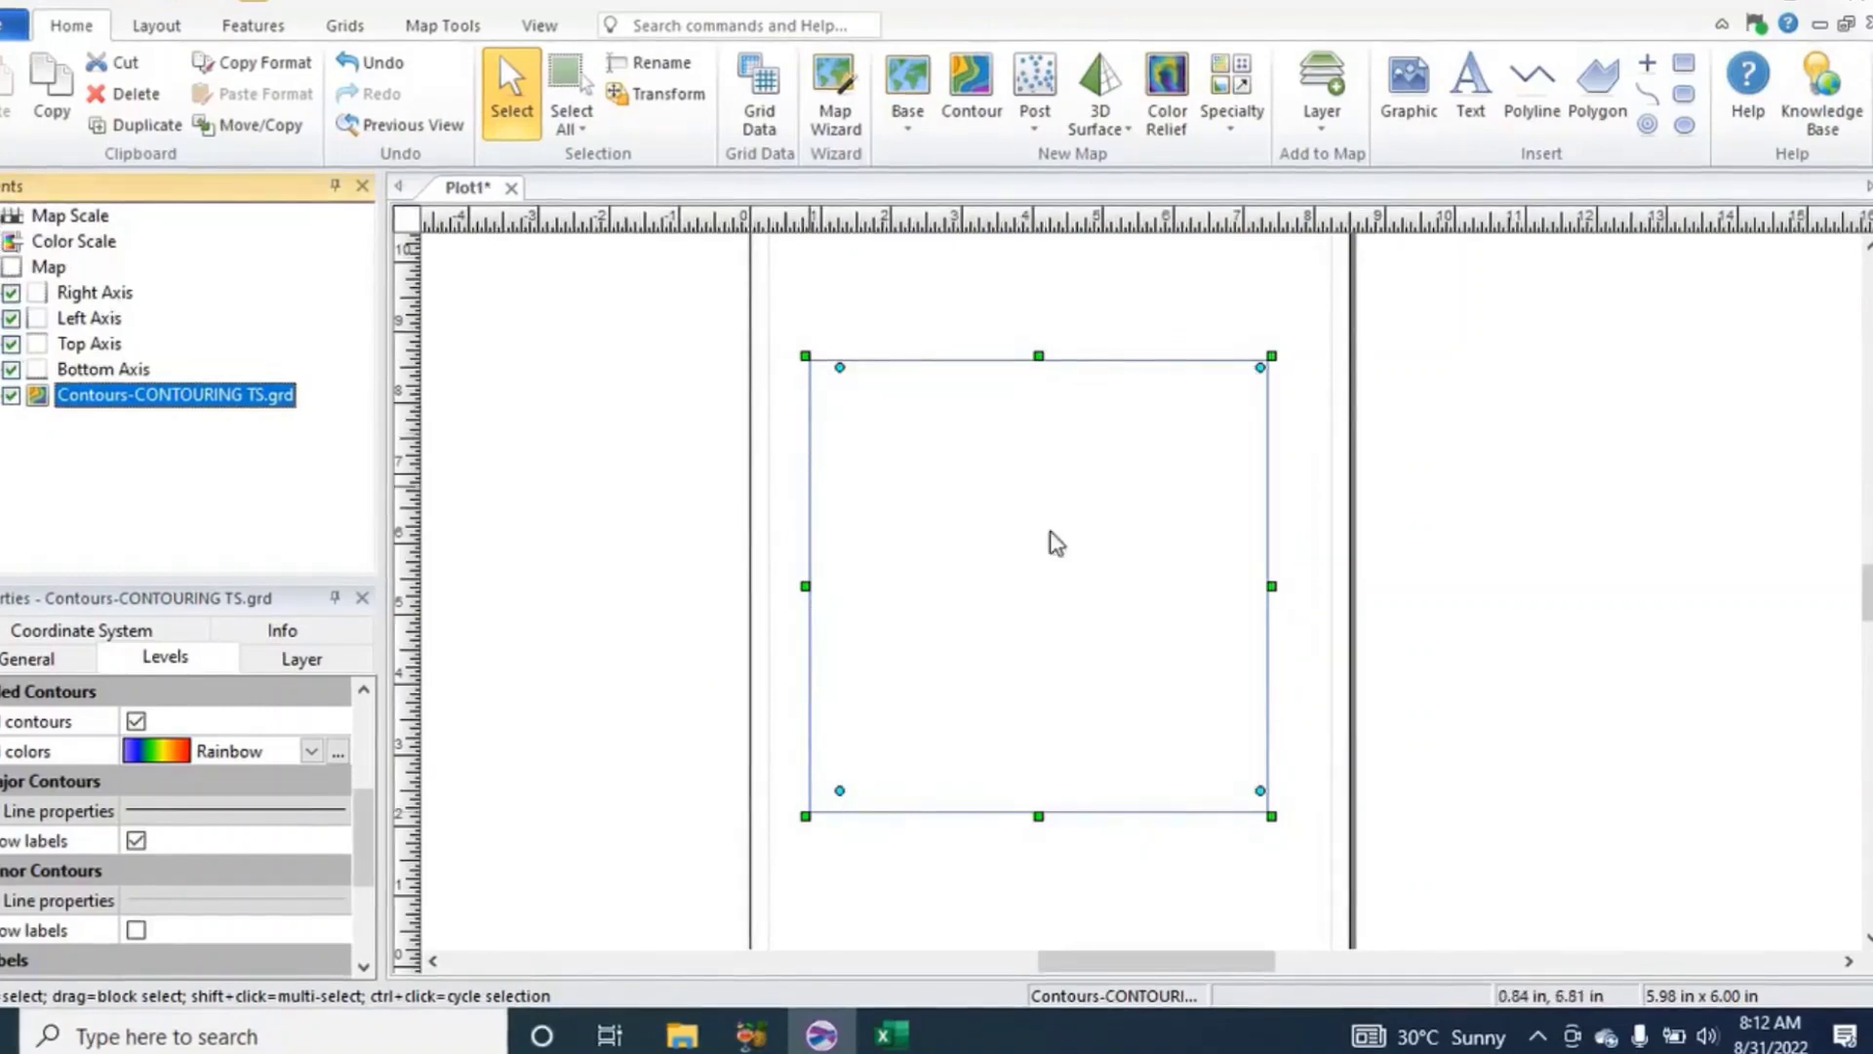
{"action": "left_click", "coordinate": [1493, 386]}
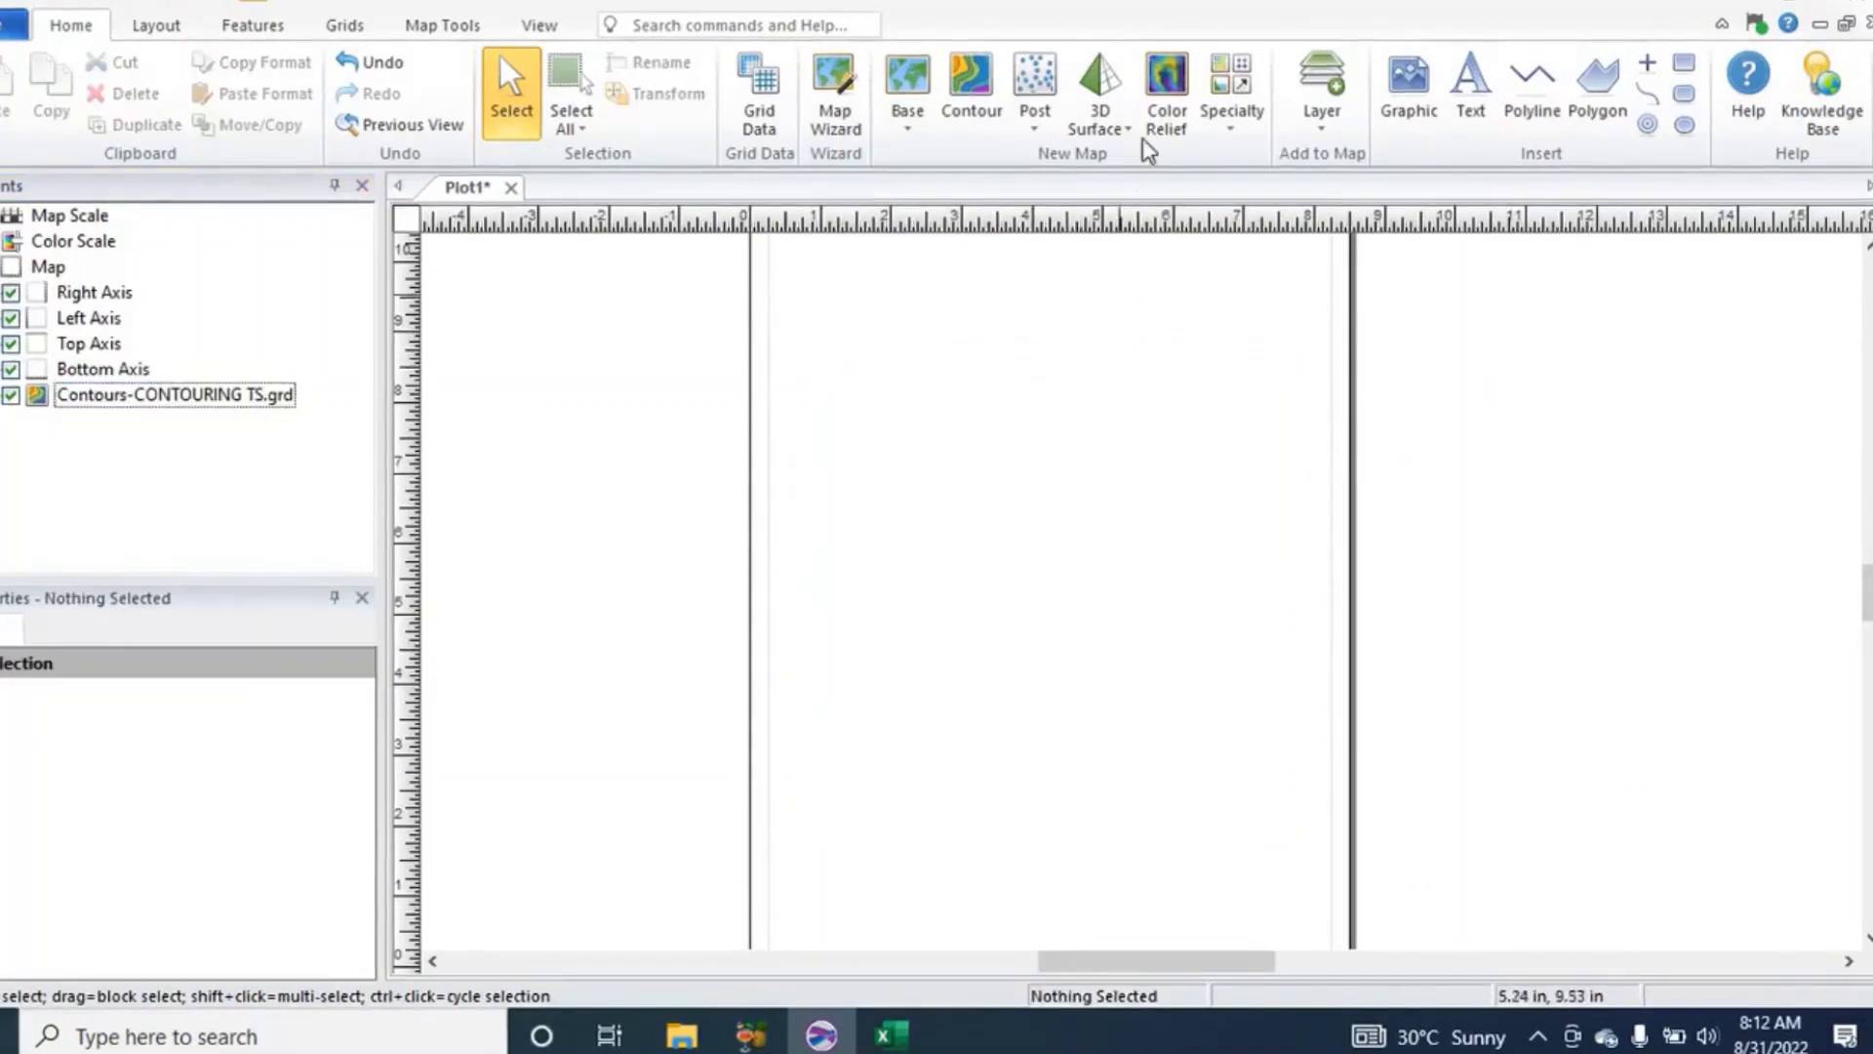
Create a 3D surface map from CONTOURING TS.grd.
{"action": "left_click", "coordinate": [1104, 75]}
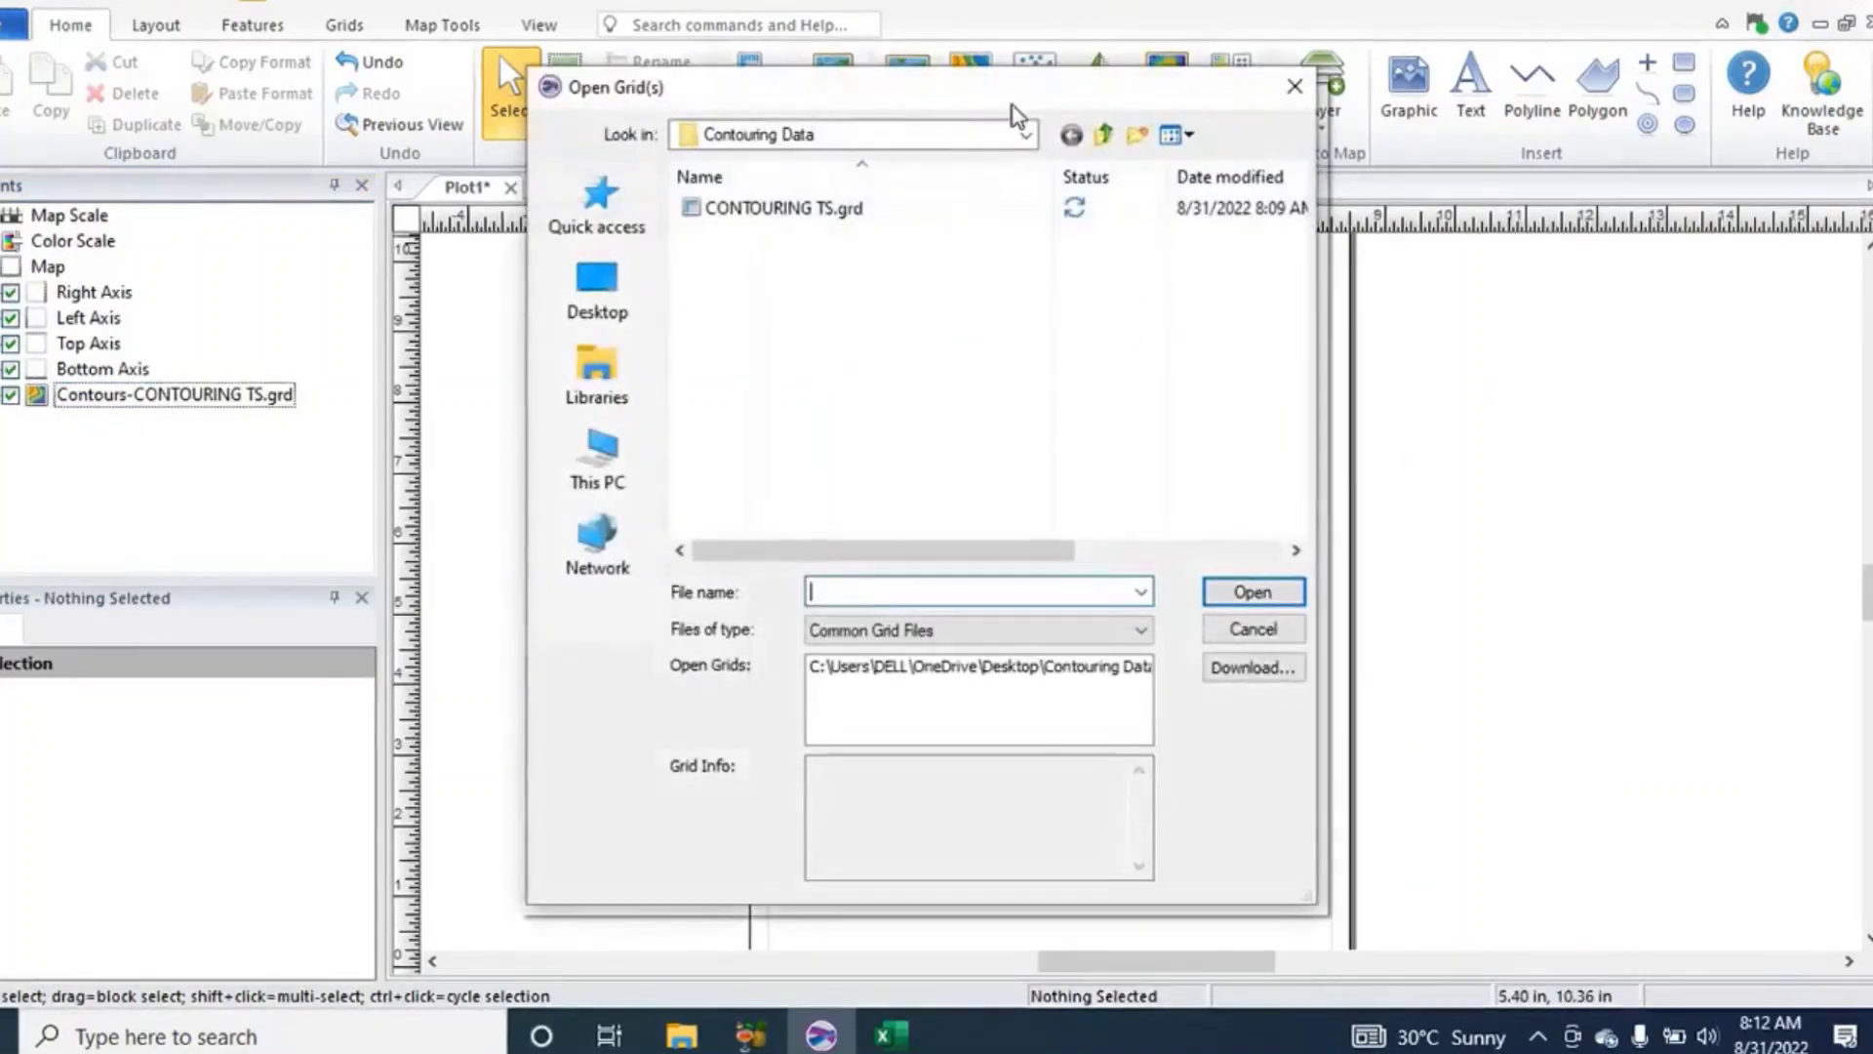
{"action": "left_click", "coordinate": [802, 208]}
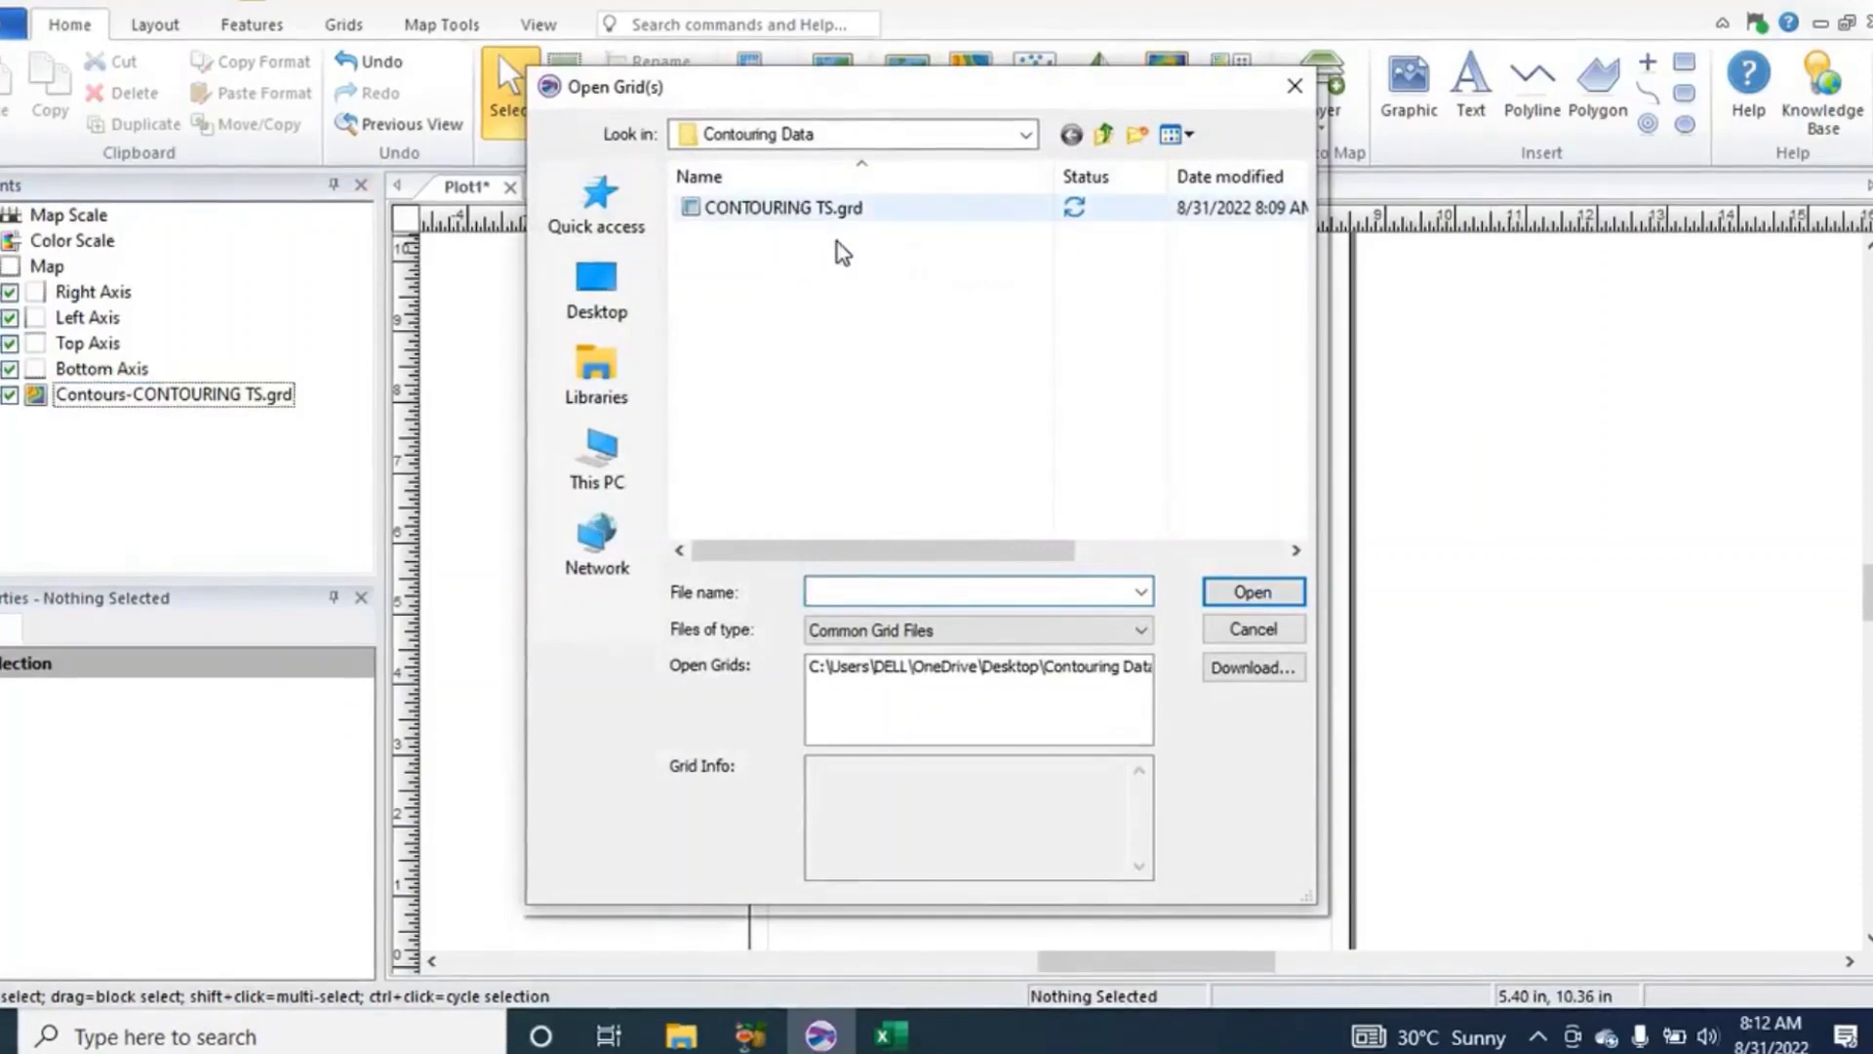
{"action": "left_click", "coordinate": [1238, 593]}
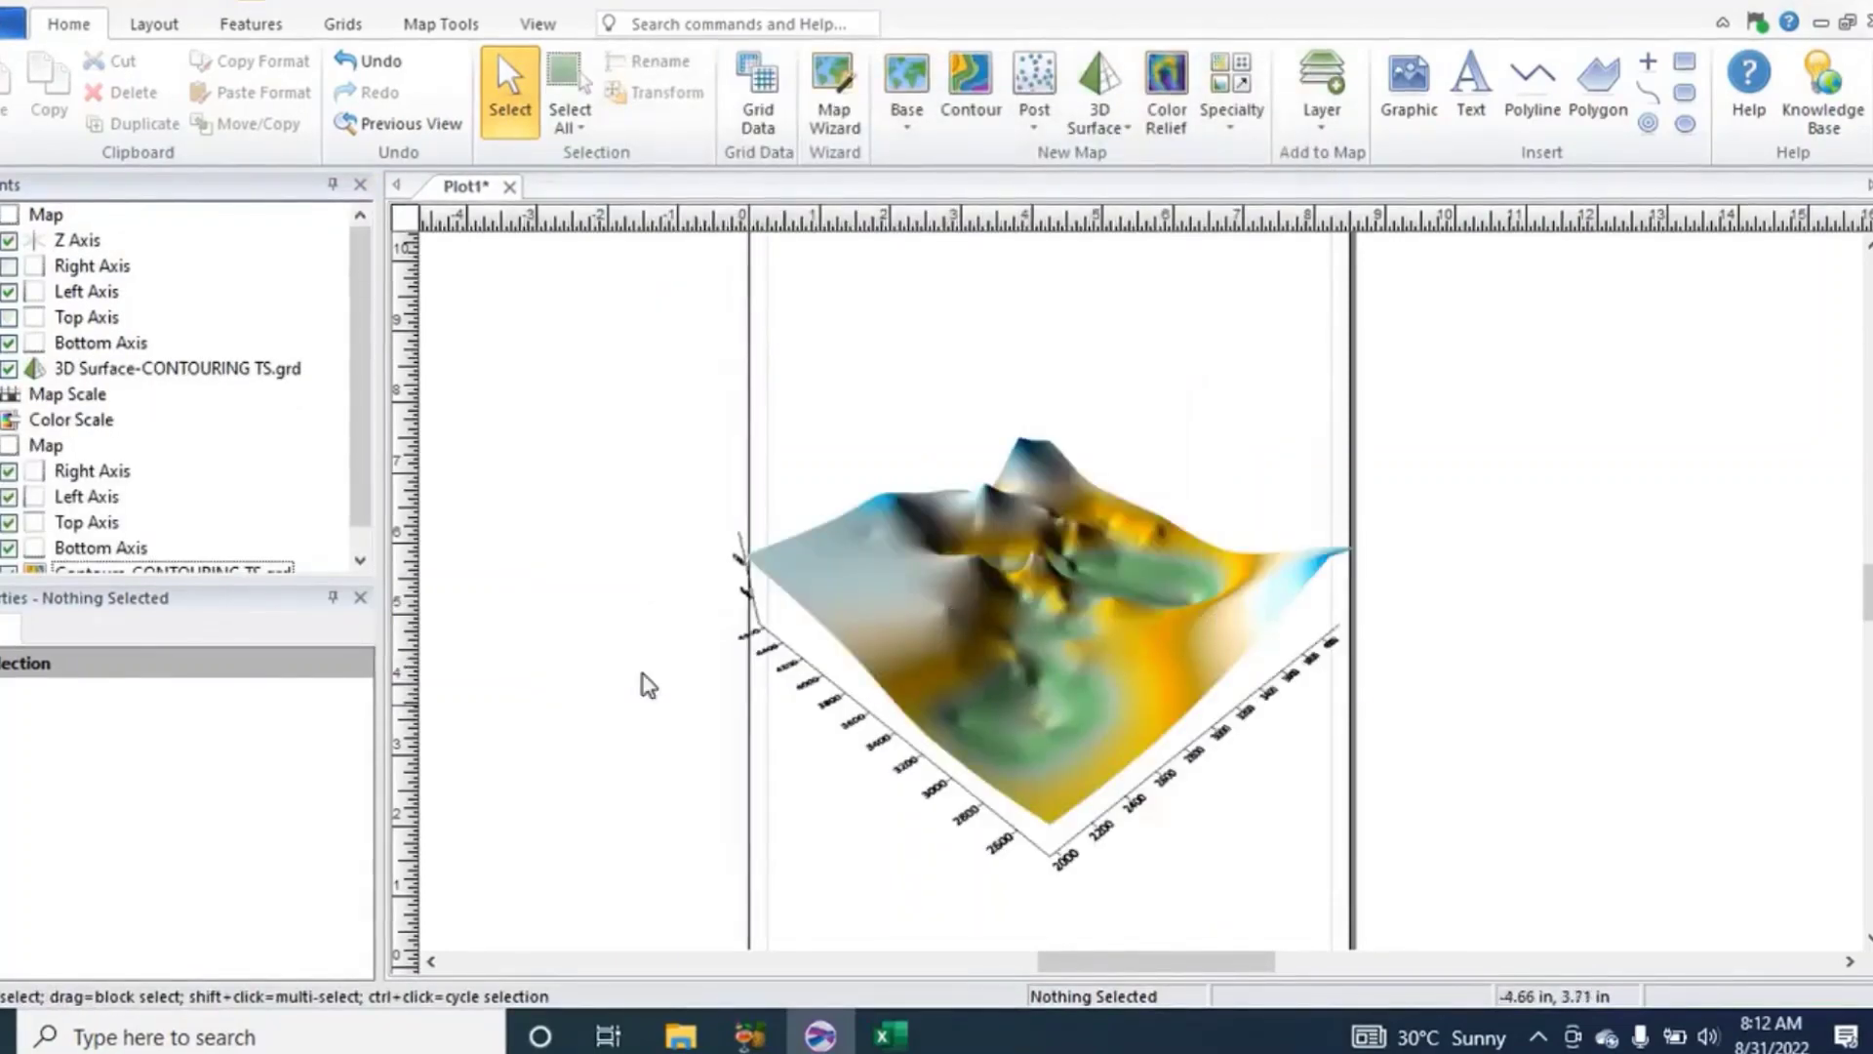
Colour the 3D surface with the Rainbow scheme, adding a colour scale and solid base.
{"action": "left_click", "coordinate": [895, 625]}
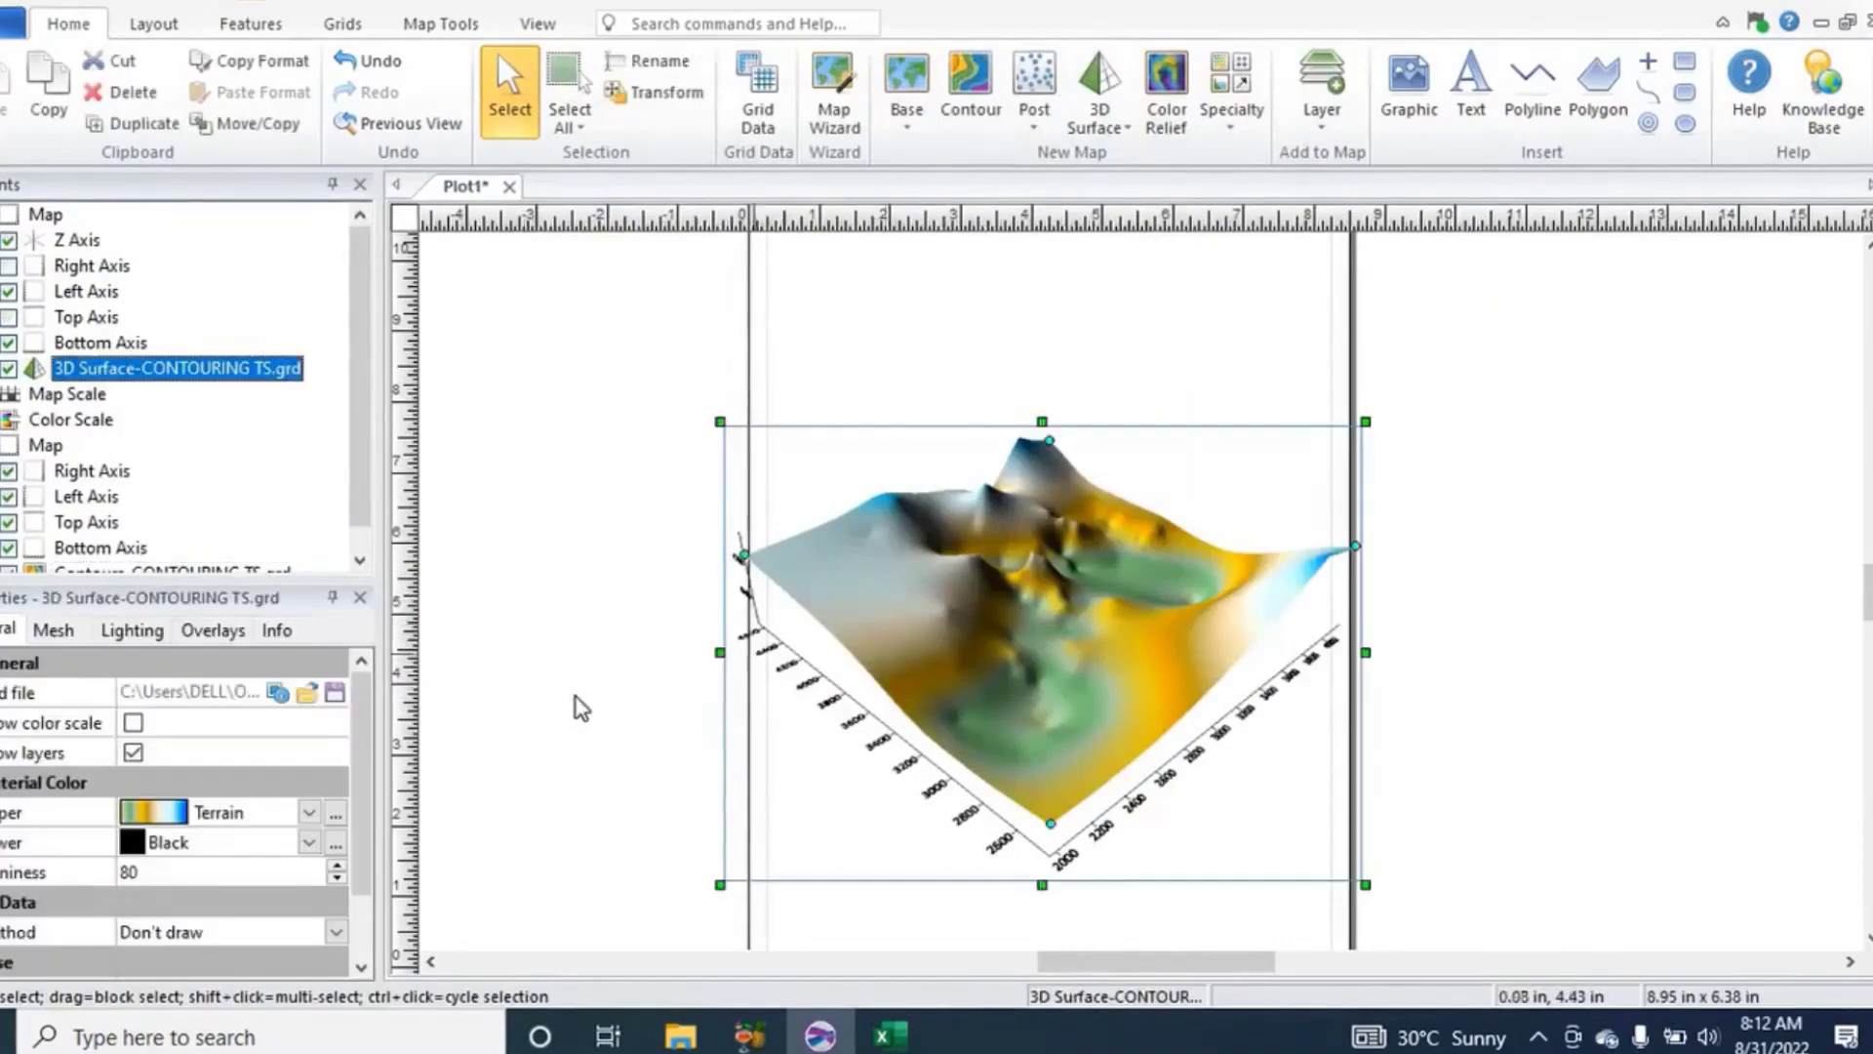
{"action": "left_click", "coordinate": [309, 813]}
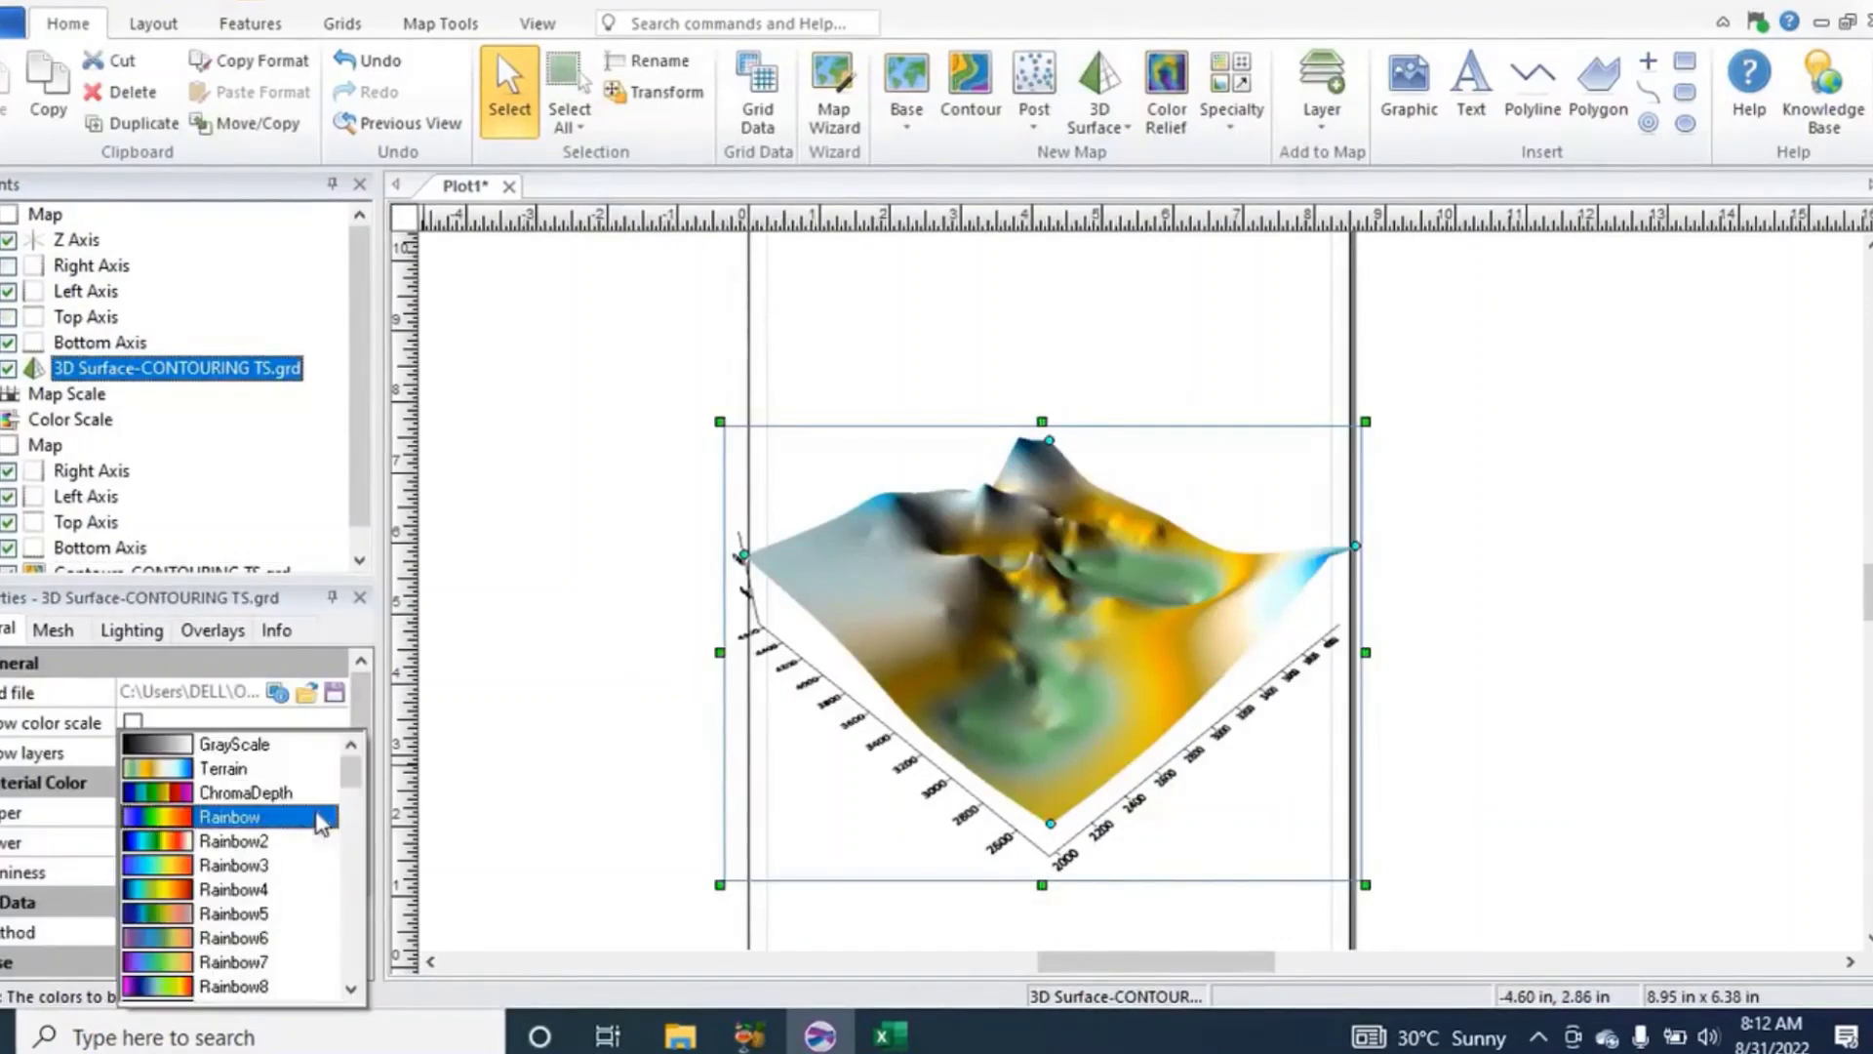
{"action": "left_click", "coordinate": [230, 817]}
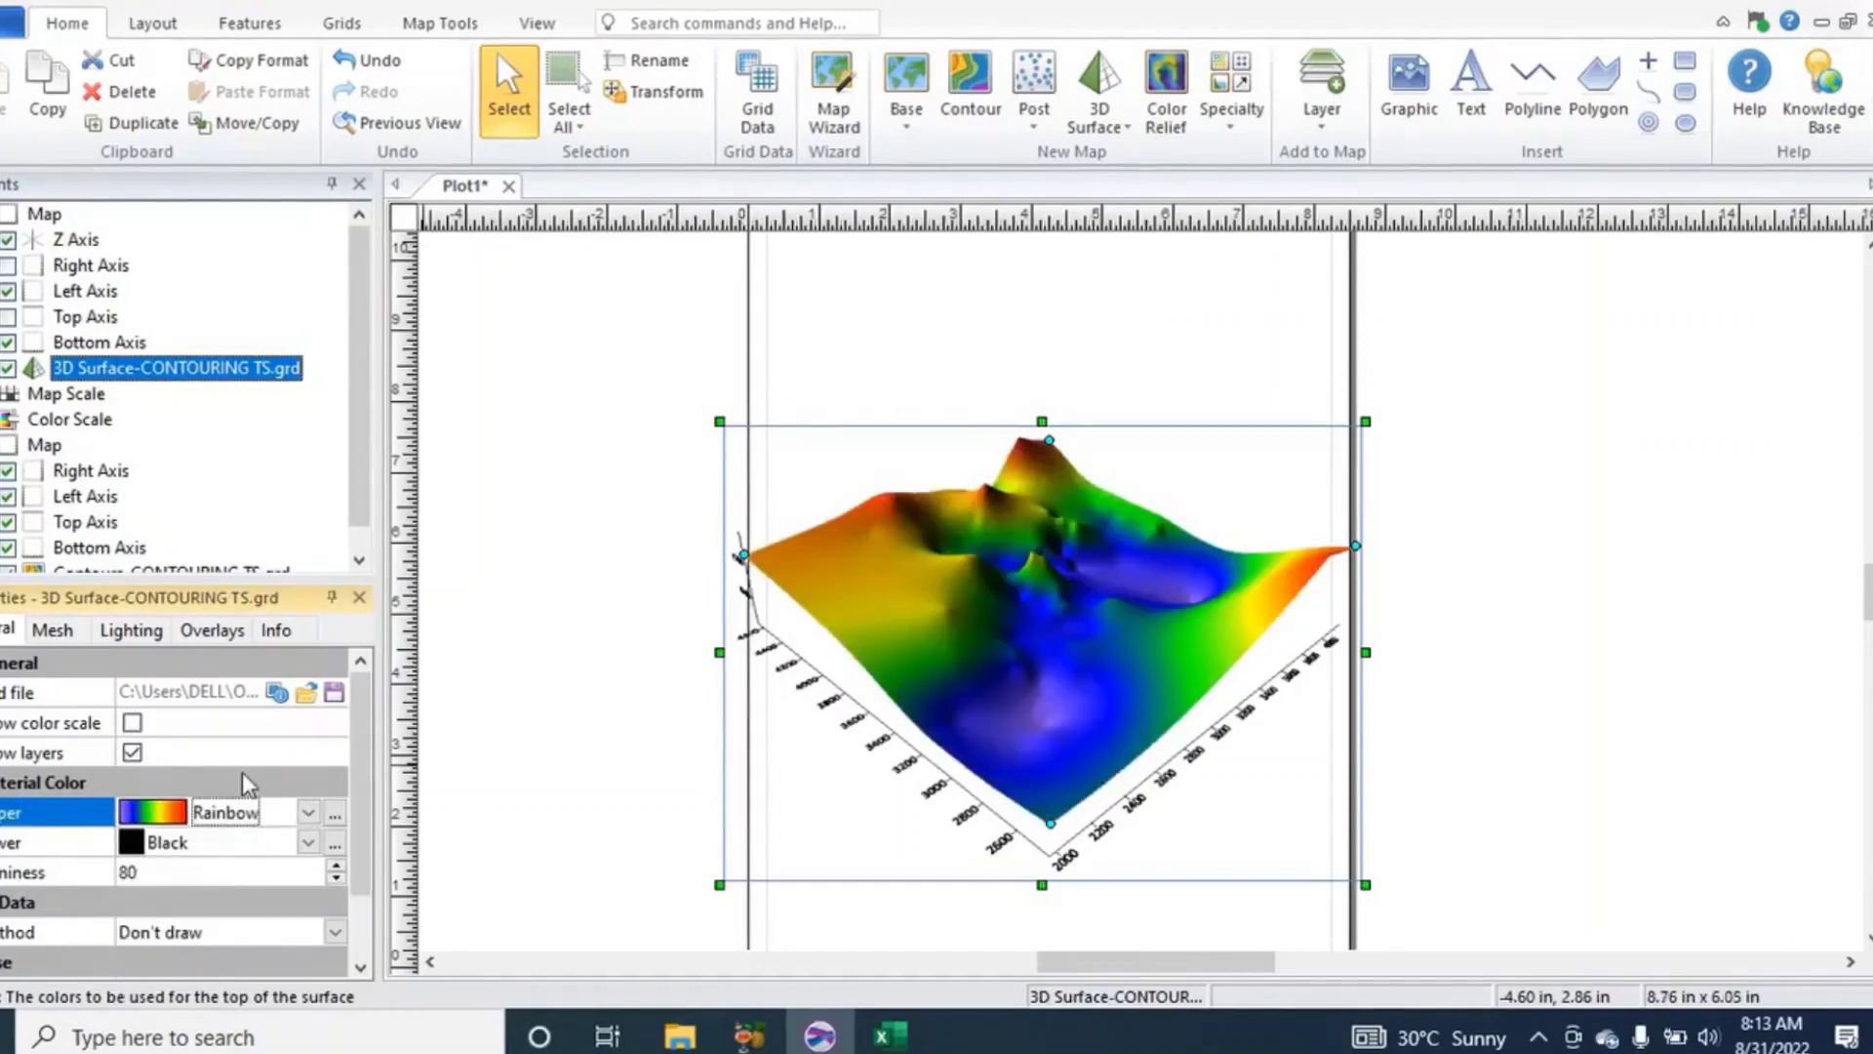
{"action": "left_click", "coordinate": [132, 723]}
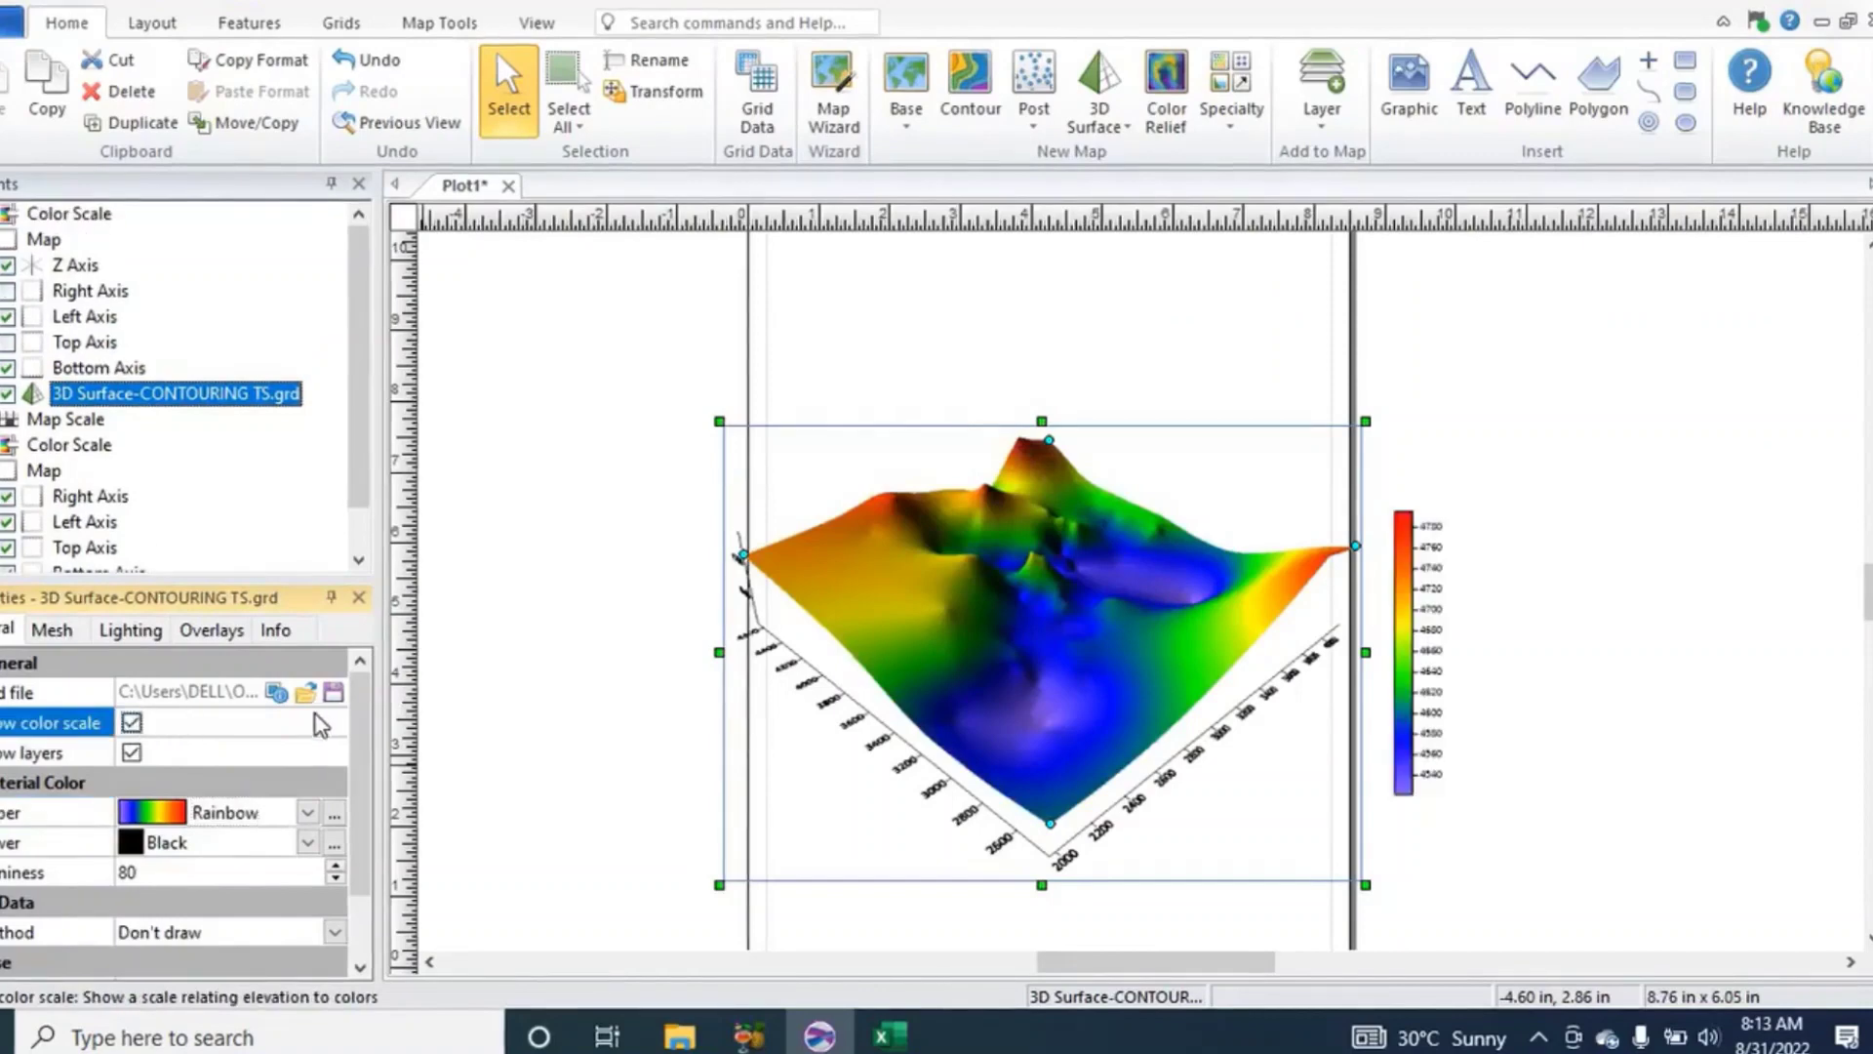
{"action": "scroll", "coordinate": [276, 816], "scroll_direction": "down", "scroll_amount": 3}
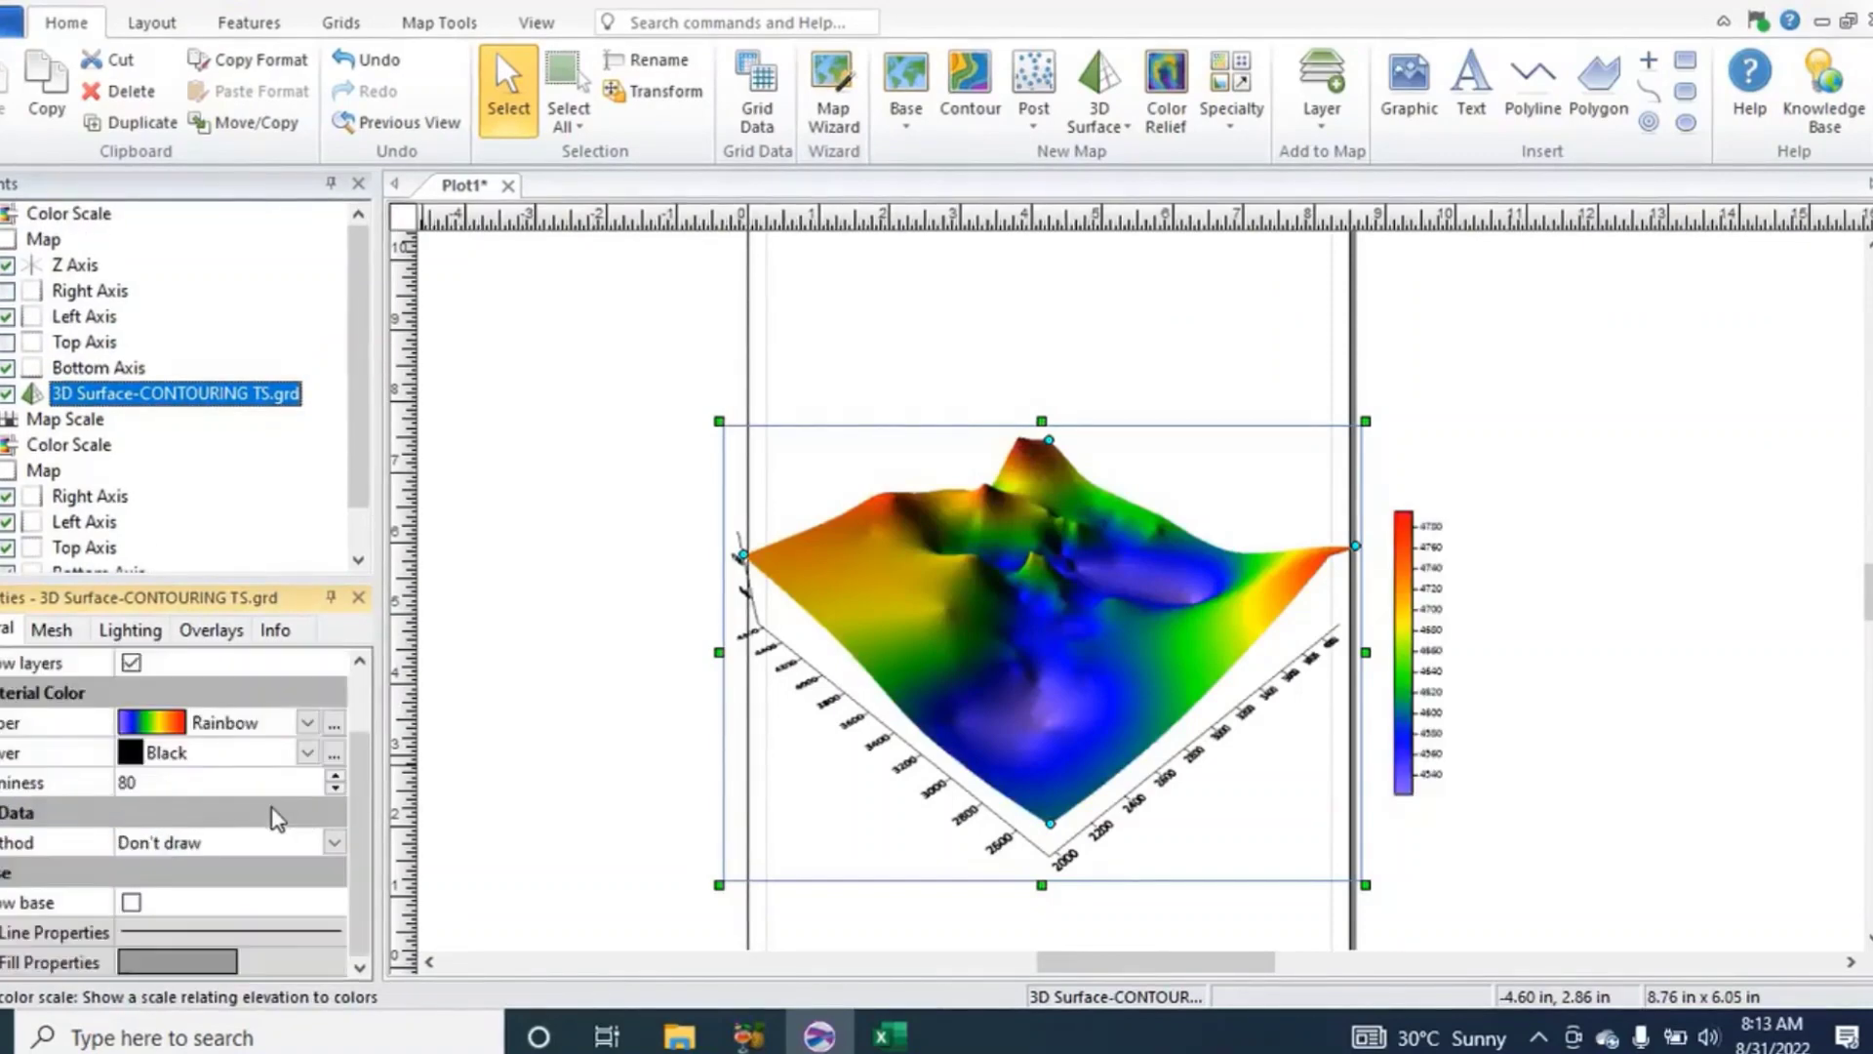
{"action": "left_click", "coordinate": [131, 903]}
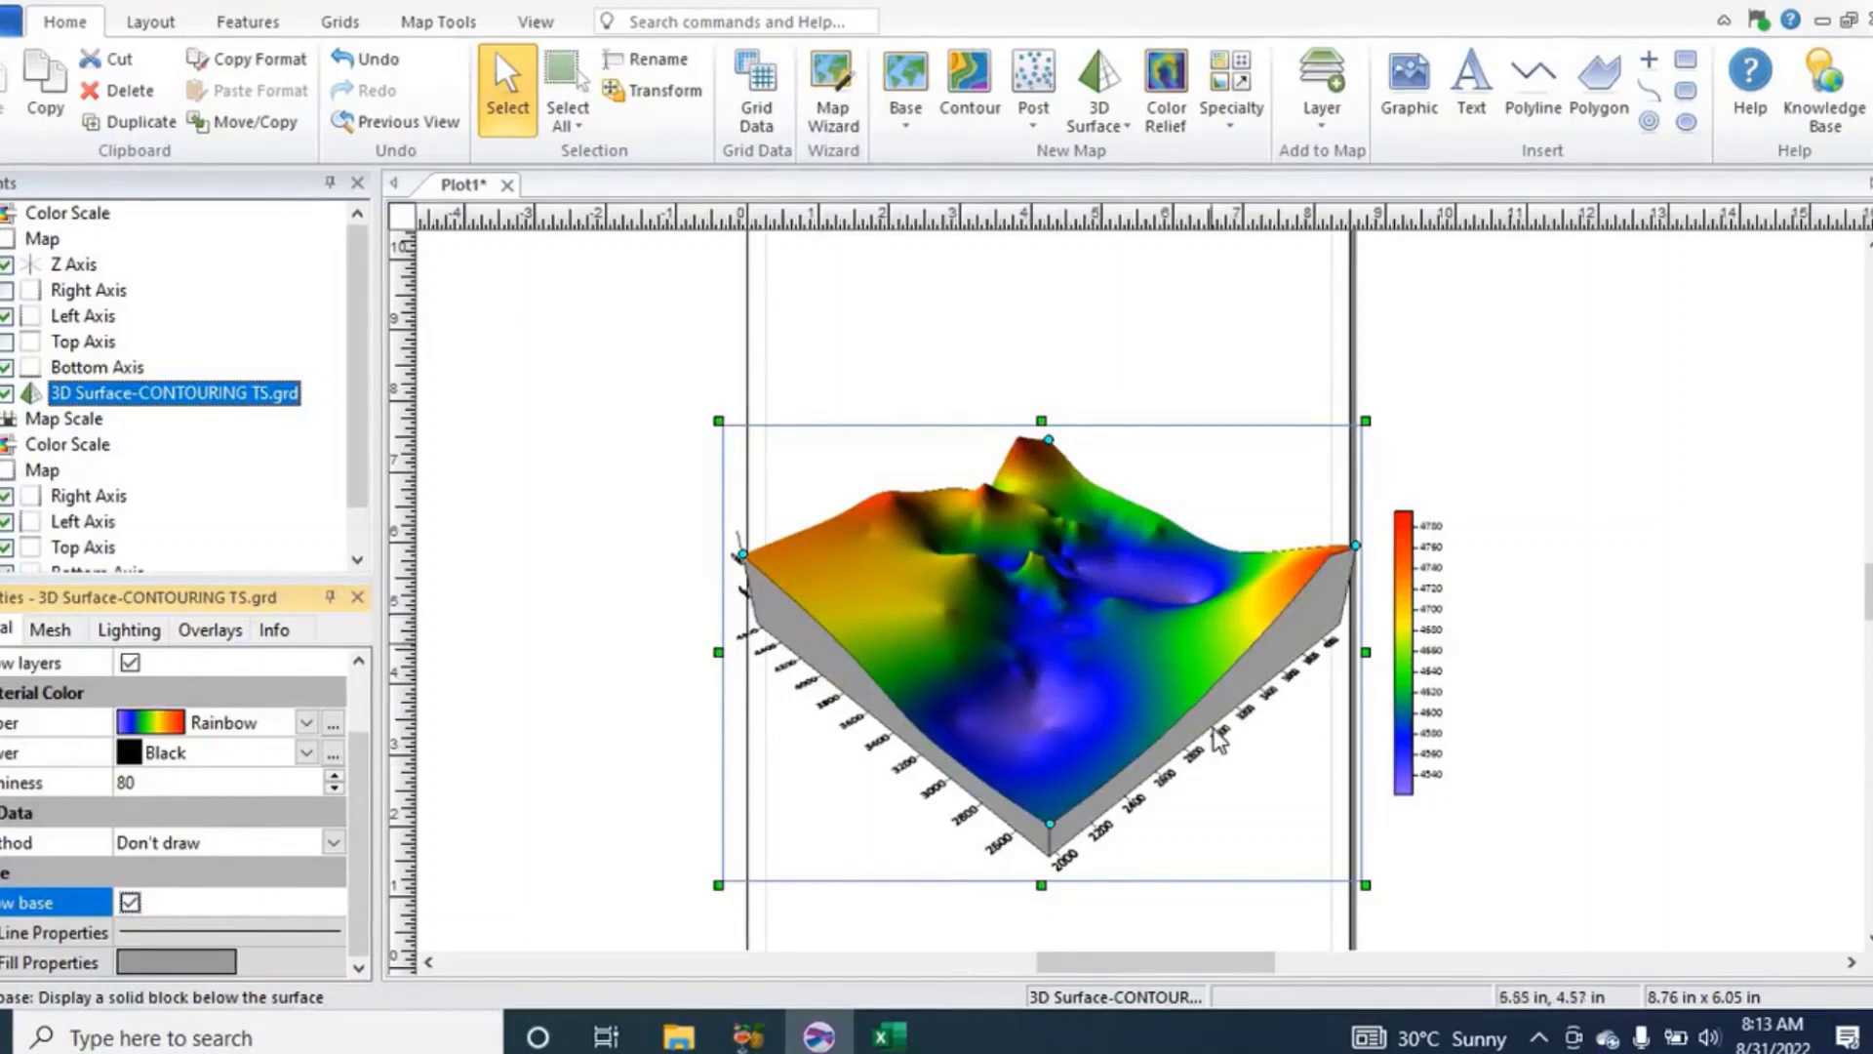
Hide the 3D surface and its colour scale to restore the contour map view.
{"action": "scroll", "coordinate": [966, 639], "scroll_direction": "down", "scroll_amount": 1}
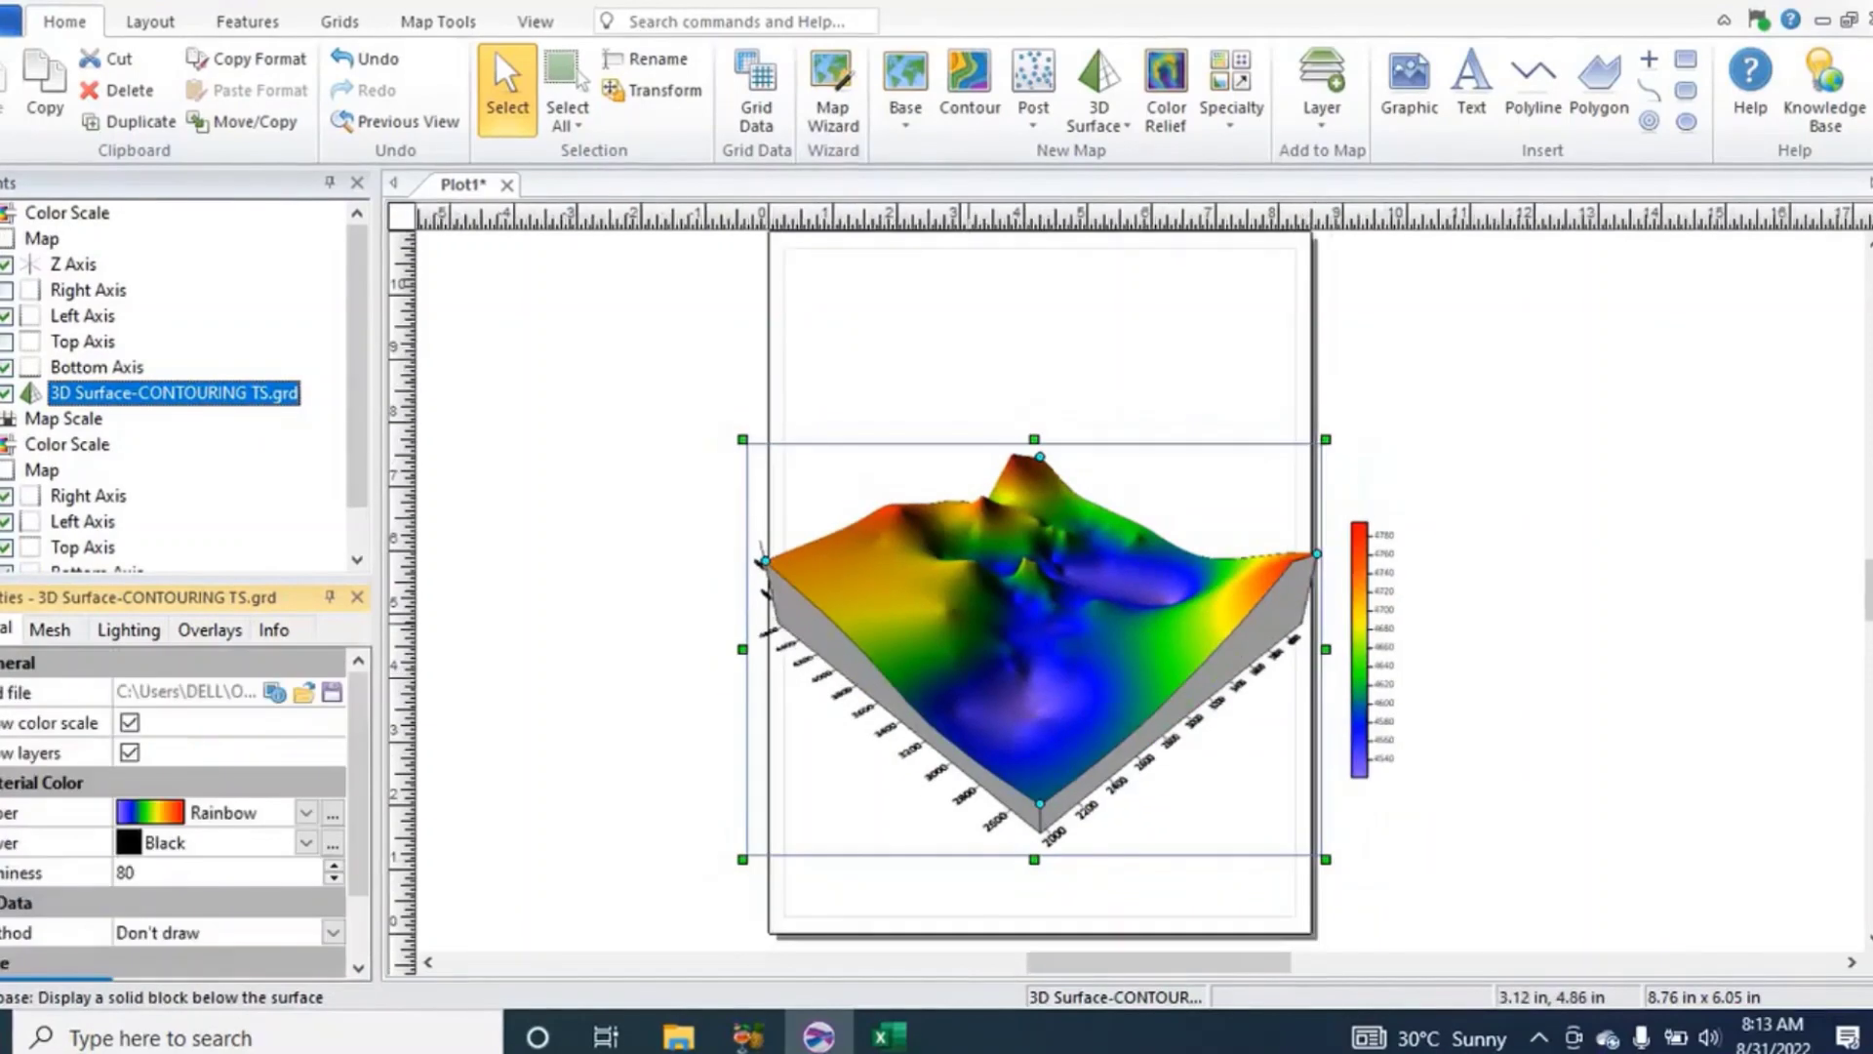
{"action": "left_click", "coordinate": [3, 212]}
{"action": "left_click", "coordinate": [7, 394]}
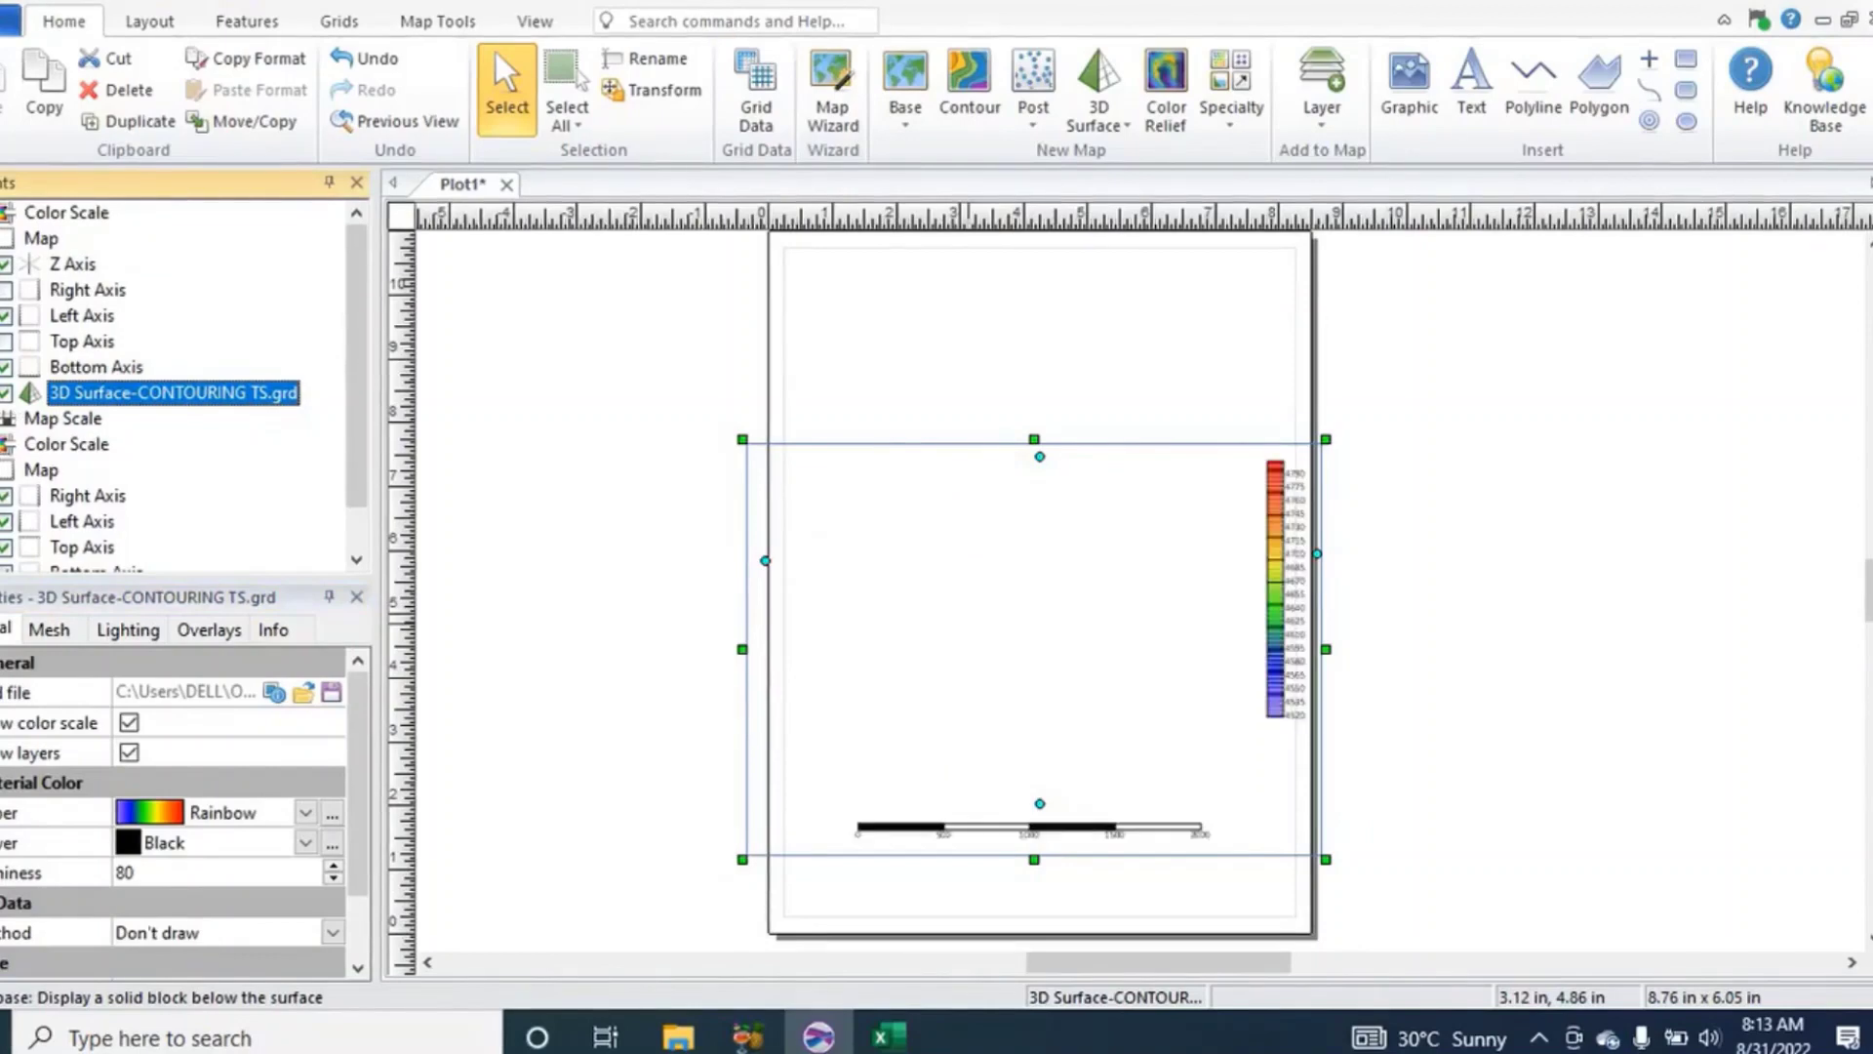
{"action": "left_click", "coordinate": [1498, 584]}
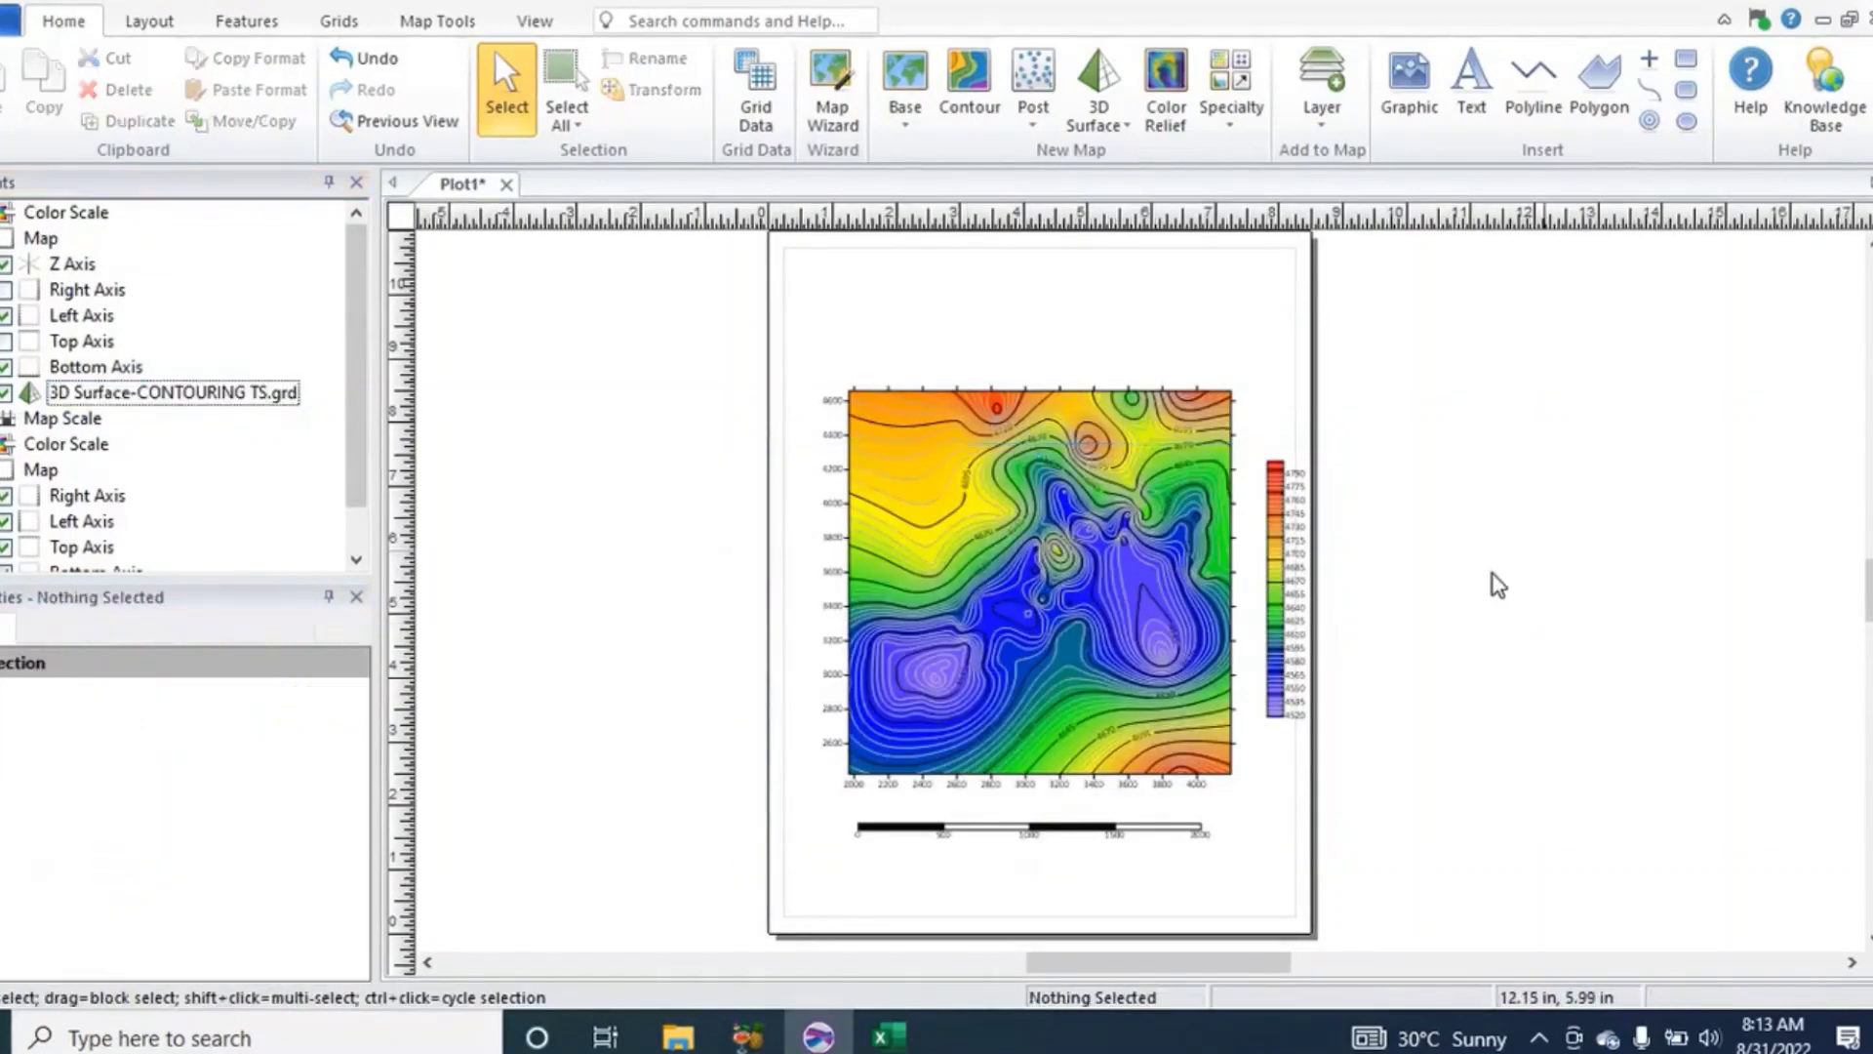
Set the contour map's interval to 10 and reset its levels to redraw sparser lines.
{"action": "scroll", "coordinate": [1069, 646], "scroll_direction": "up", "scroll_amount": 2}
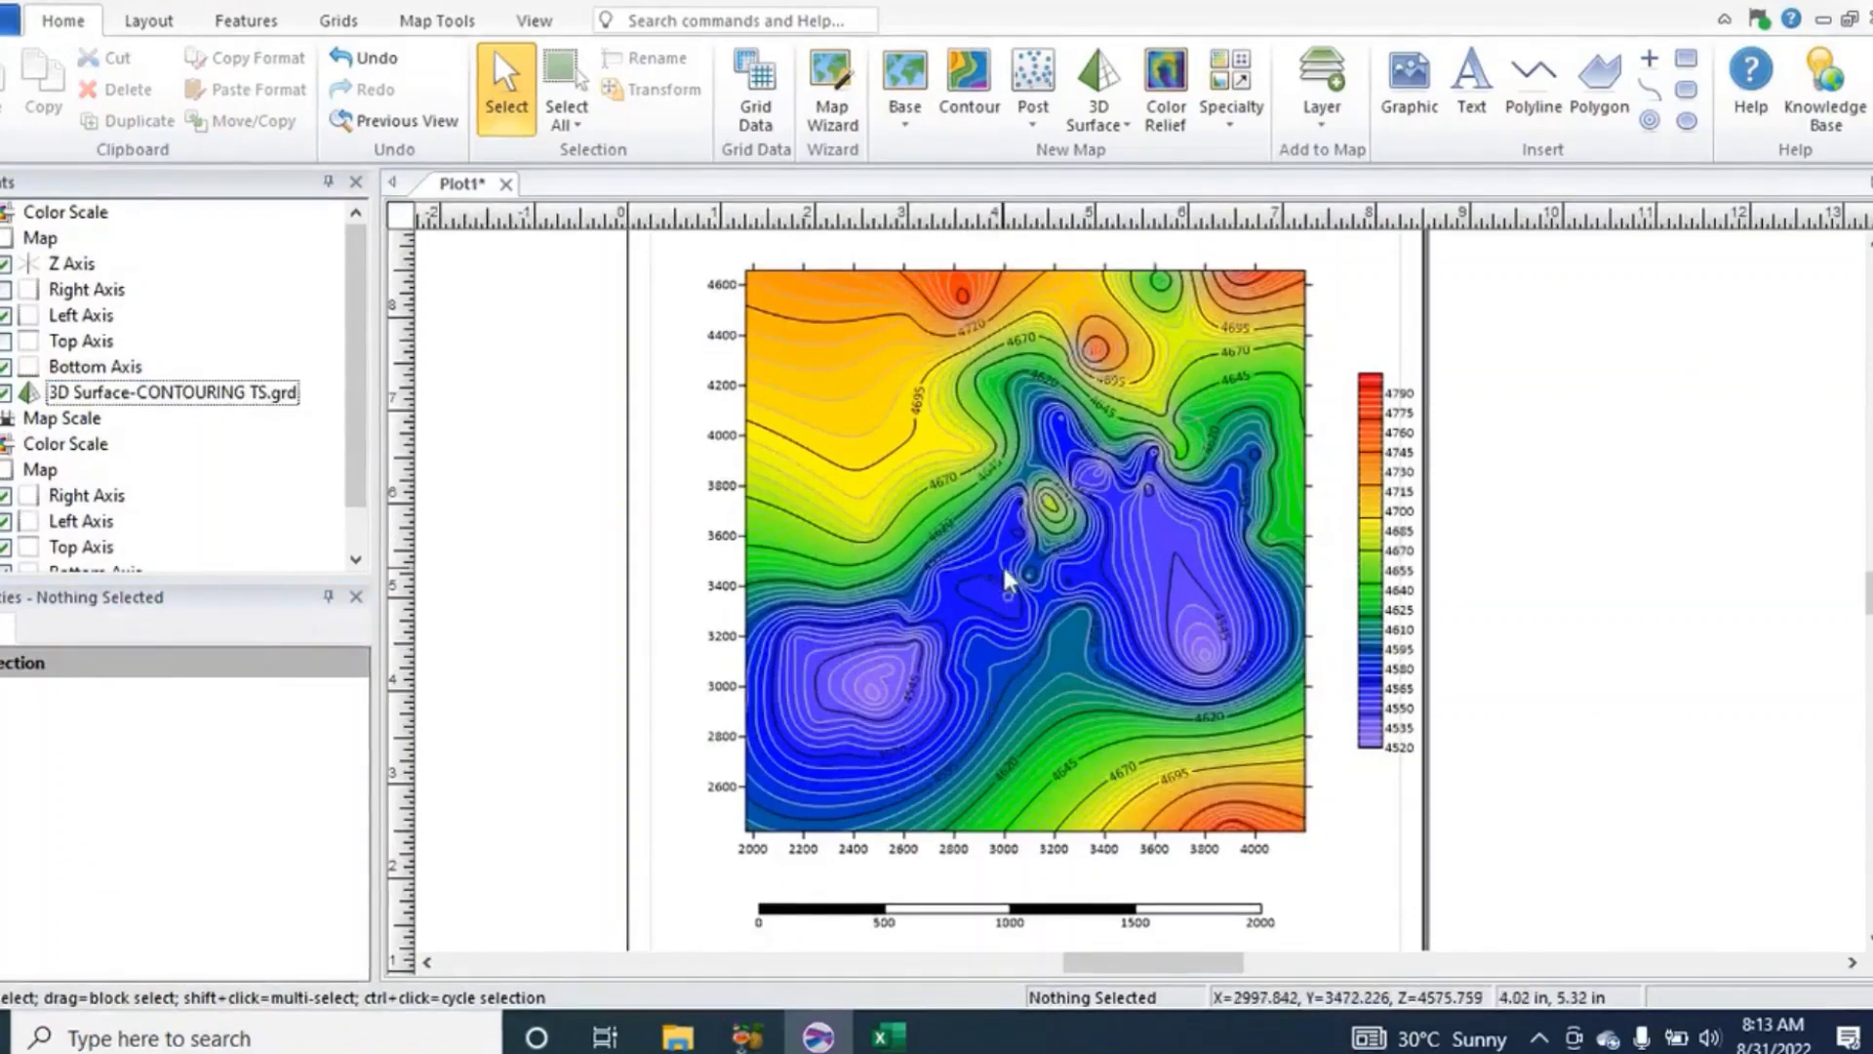
{"action": "left_click", "coordinate": [1045, 648]}
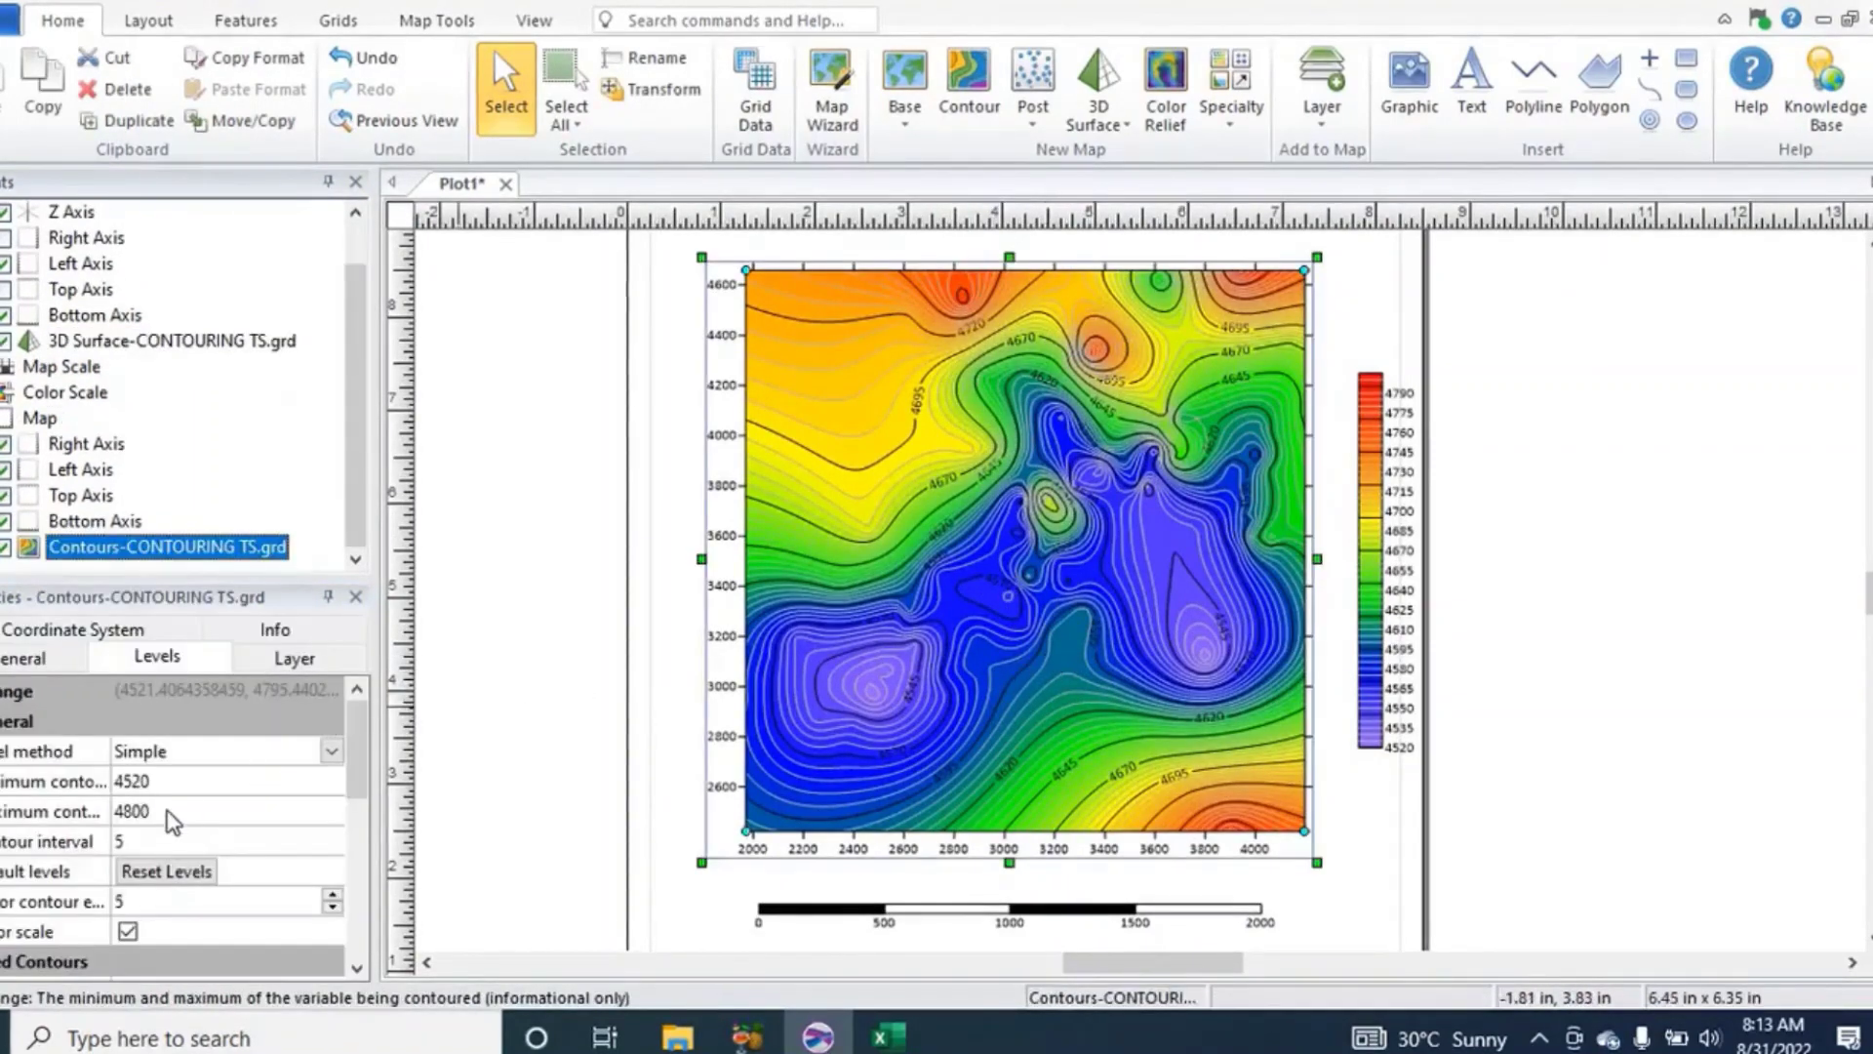
{"action": "left_click", "coordinate": [156, 841]}
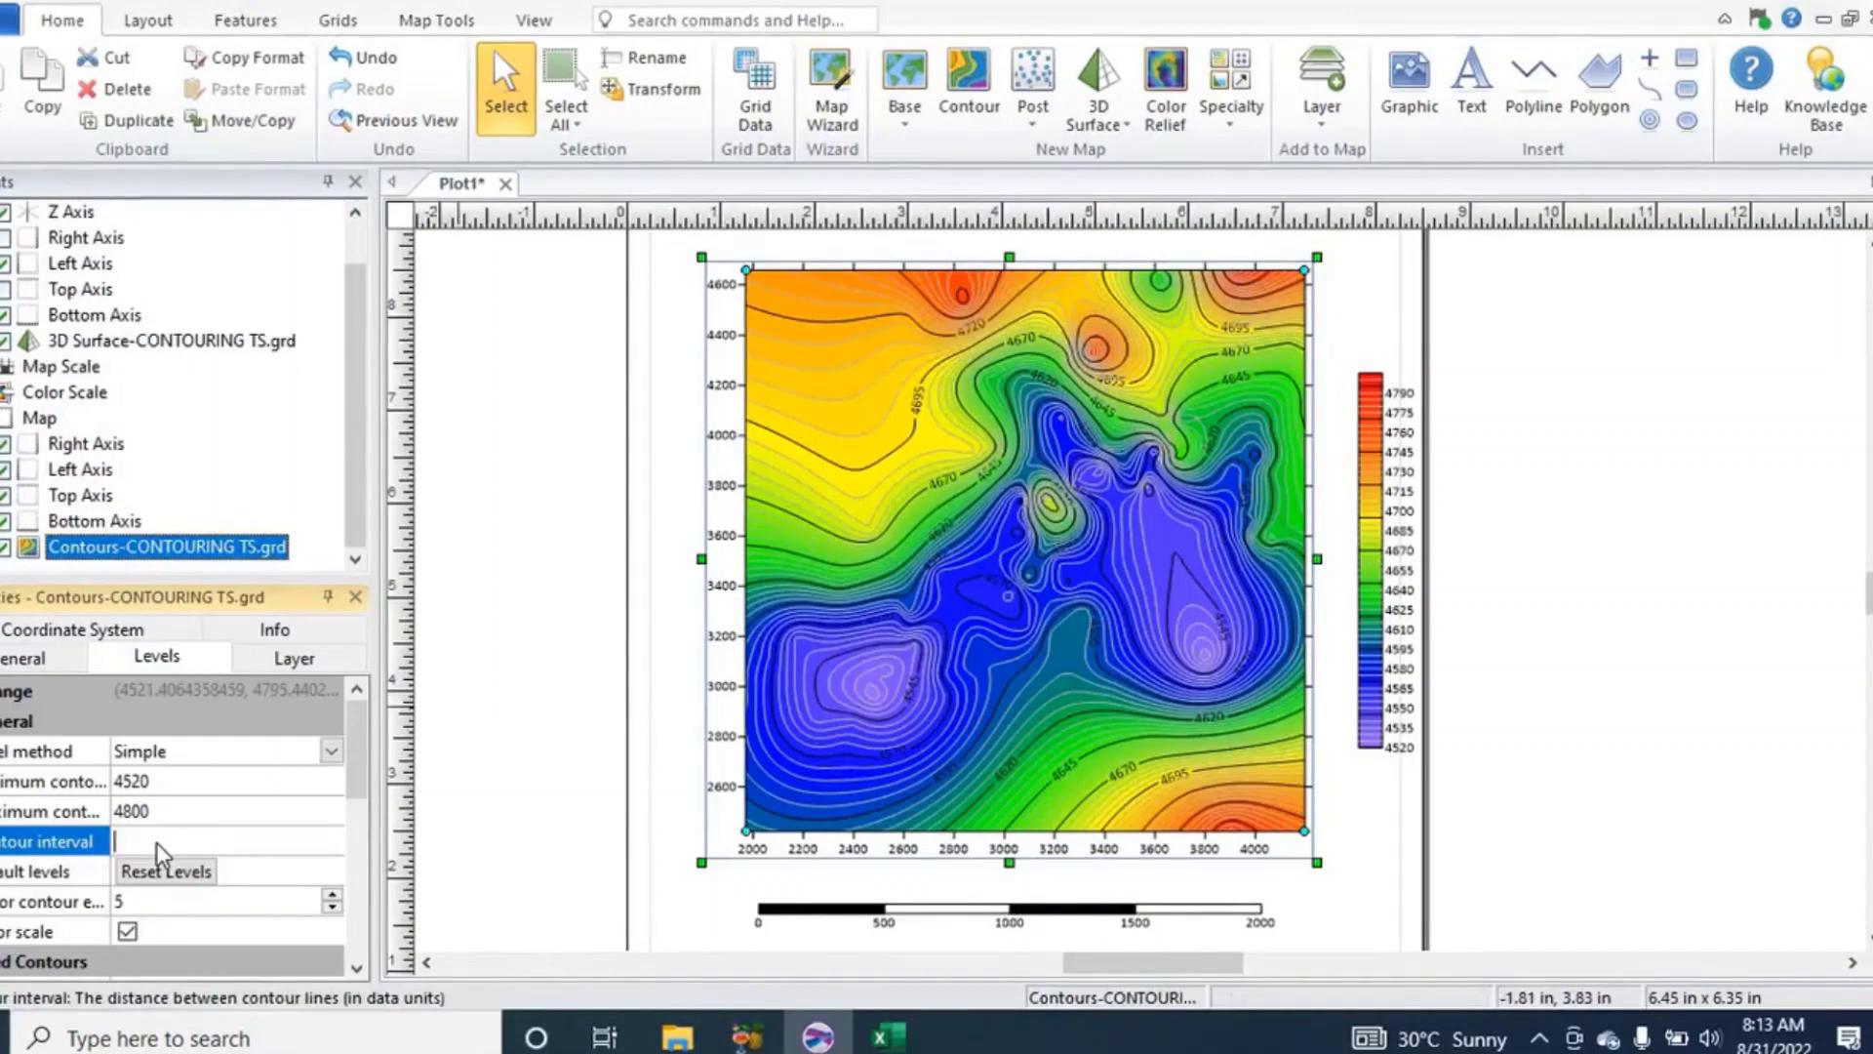
{"action": "key", "text": "BackSpace"}
{"action": "type", "text": "10"}
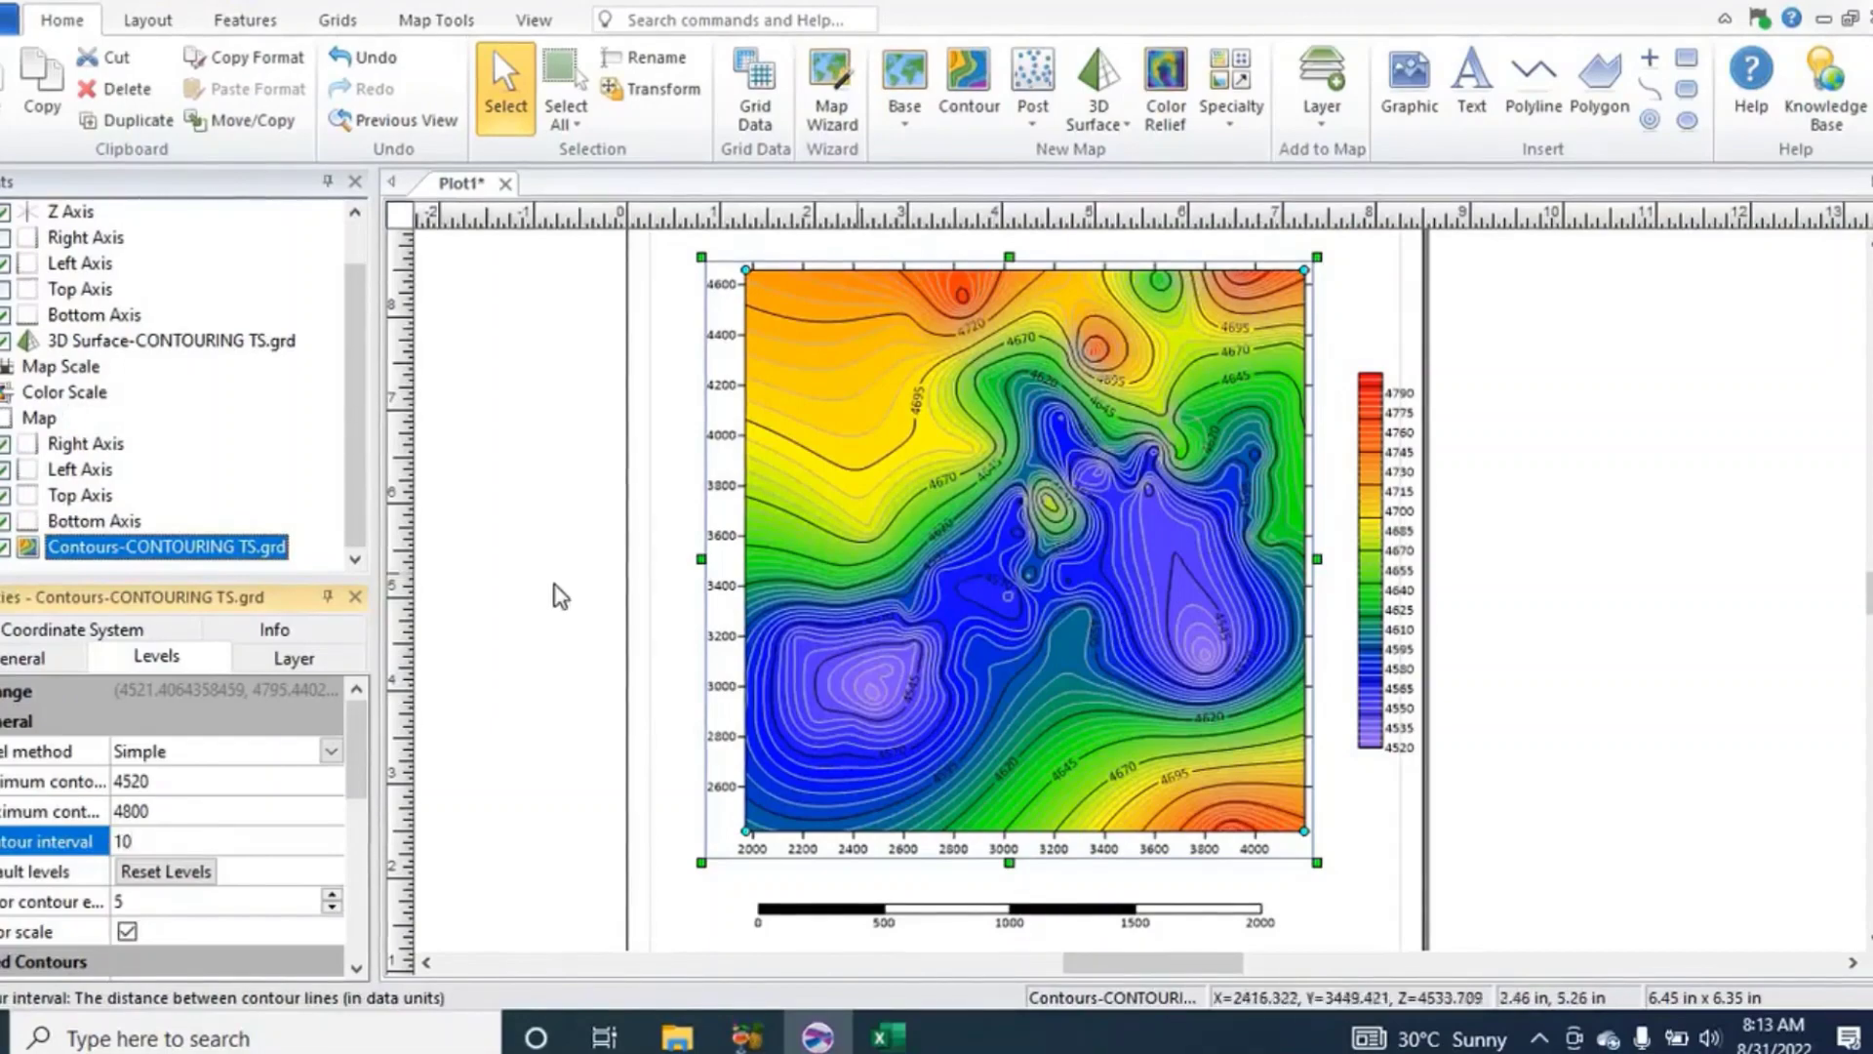
{"action": "left_click", "coordinate": [512, 592]}
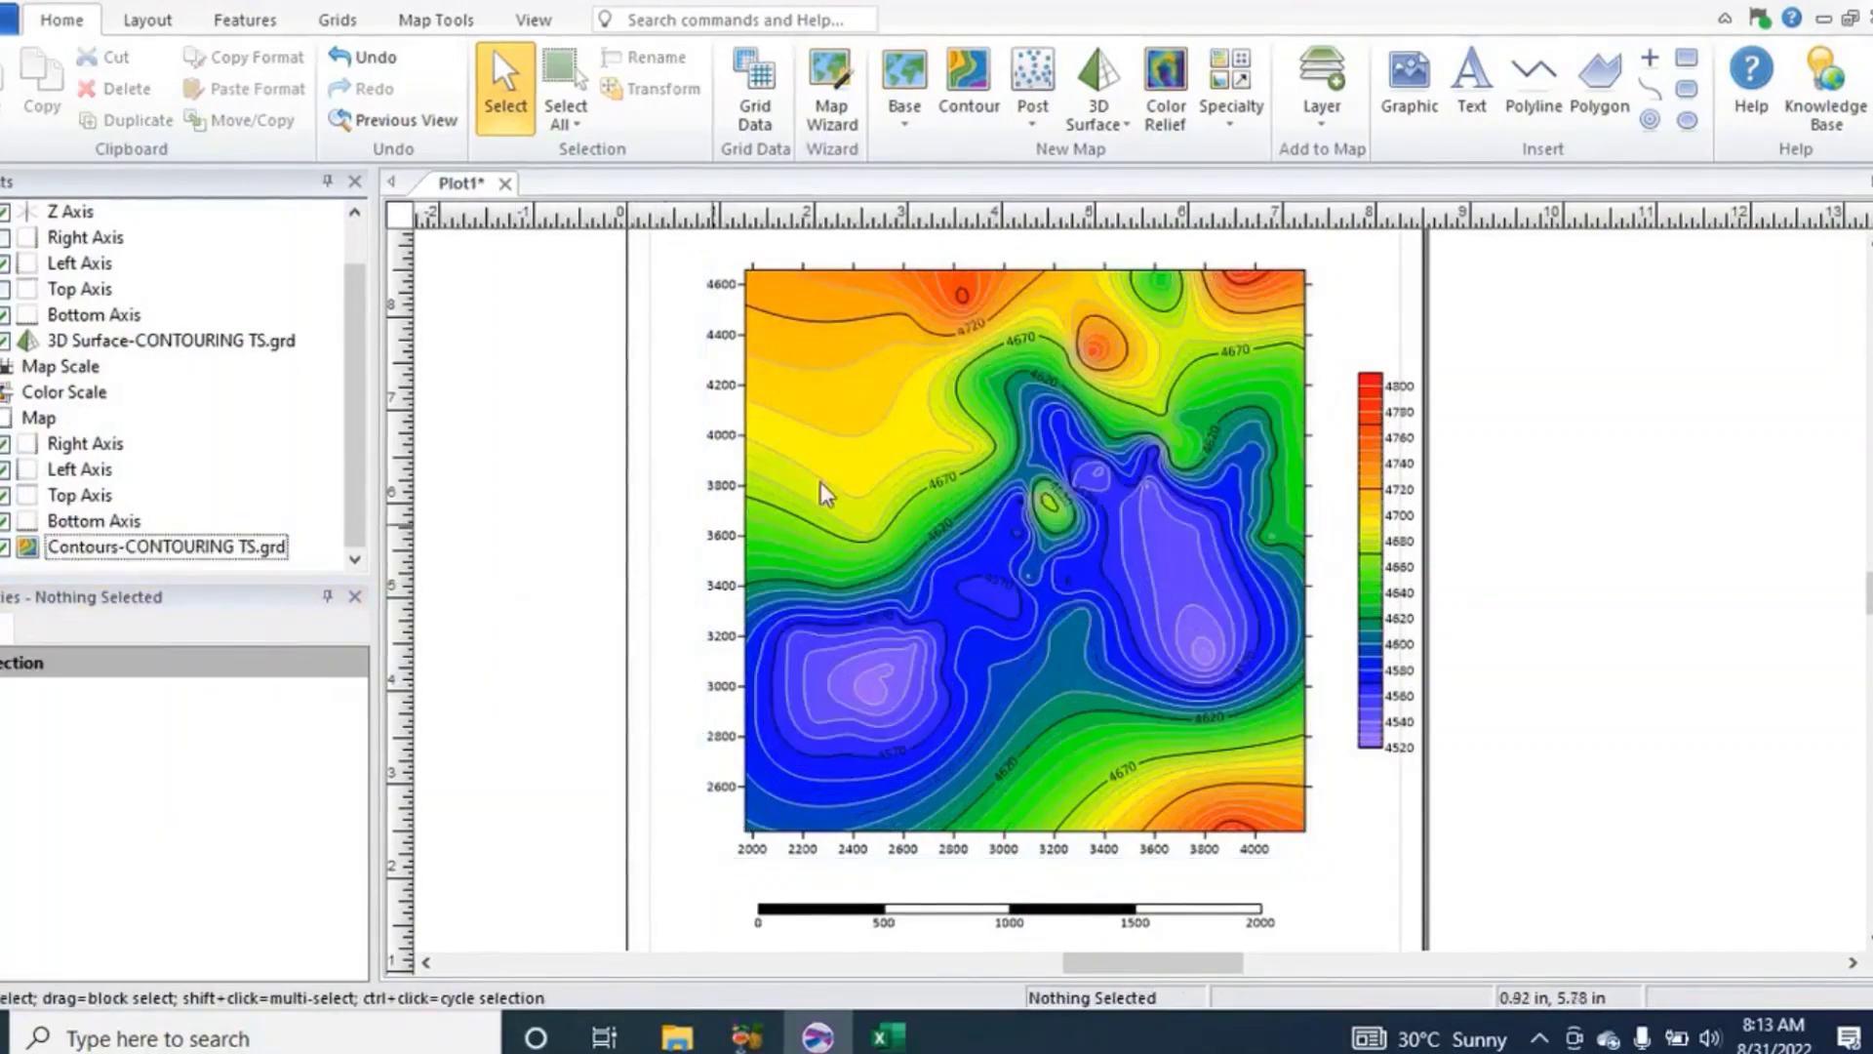
{"action": "left_click", "coordinate": [986, 483]}
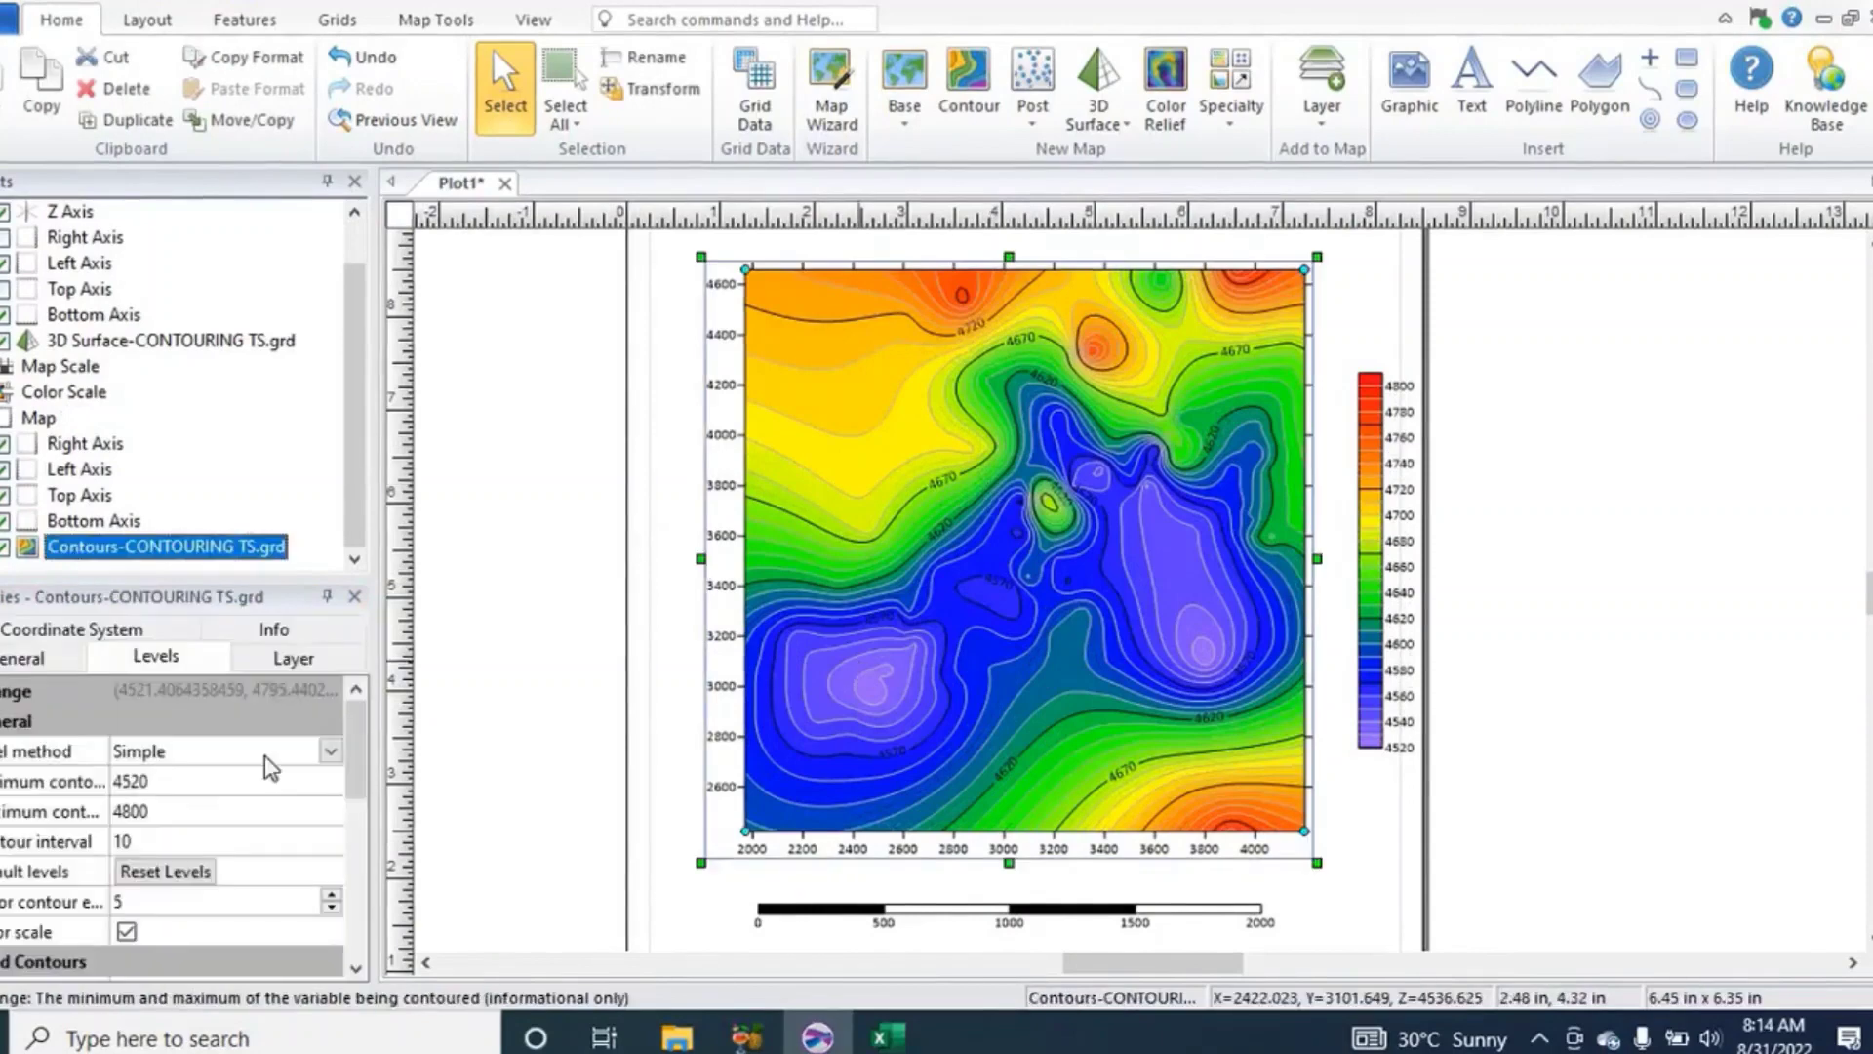
{"action": "left_click", "coordinate": [177, 866]}
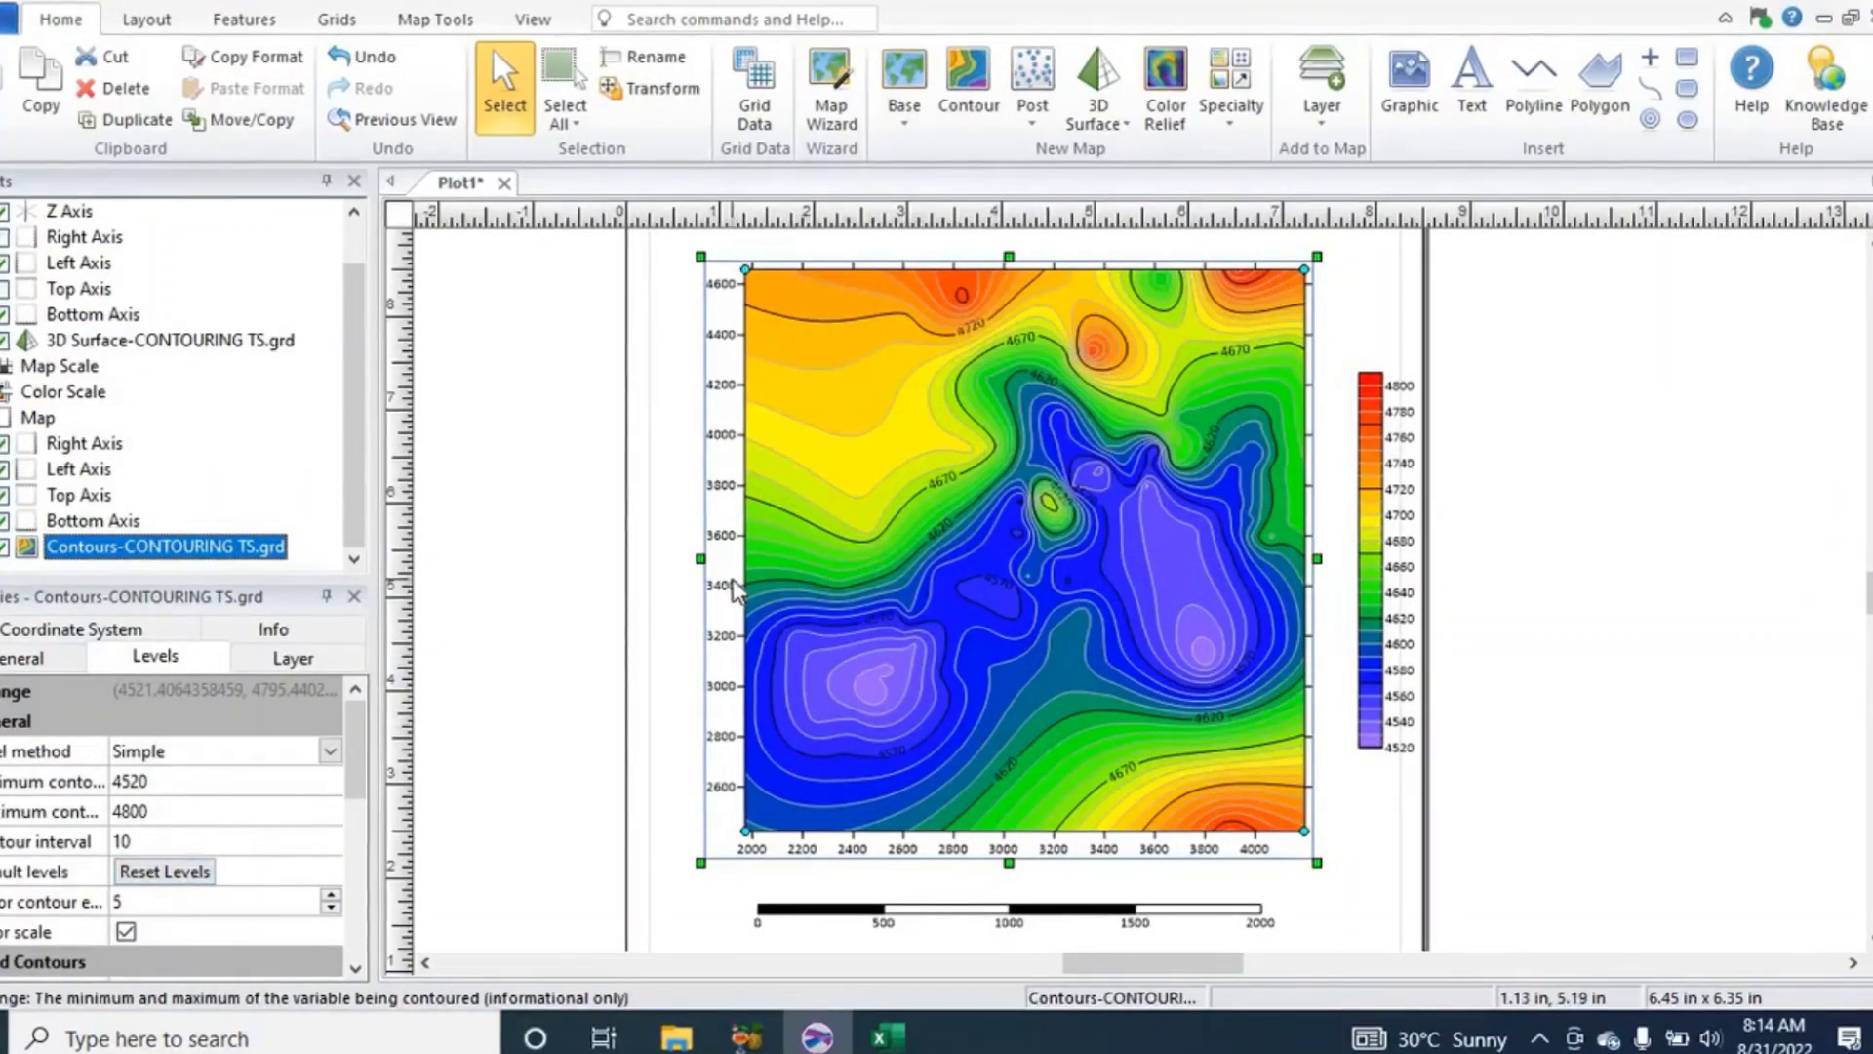
Post the CONTOURING TS.xls sample locations as crosses, then zoom in and out to check them.
{"action": "key", "text": "Escape"}
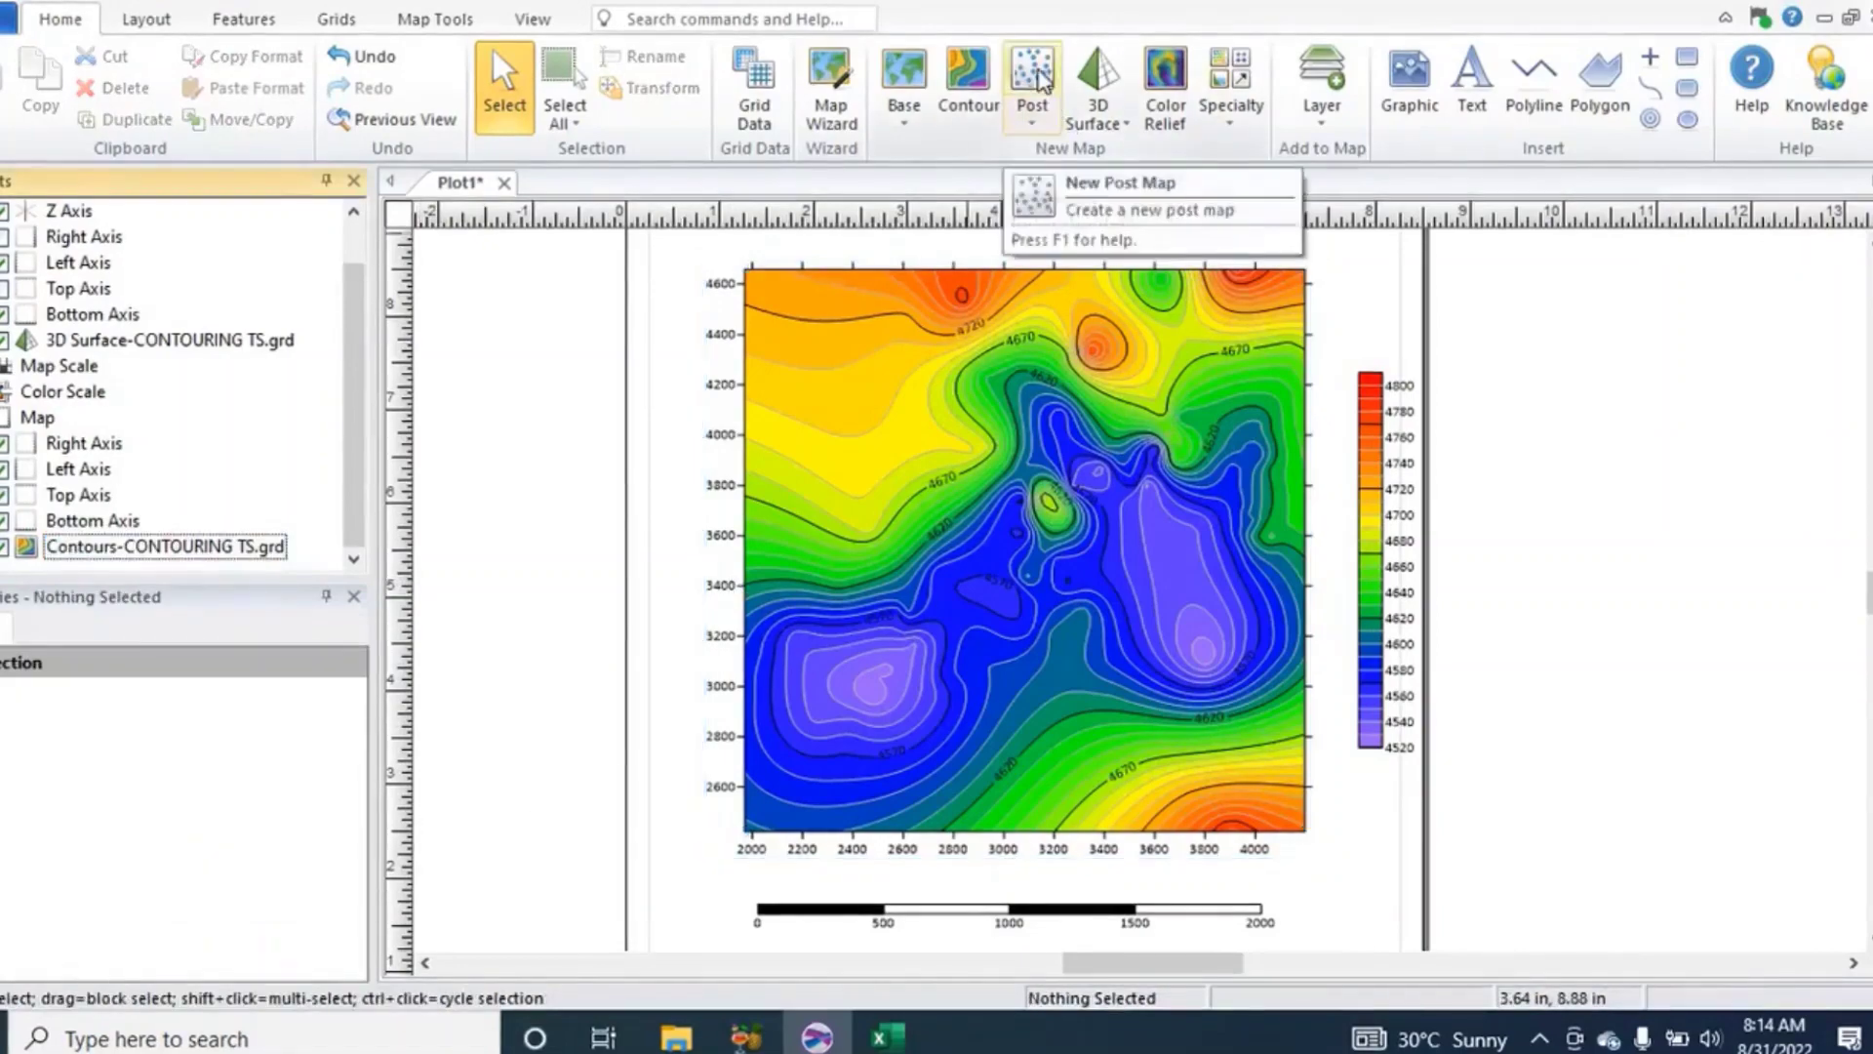
{"action": "left_click", "coordinate": [1039, 78]}
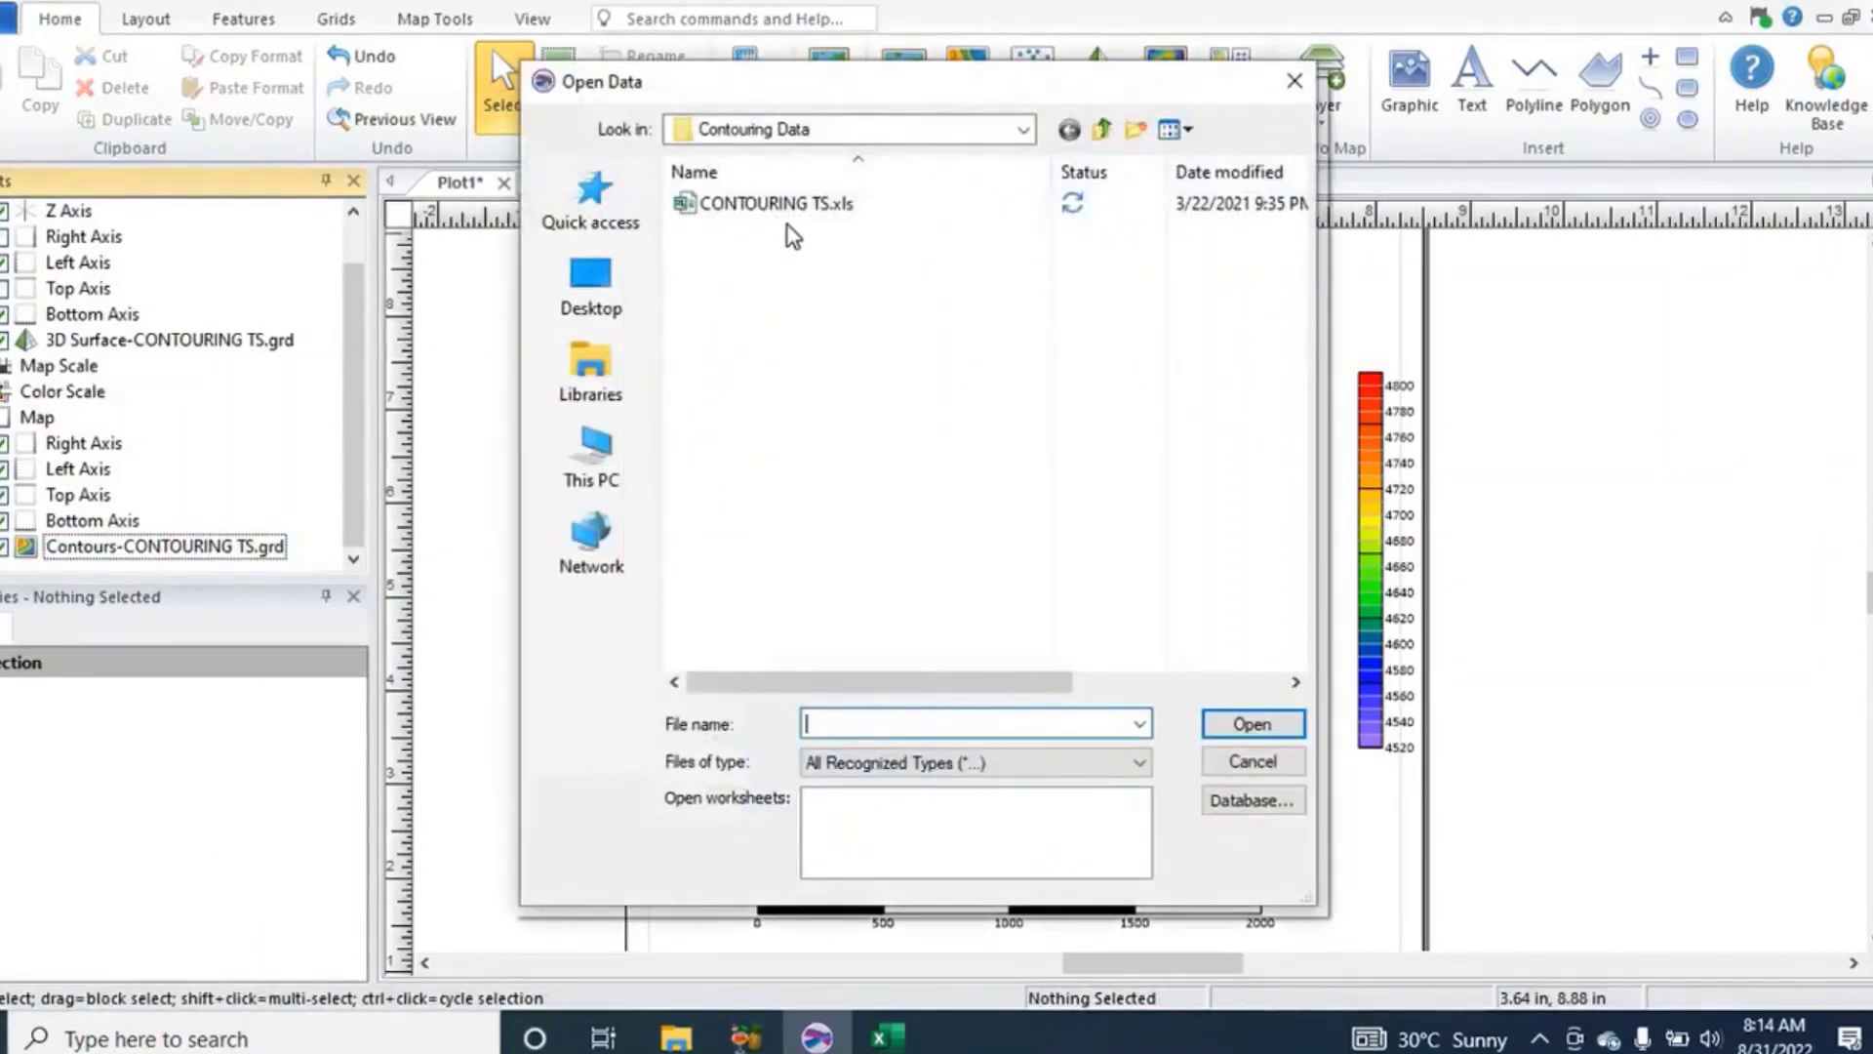
{"action": "left_click", "coordinate": [780, 210]}
{"action": "left_click", "coordinate": [1249, 723]}
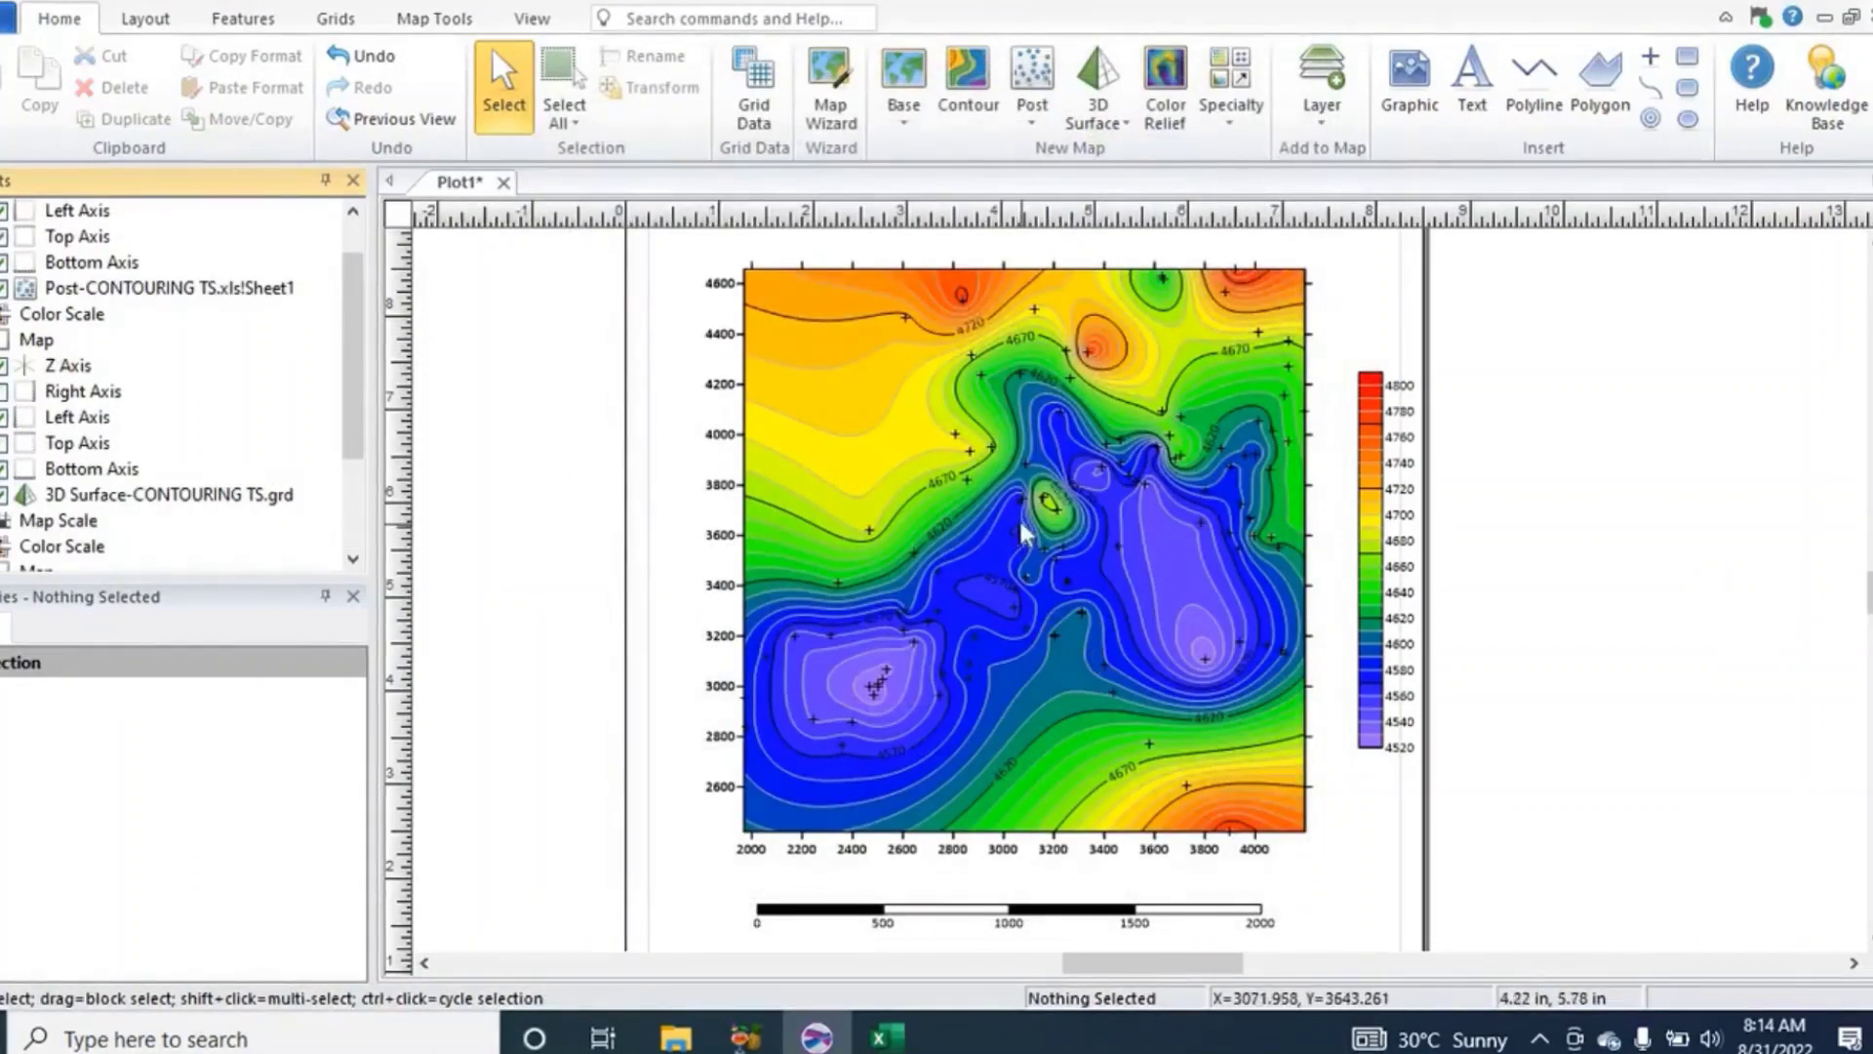
{"action": "scroll", "coordinate": [974, 347], "scroll_direction": "up", "scroll_amount": 3}
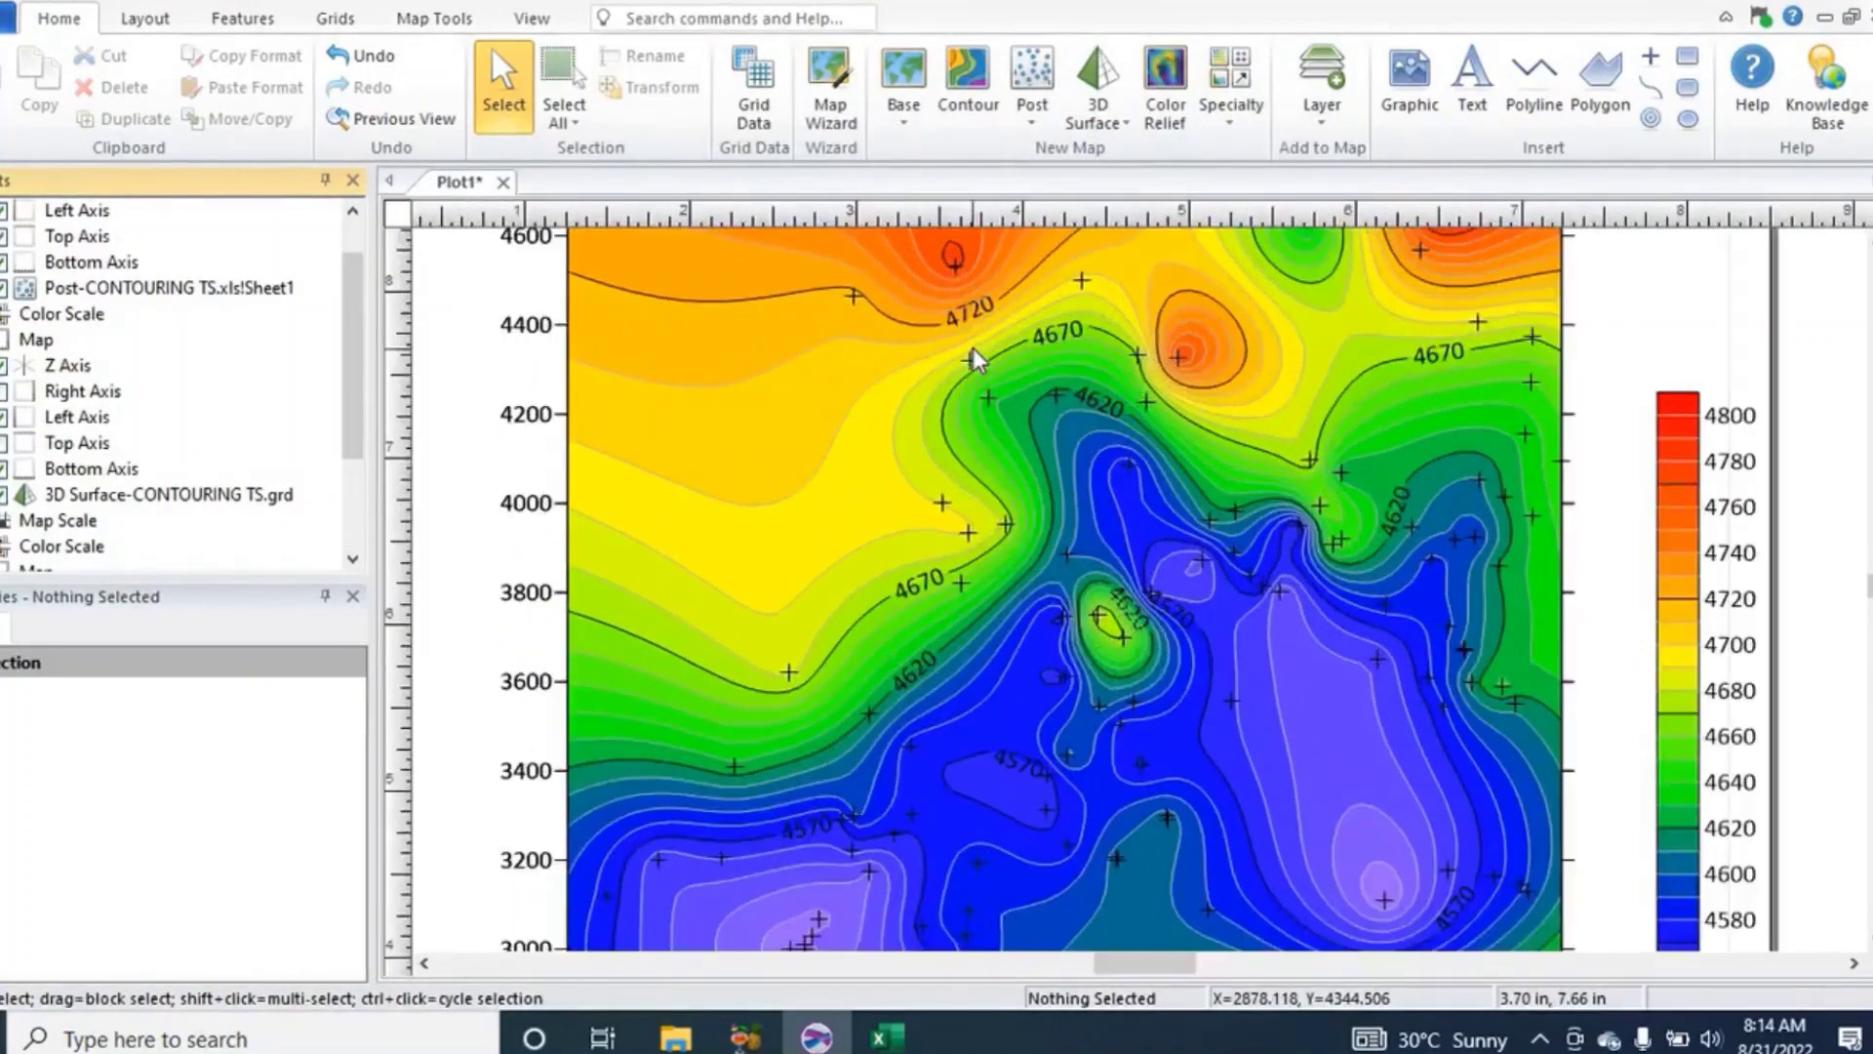
{"action": "scroll", "coordinate": [974, 348], "scroll_direction": "down", "scroll_amount": 1}
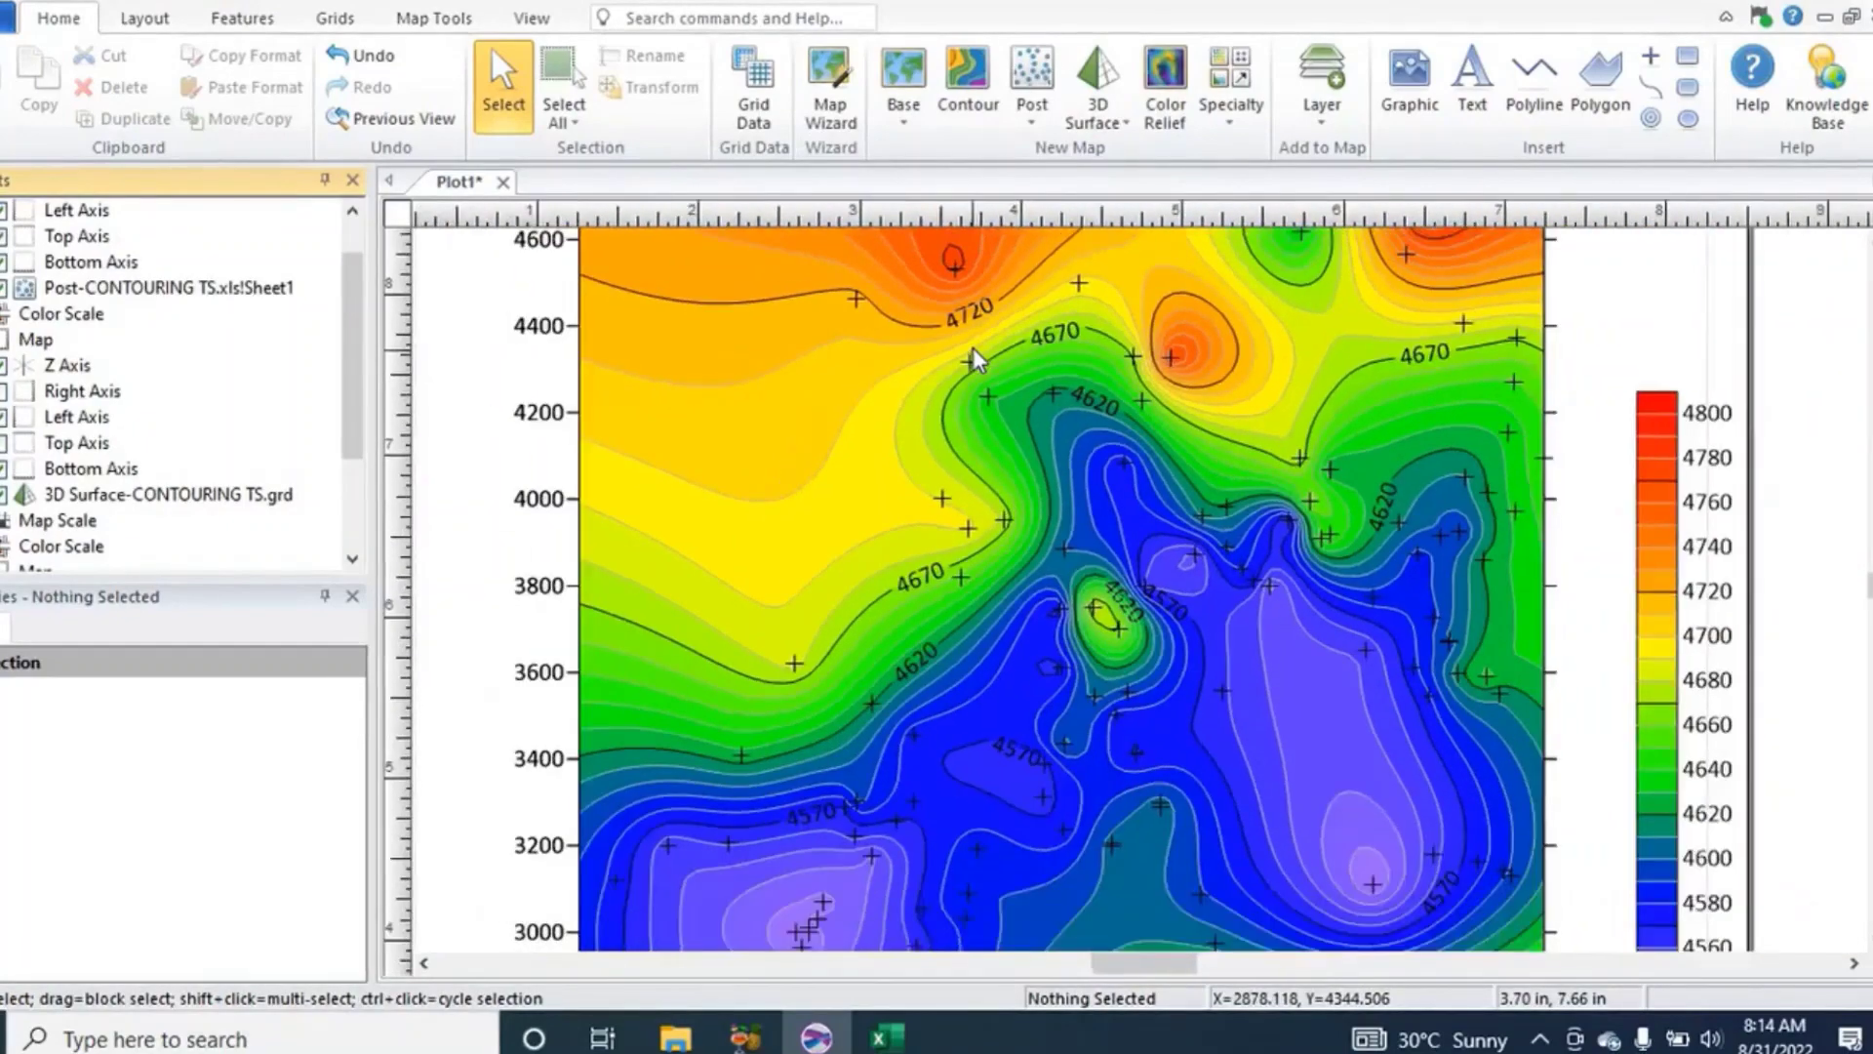
{"action": "scroll", "coordinate": [974, 348], "scroll_direction": "down", "scroll_amount": 1}
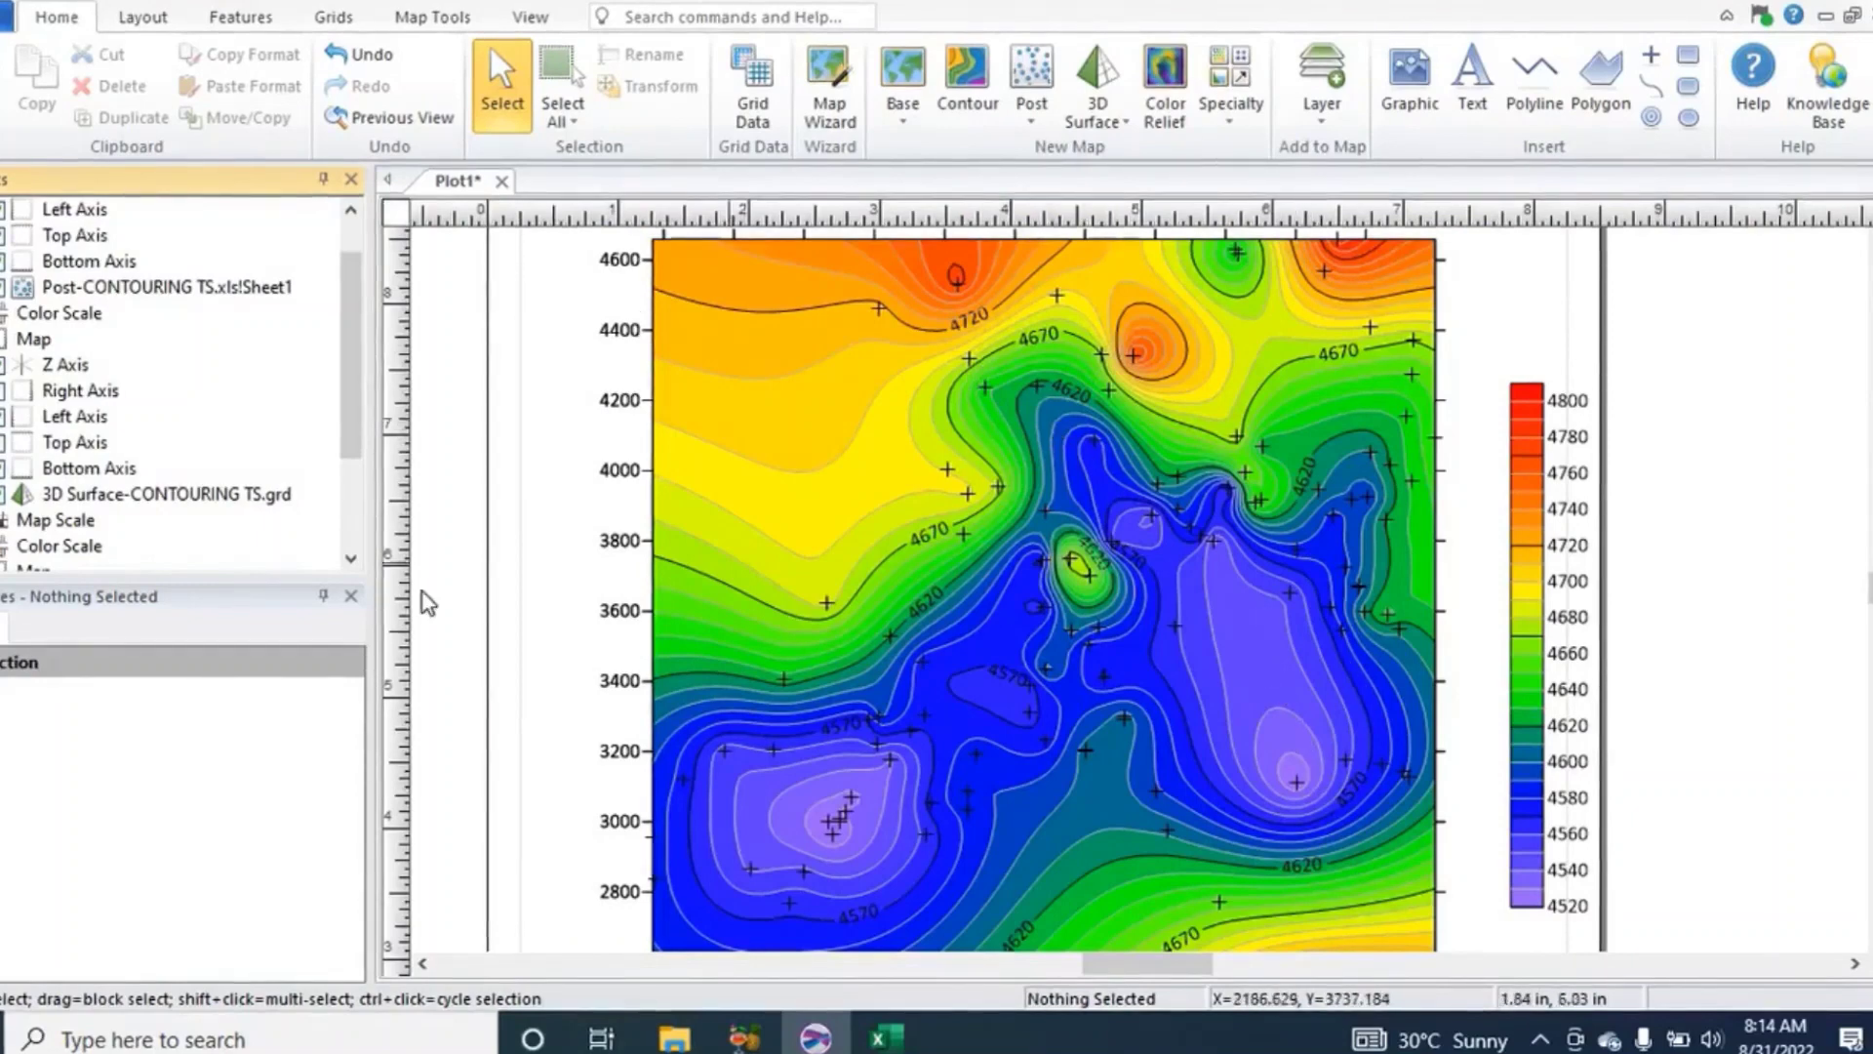
{"action": "scroll", "coordinate": [776, 535], "scroll_direction": "down", "scroll_amount": 2}
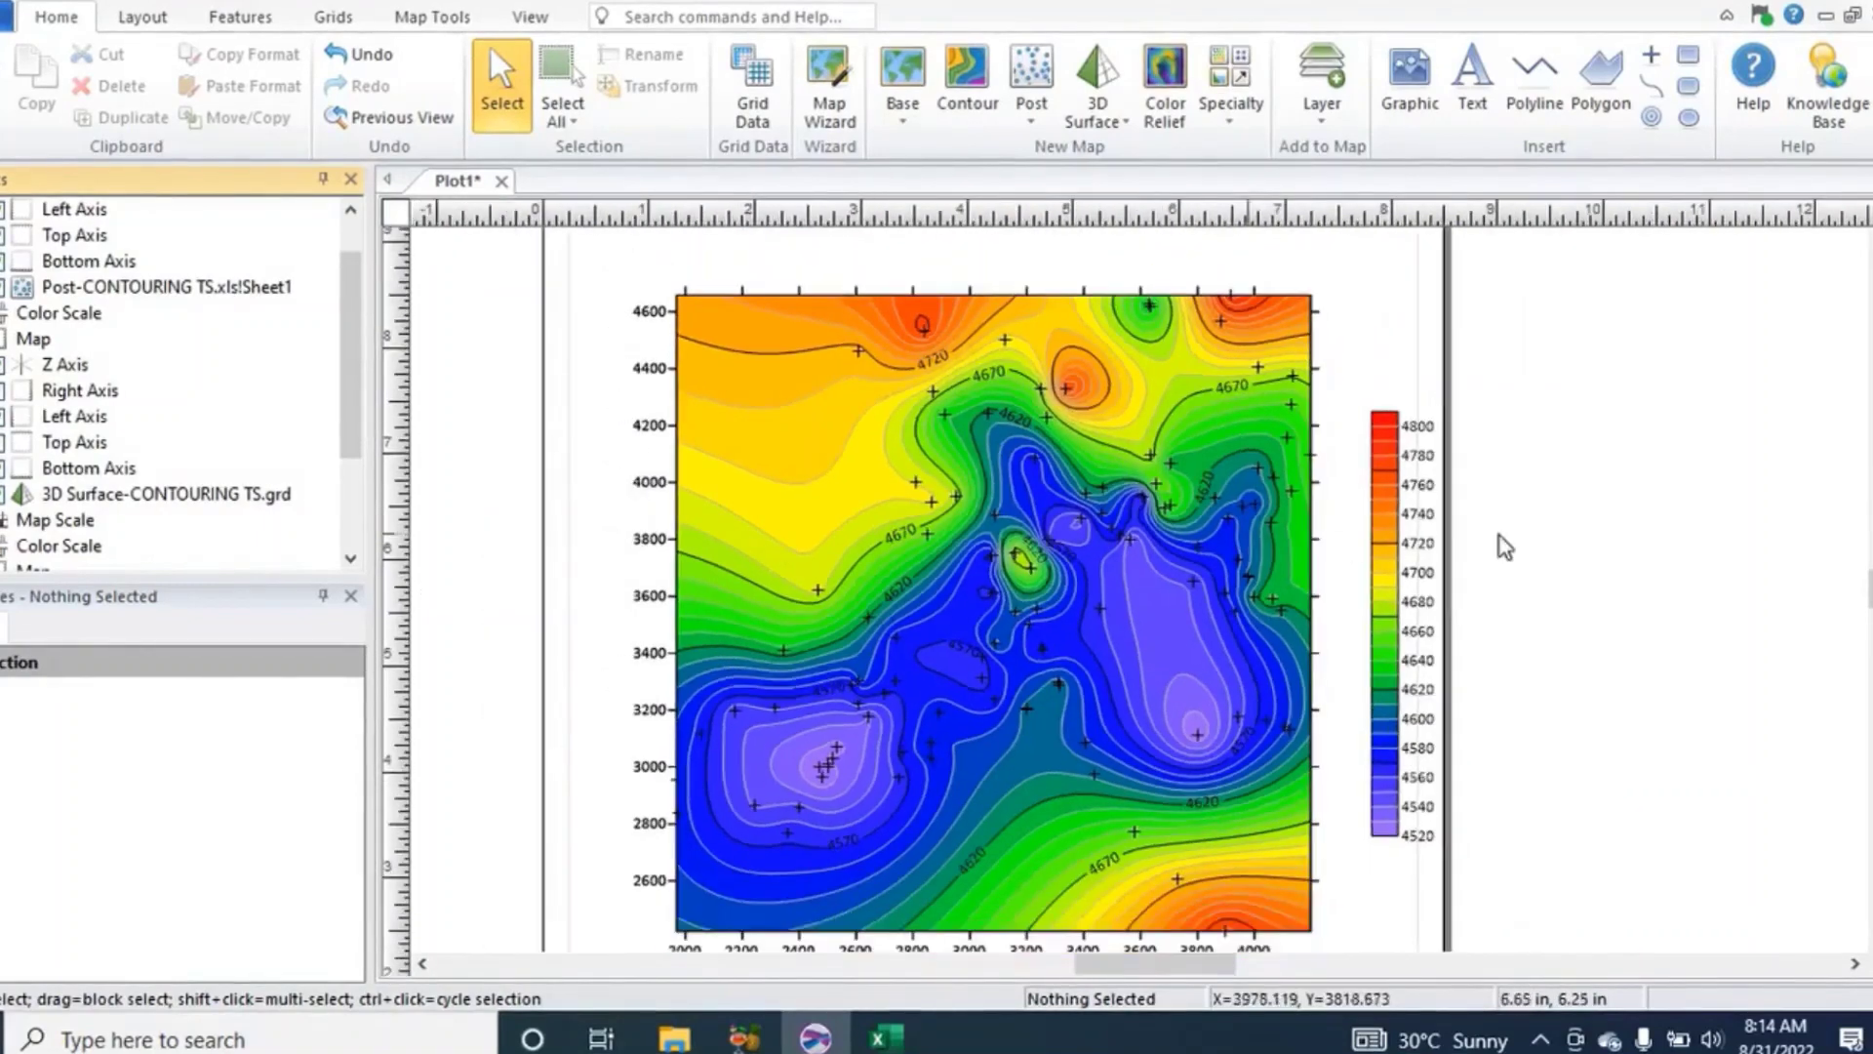
{"action": "scroll", "coordinate": [1540, 536], "scroll_direction": "down", "scroll_amount": 1}
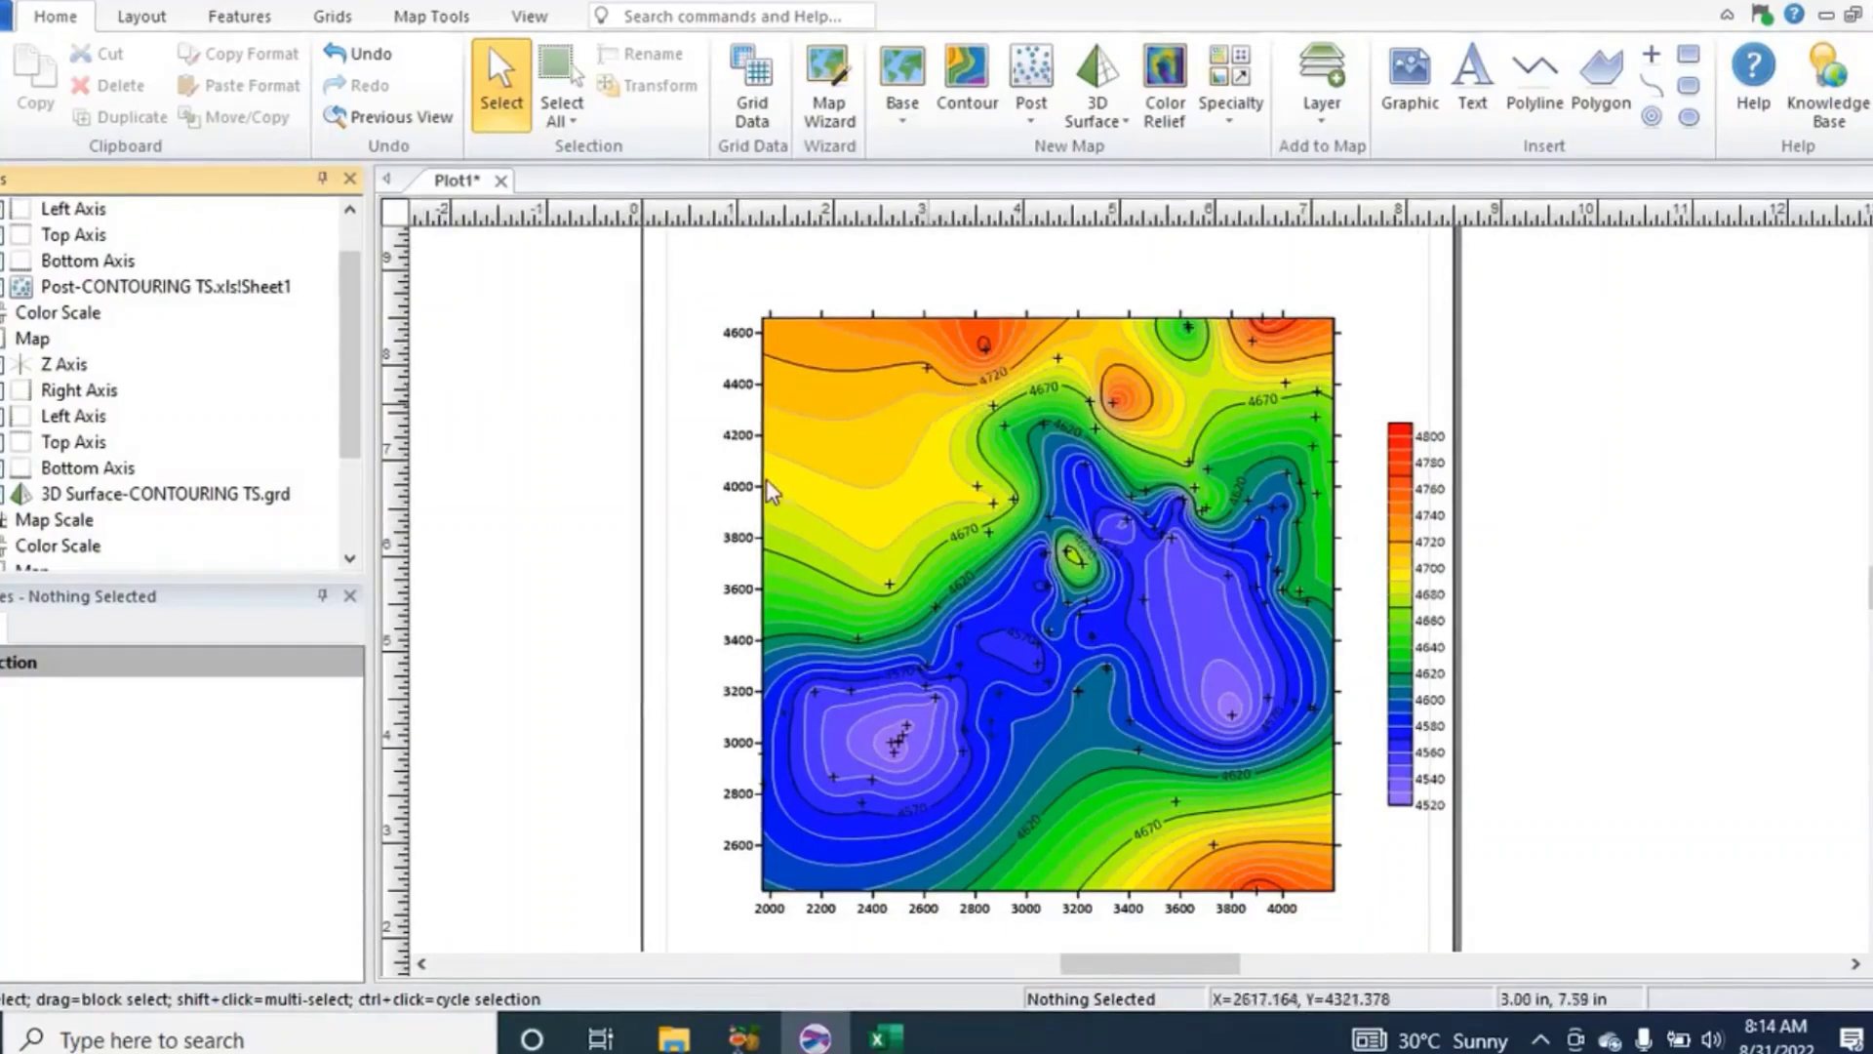
{"action": "scroll", "coordinate": [175, 439], "scroll_direction": "up", "scroll_amount": 1}
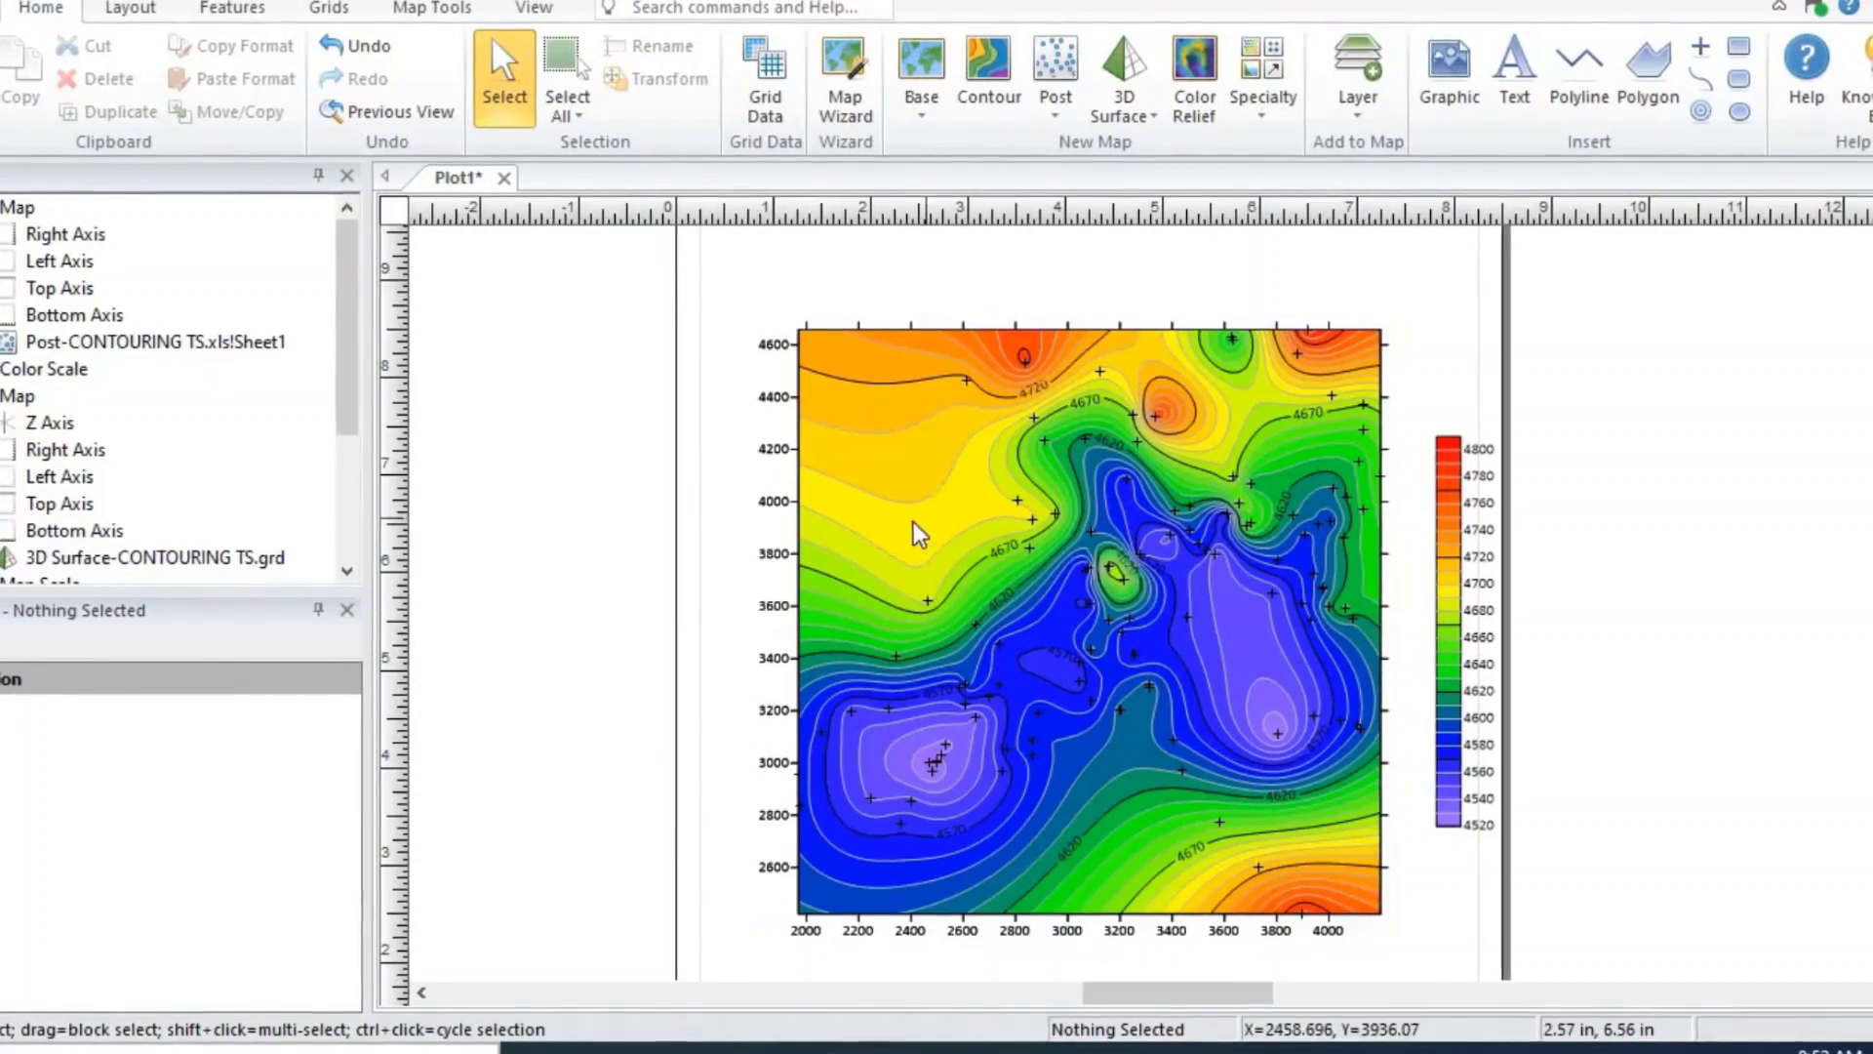
Zoom out to view the whole page with the 0–2000 scale bar beneath the map.
{"action": "scroll", "coordinate": [95, 503], "scroll_direction": "down", "scroll_amount": 1}
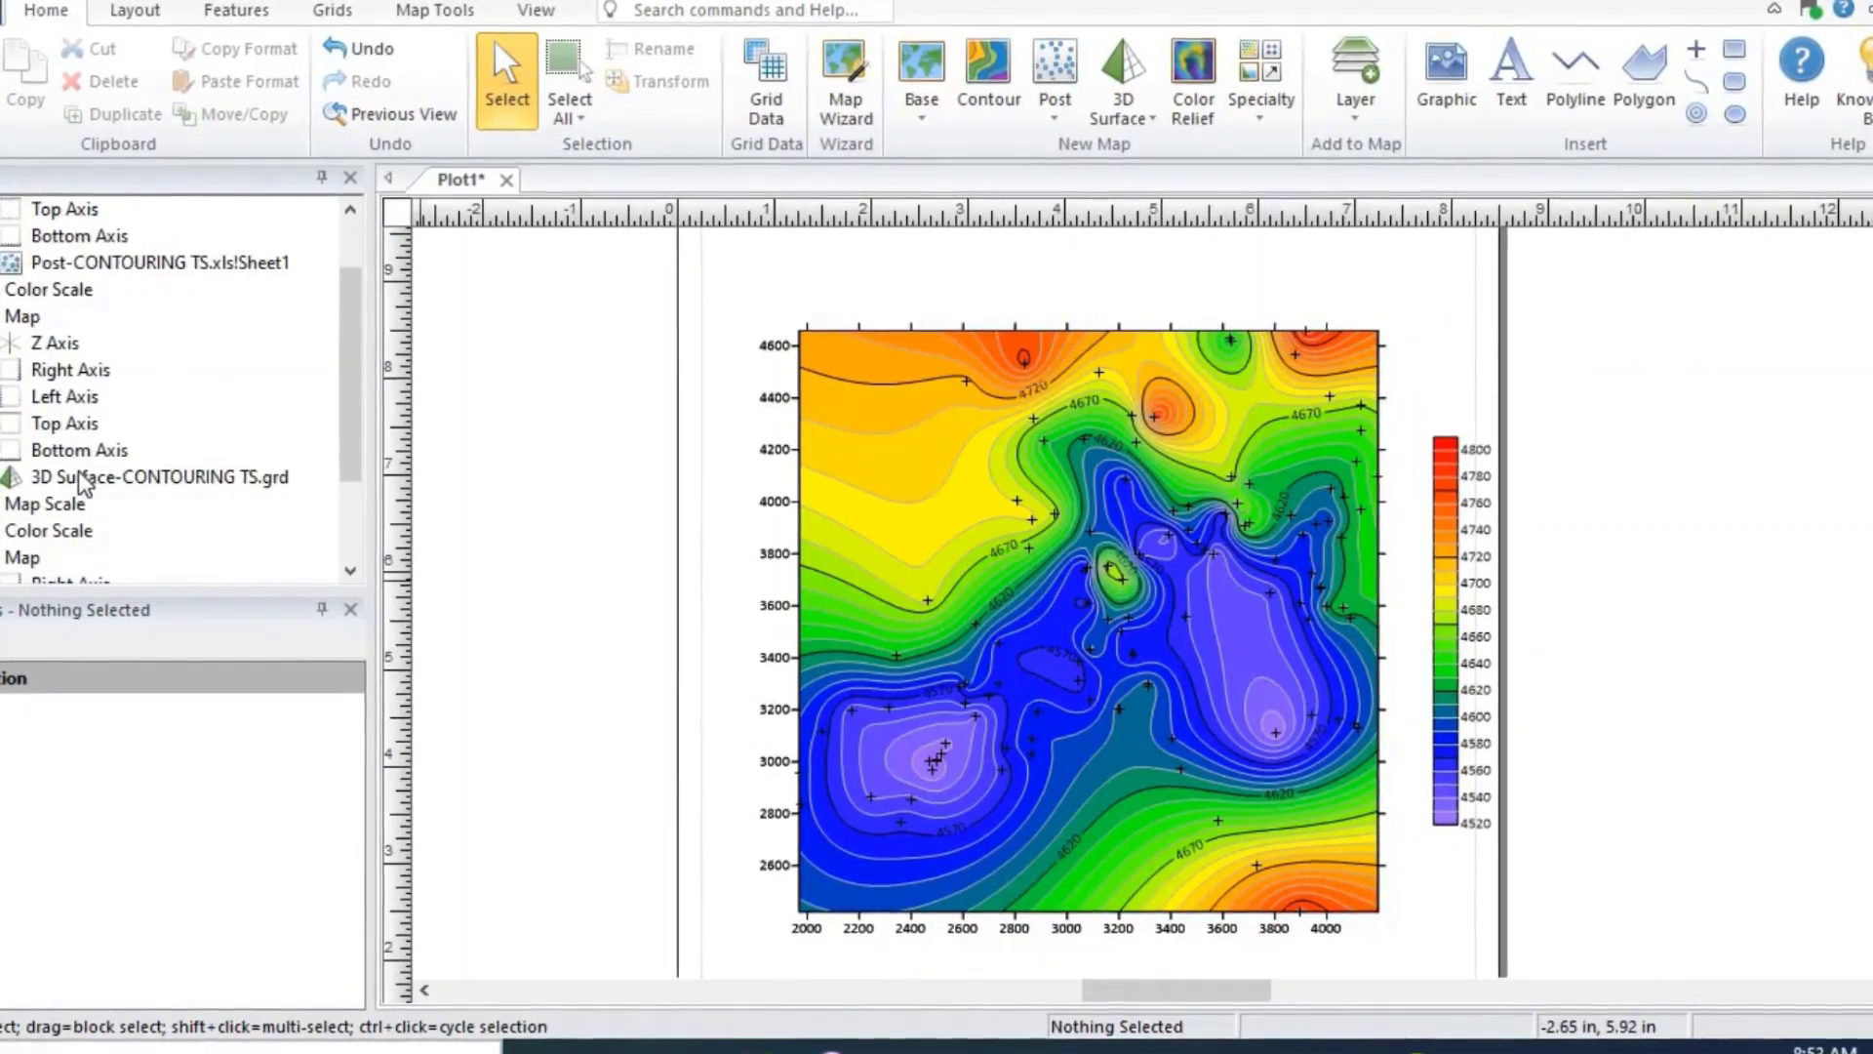
{"action": "scroll", "coordinate": [49, 495], "scroll_direction": "down", "scroll_amount": 1}
{"action": "scroll", "coordinate": [34, 502], "scroll_direction": "up", "scroll_amount": 2}
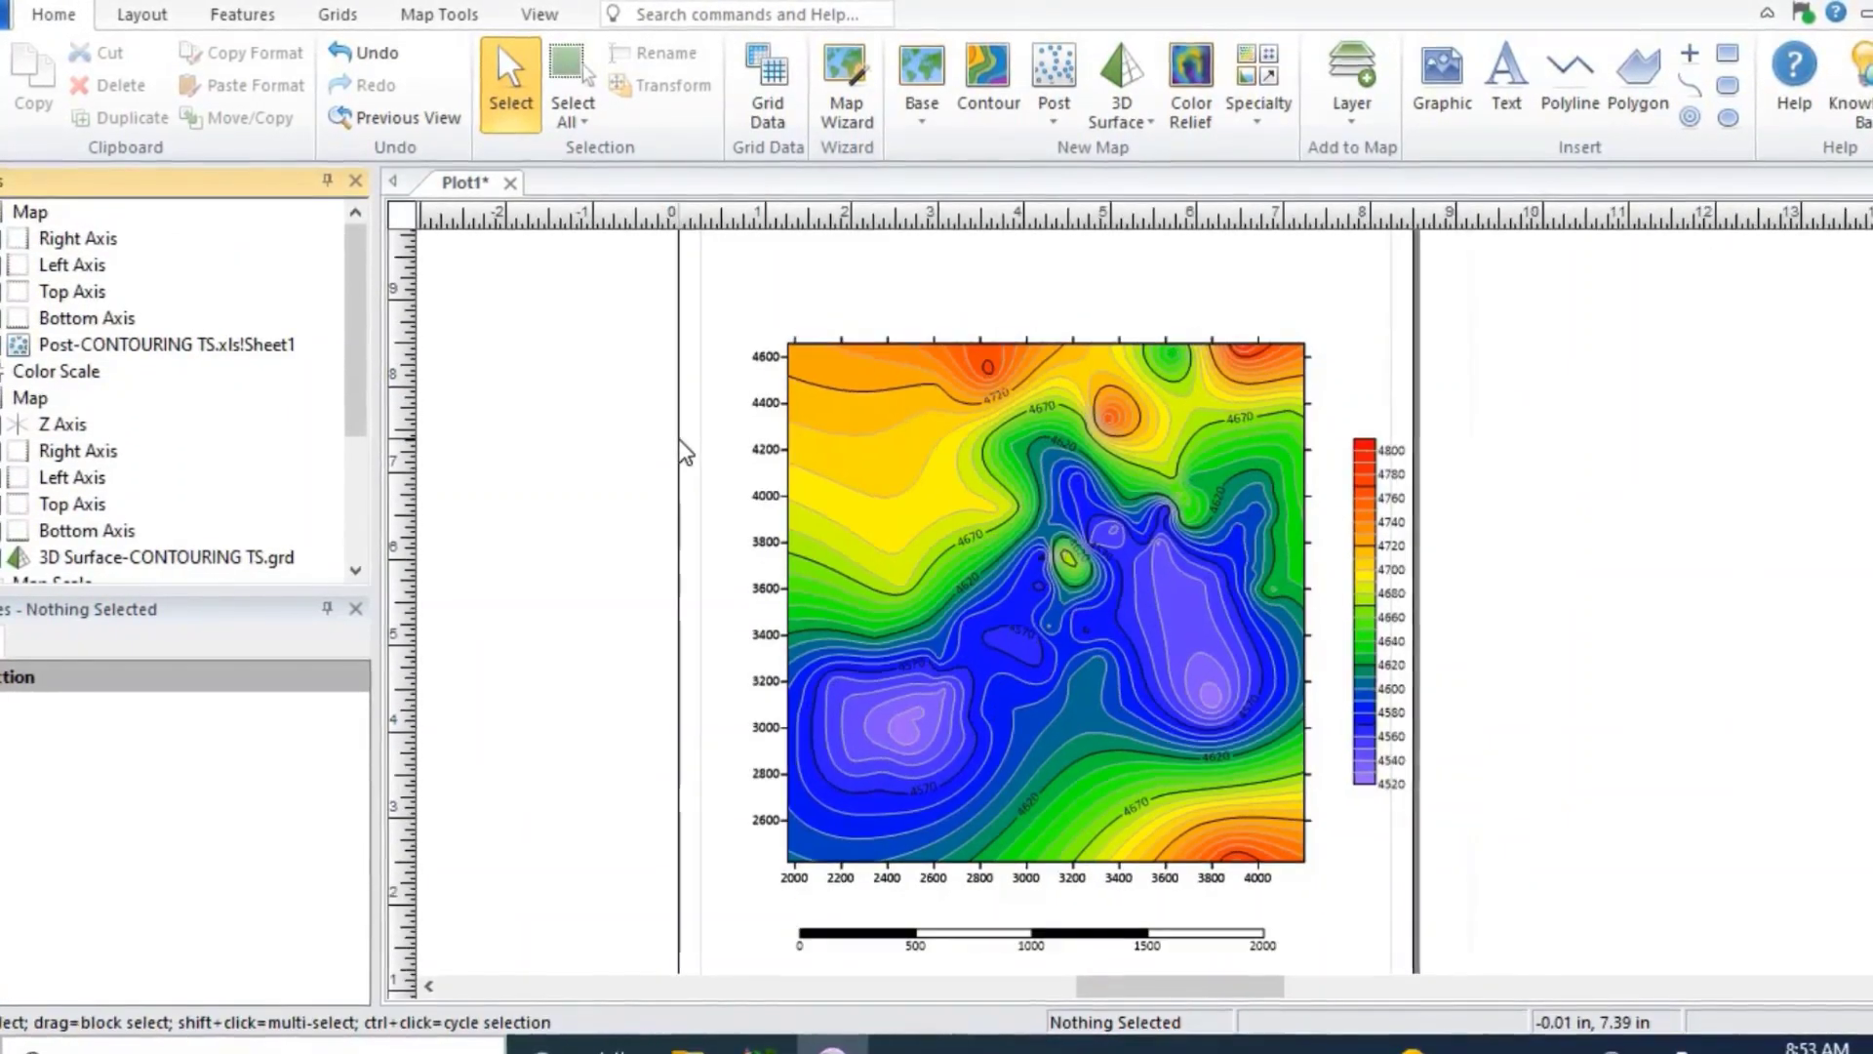
{"action": "scroll", "coordinate": [686, 450], "scroll_direction": "down", "scroll_amount": 2}
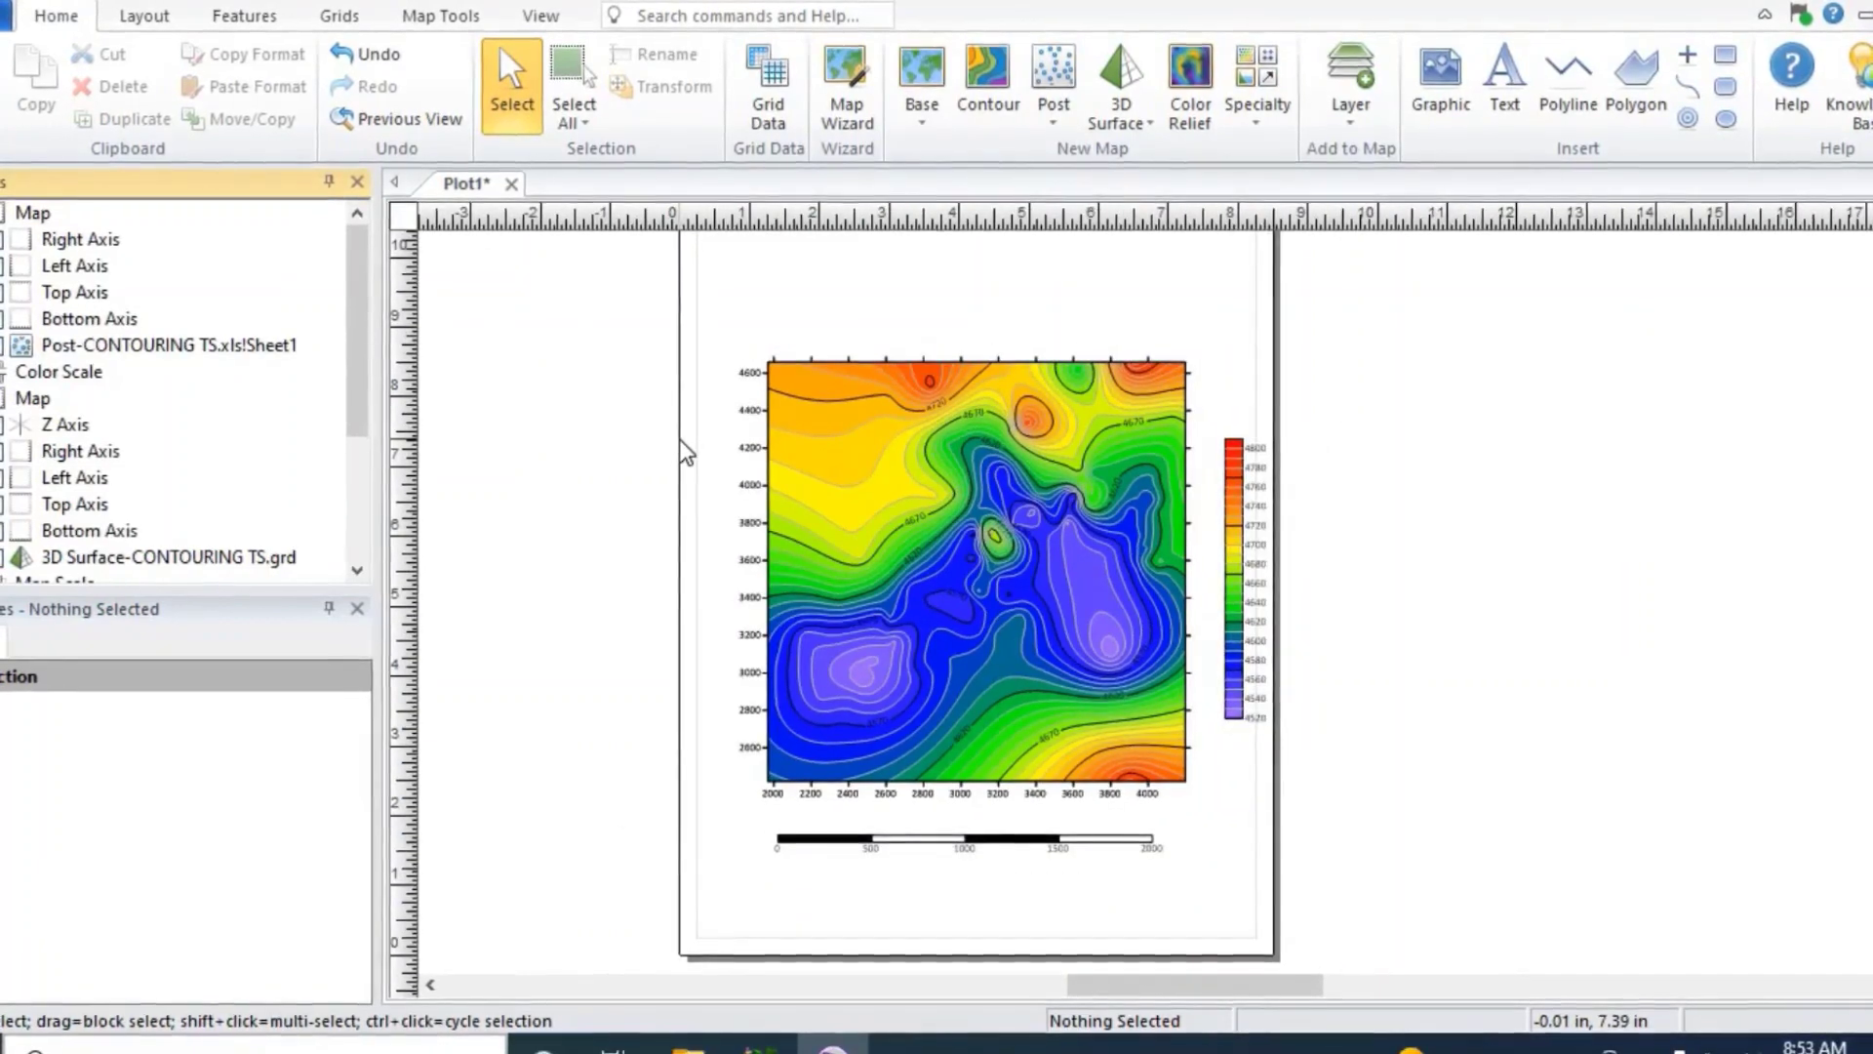
Print the map using Microsoft Print to PDF as the printer.
{"action": "key", "text": "ctrl+p"}
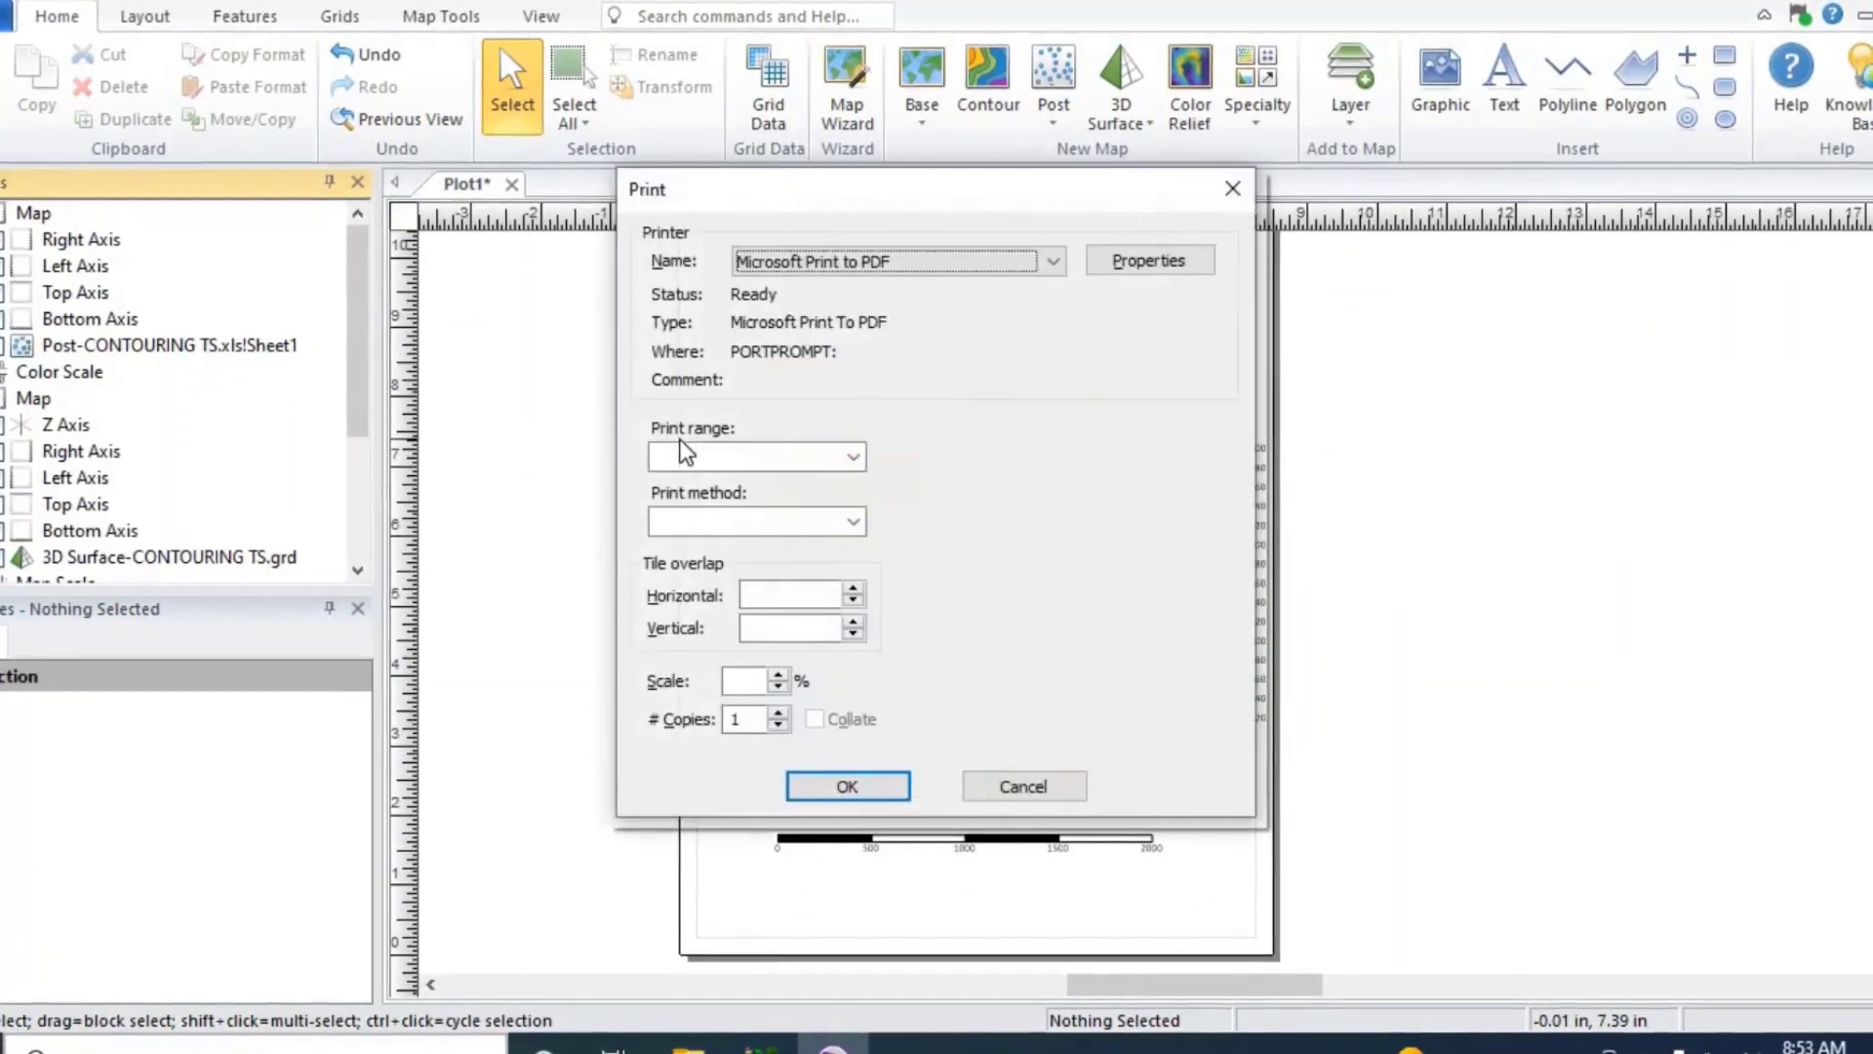
{"action": "left_click", "coordinate": [839, 271]}
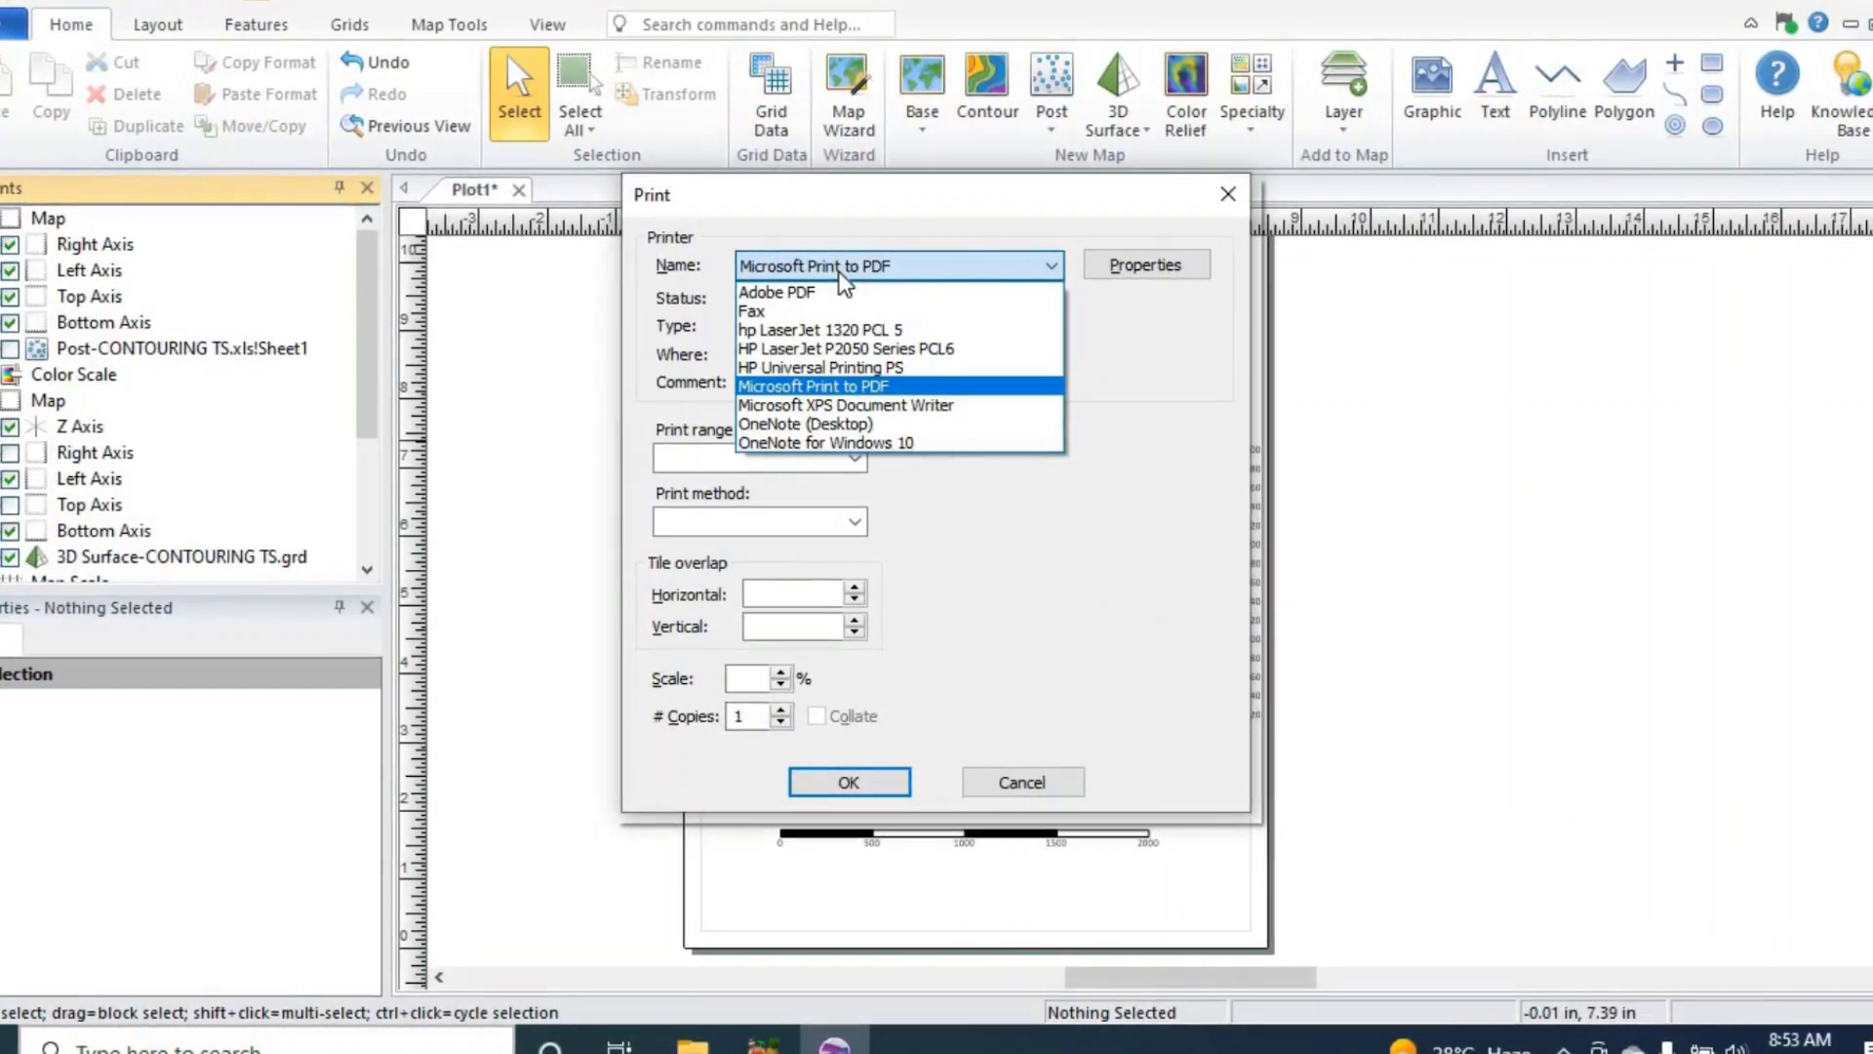
{"action": "left_click", "coordinate": [840, 275]}
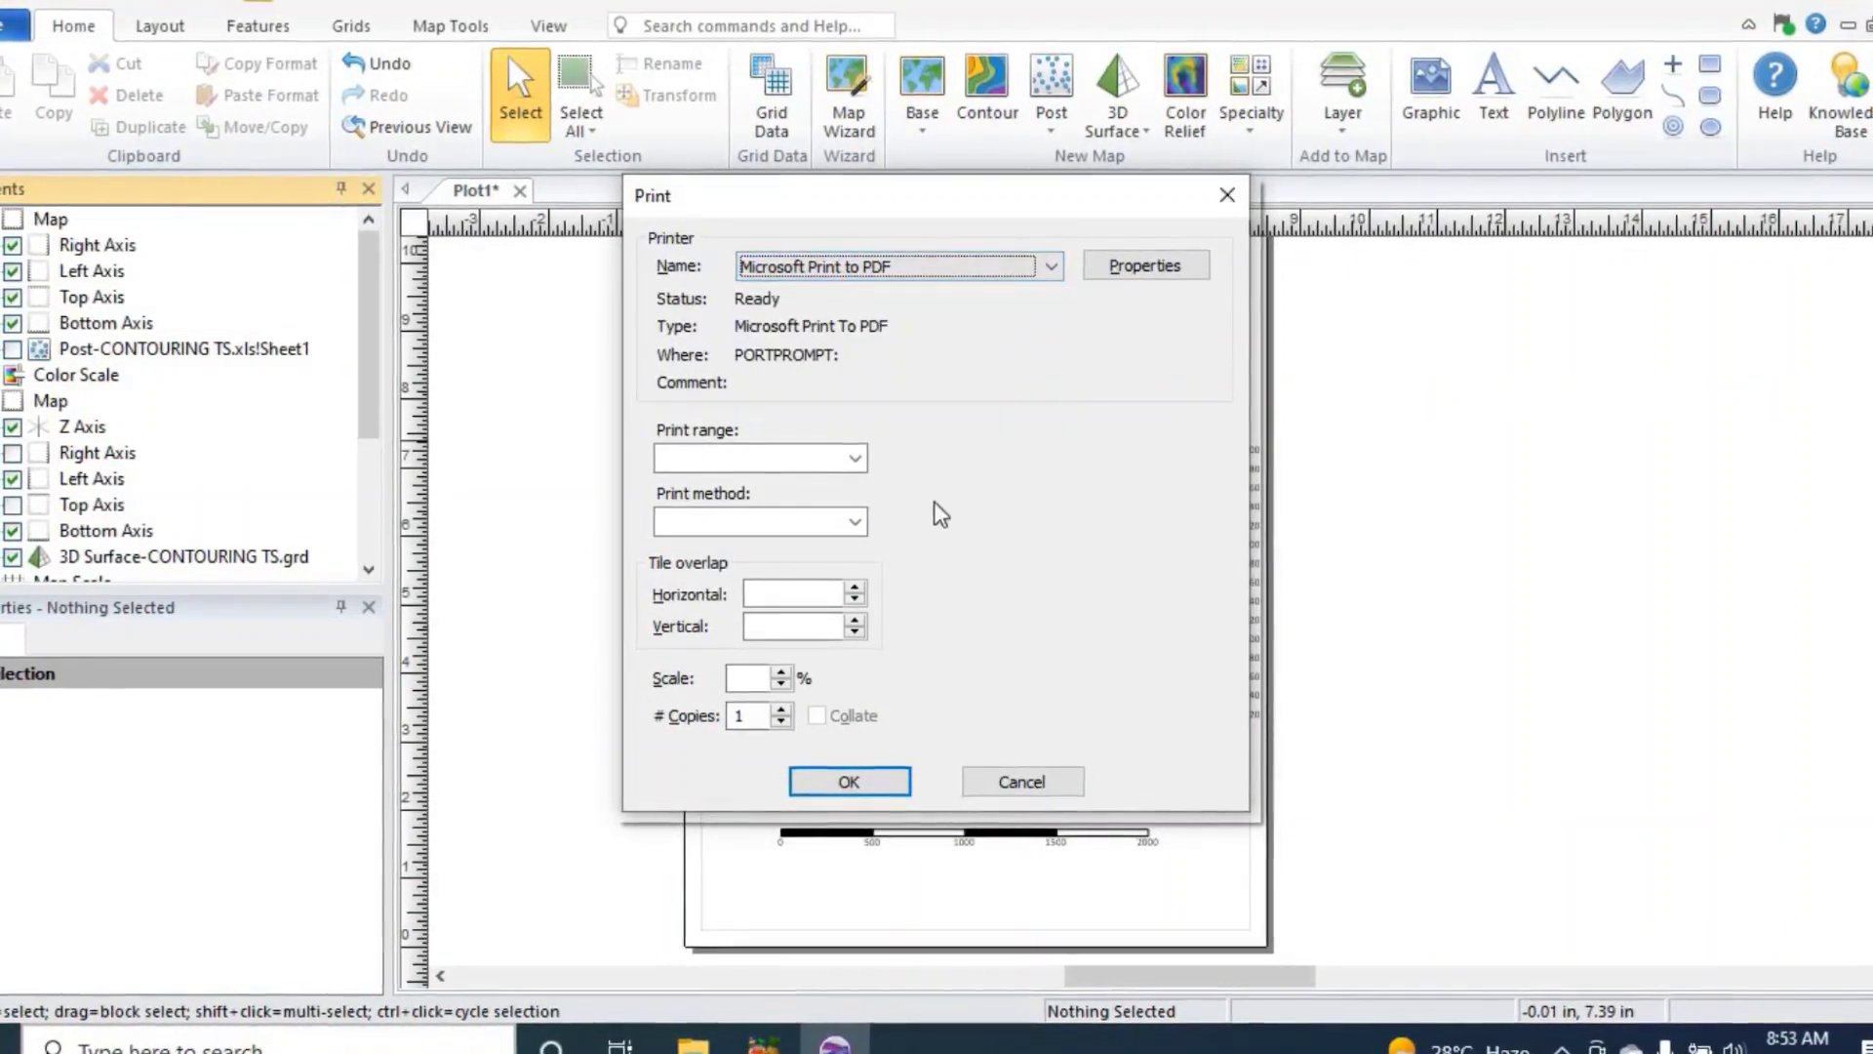
{"action": "left_click", "coordinate": [873, 788]}
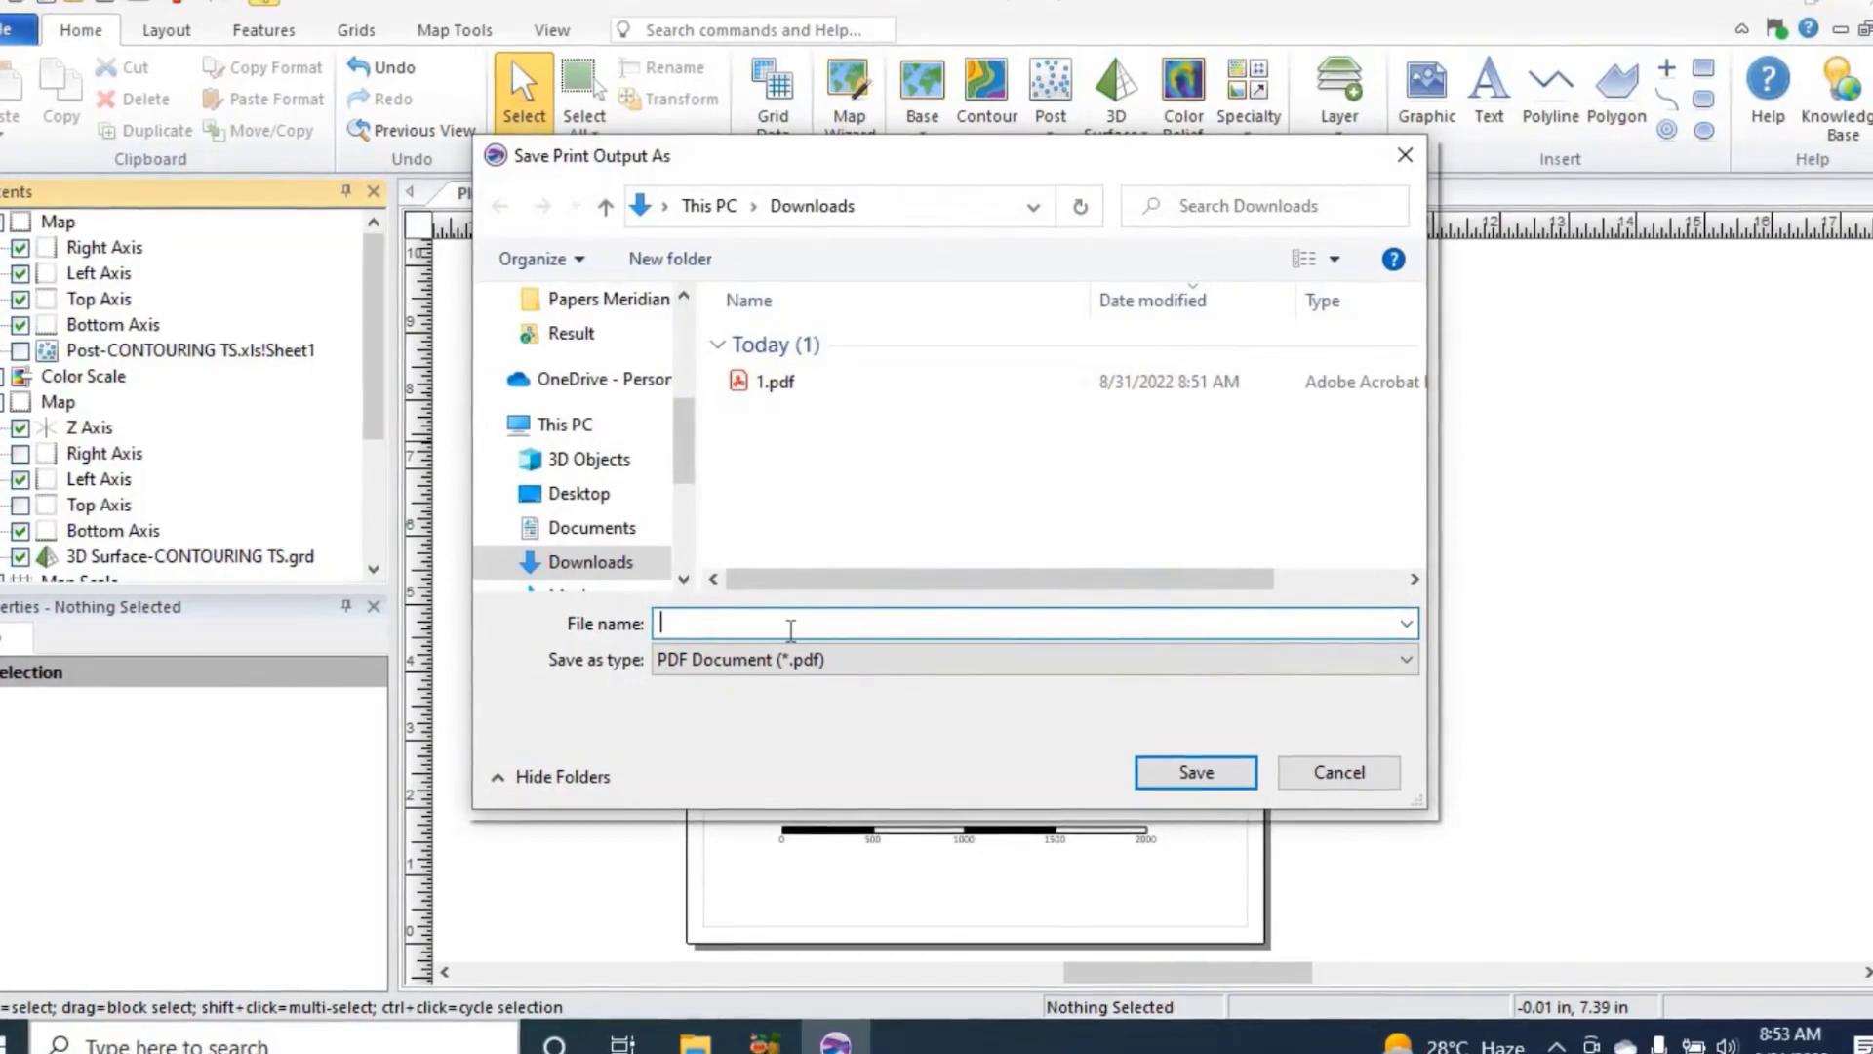
Save the print output as Contour Map.pdf in Downloads and open it in Acrobat.
{"action": "type", "text": "Co"}
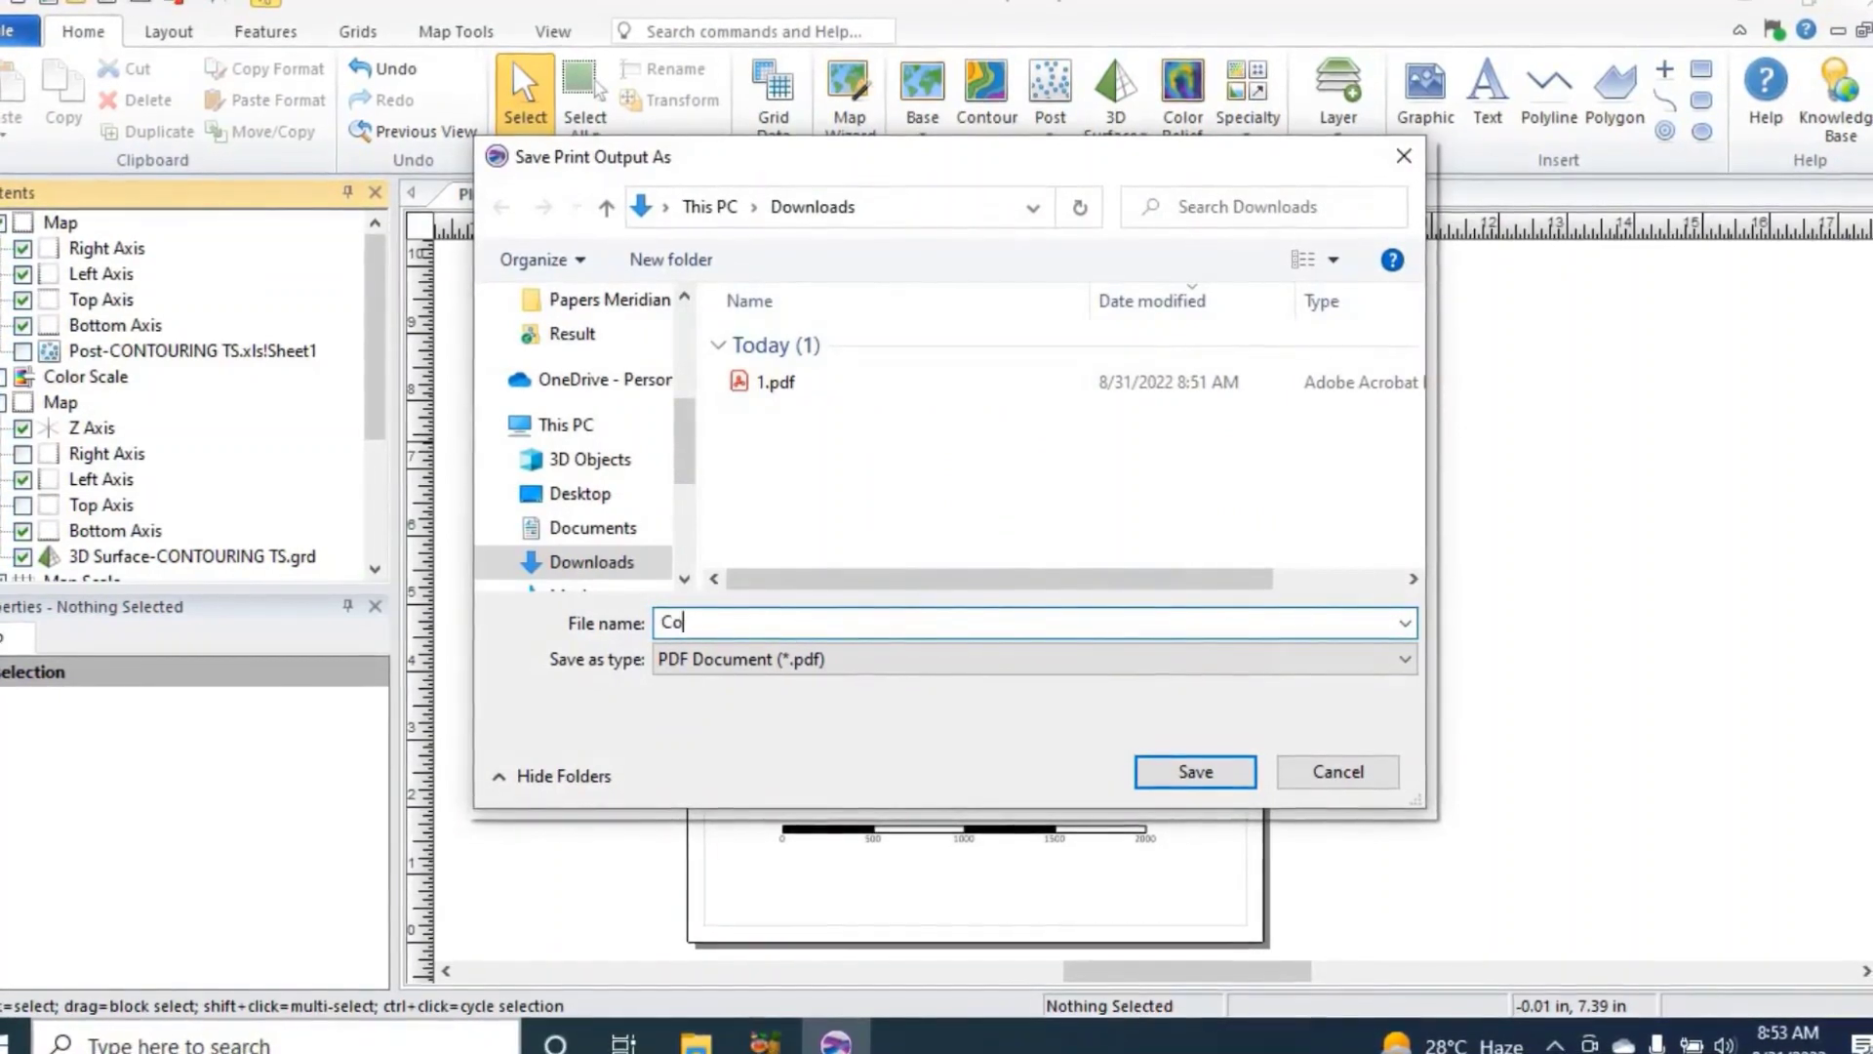
{"action": "type", "text": "untour "}
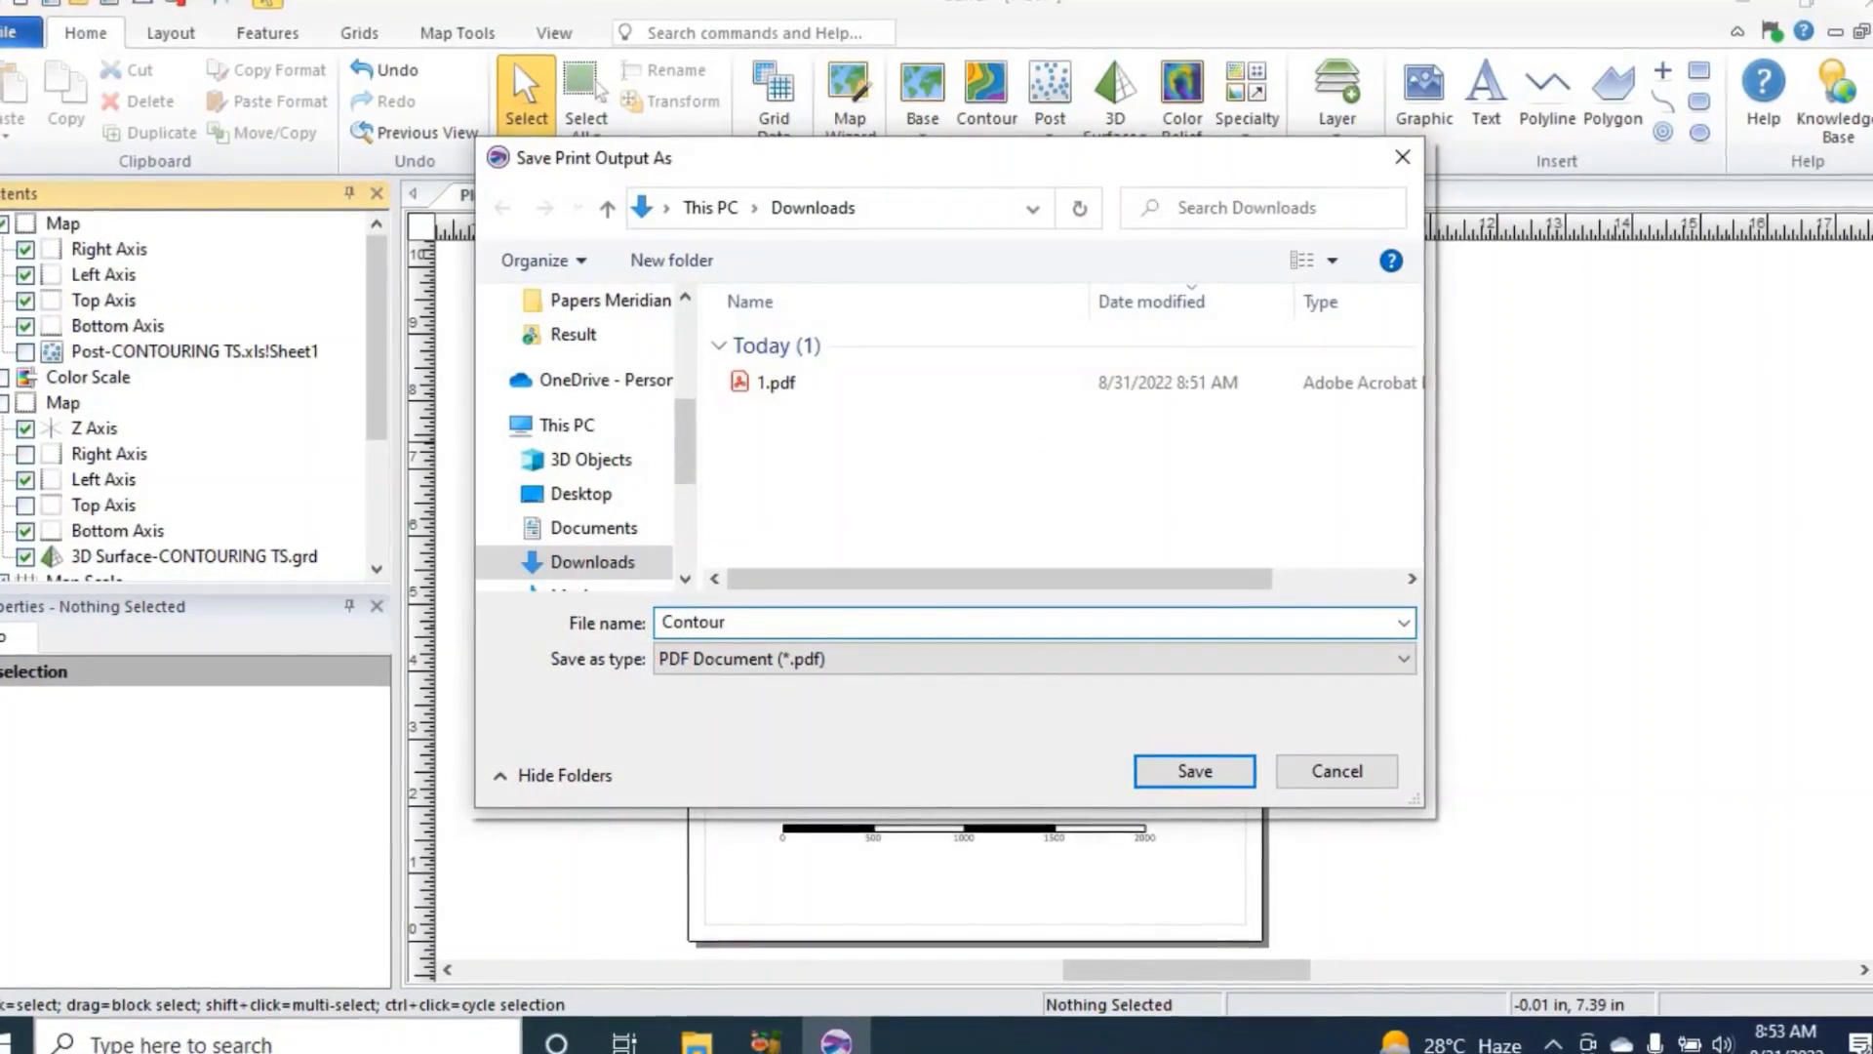
{"action": "type", "text": "Map"}
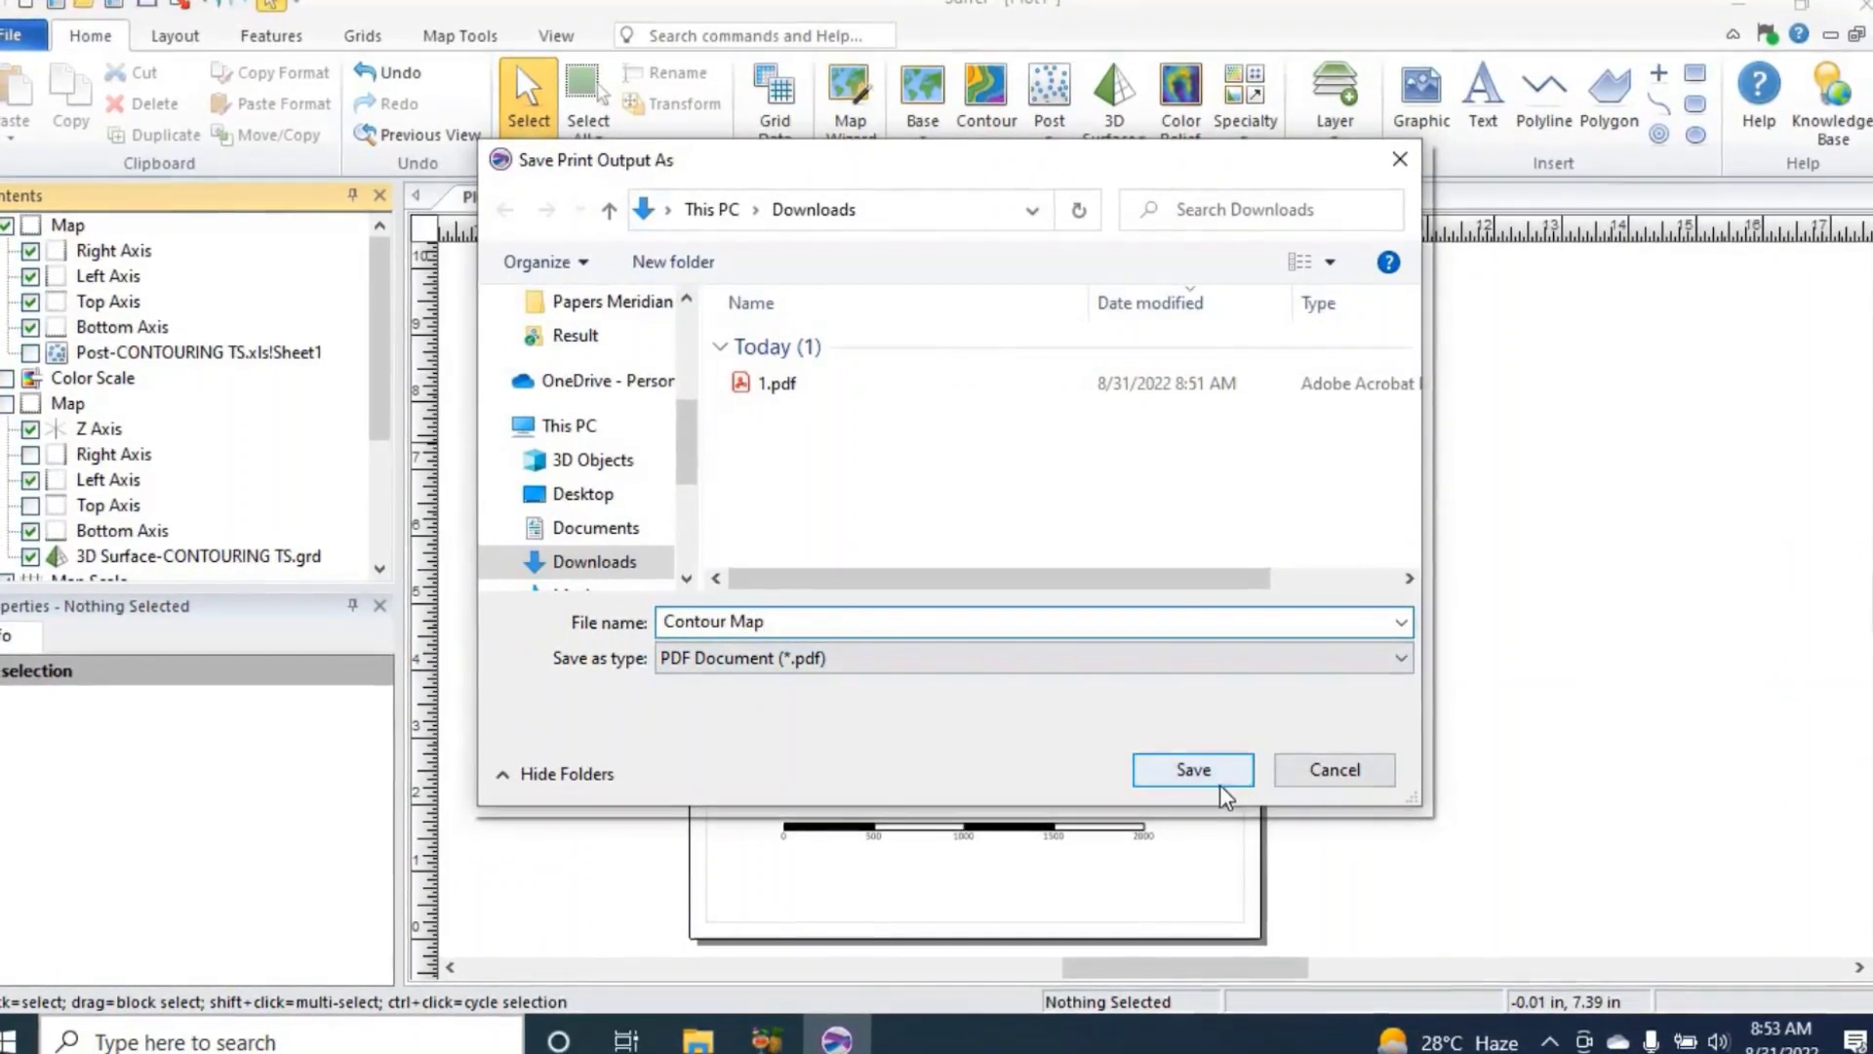
{"action": "left_click", "coordinate": [1192, 770]}
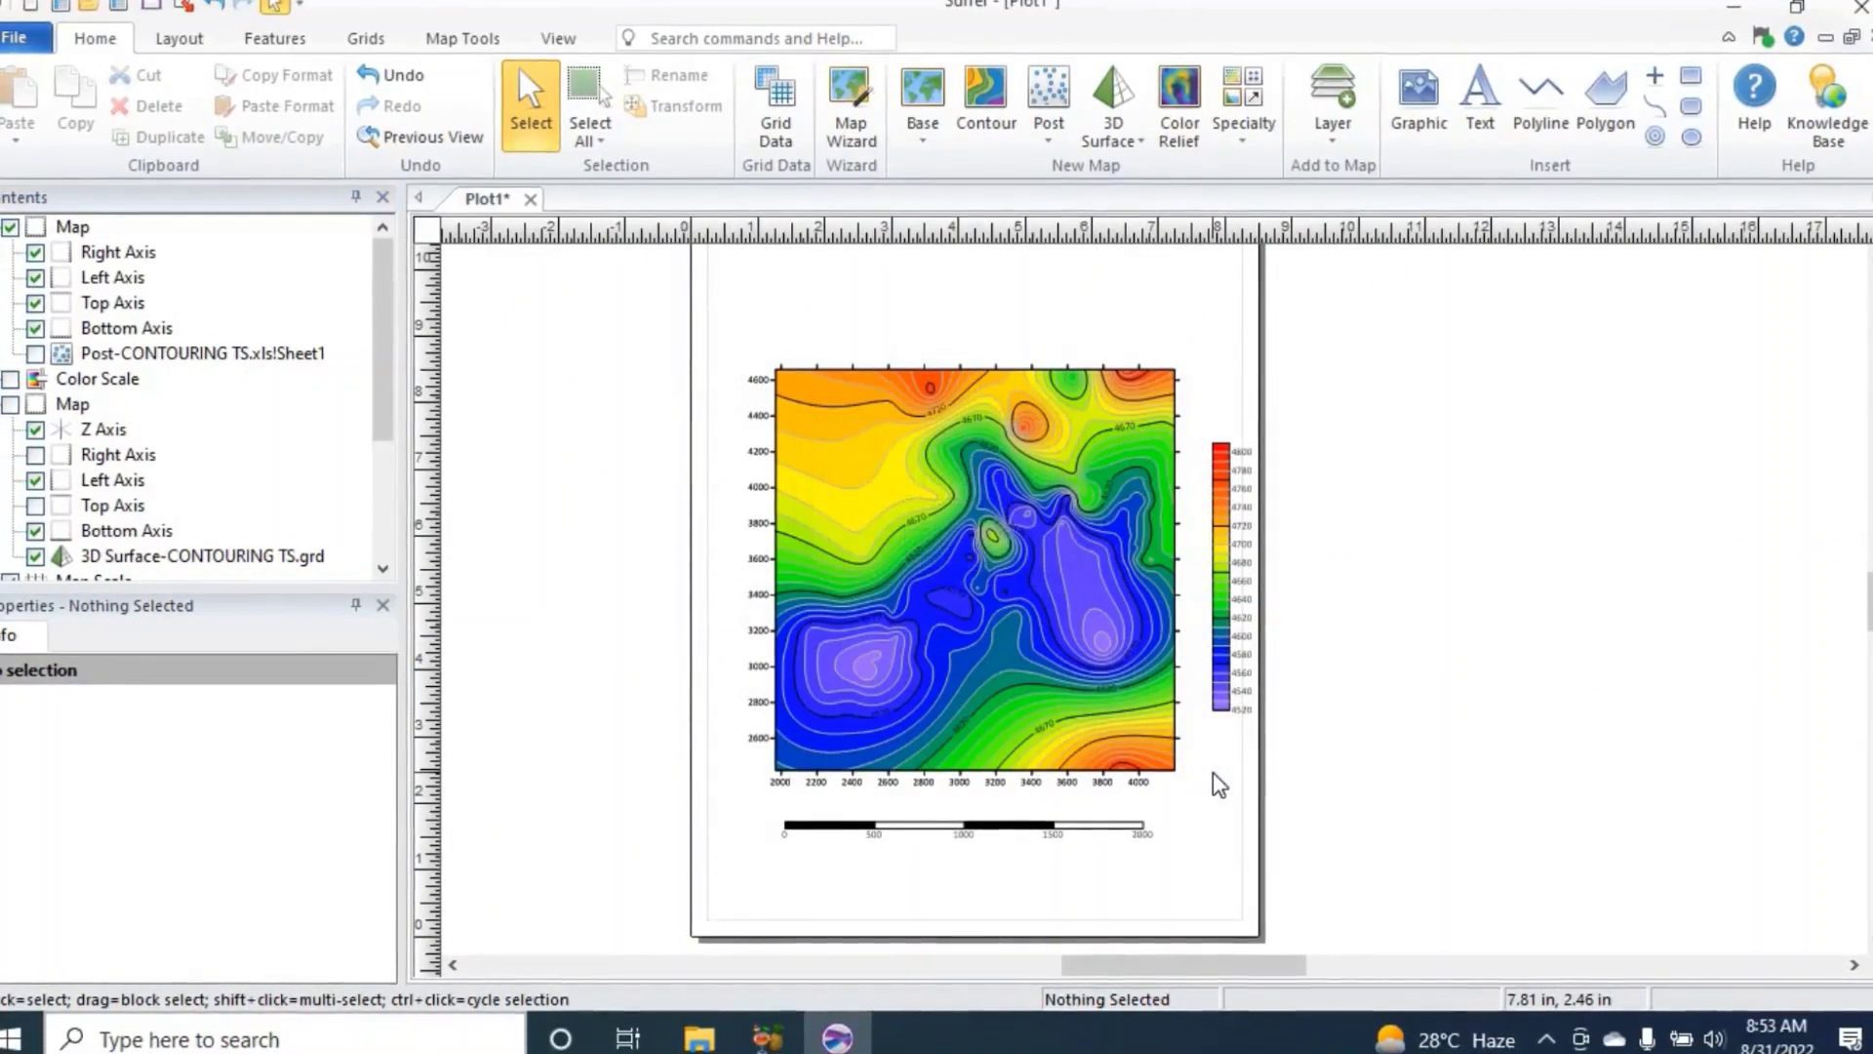
{"action": "left_click", "coordinate": [701, 1036]}
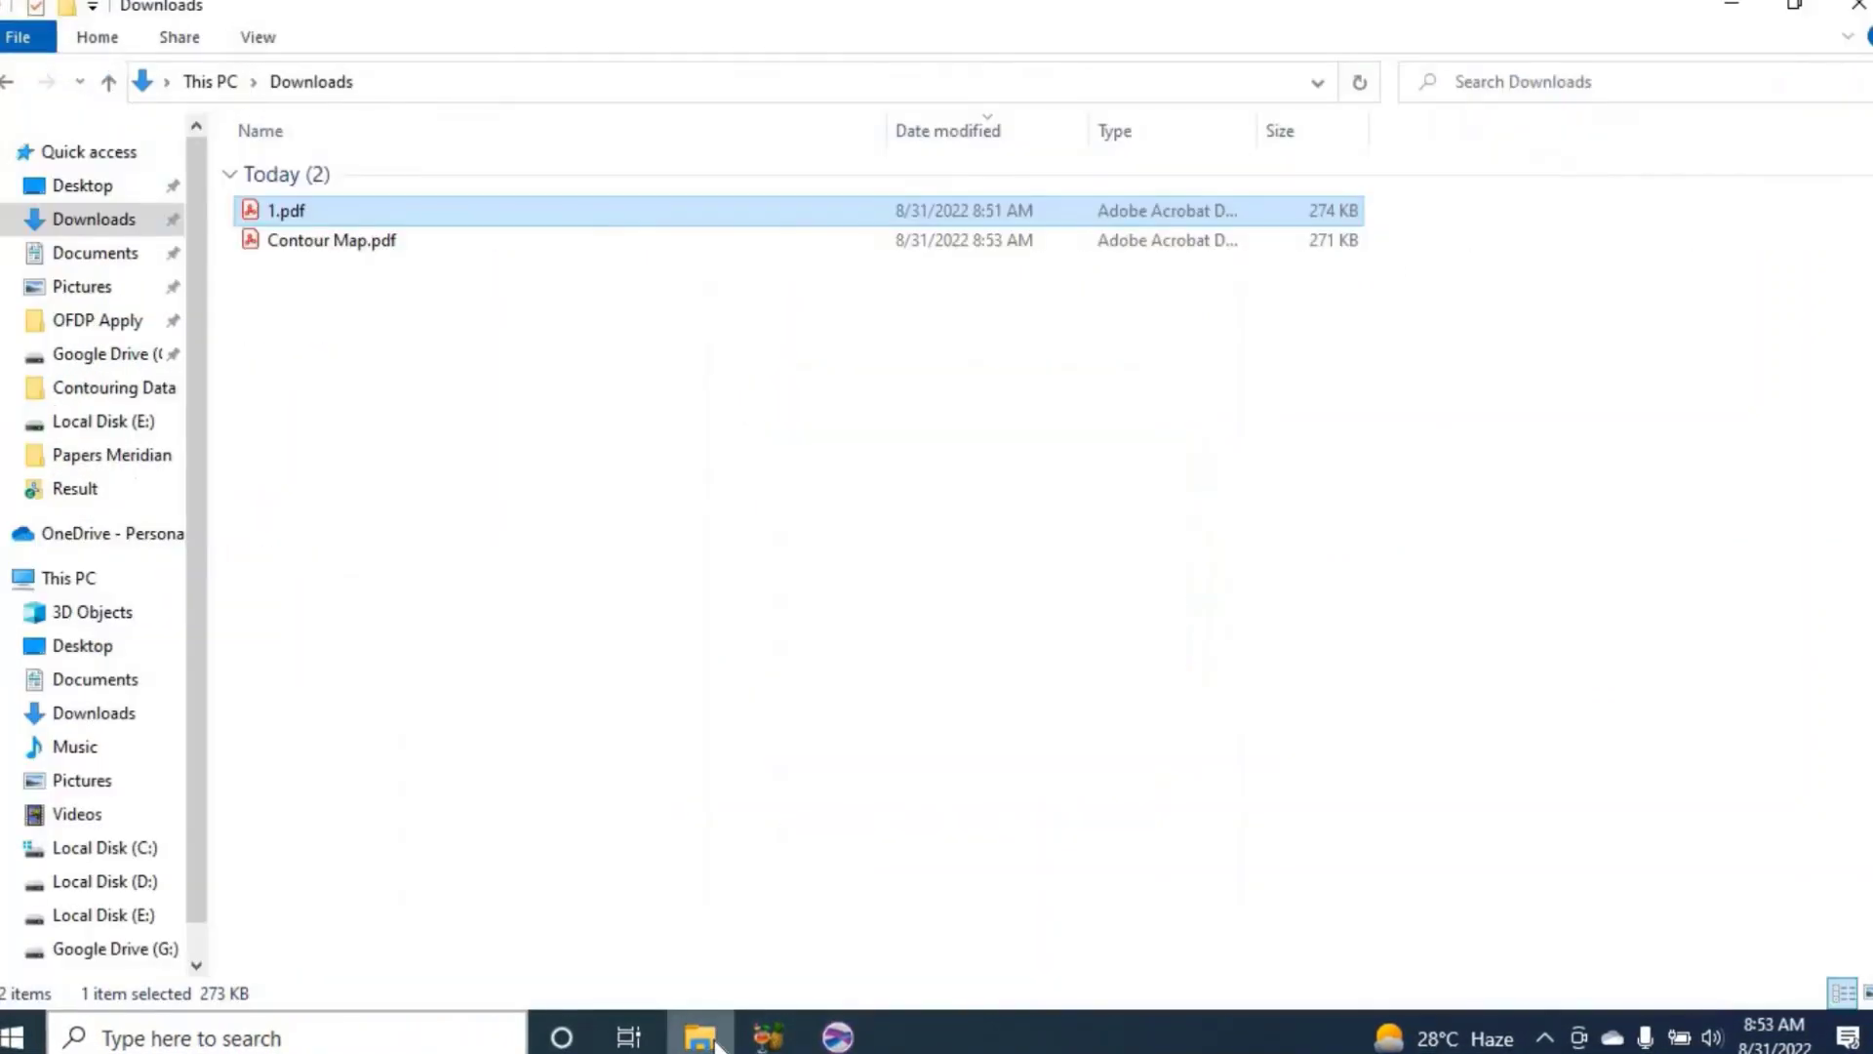
{"action": "double_click", "coordinate": [329, 246]}
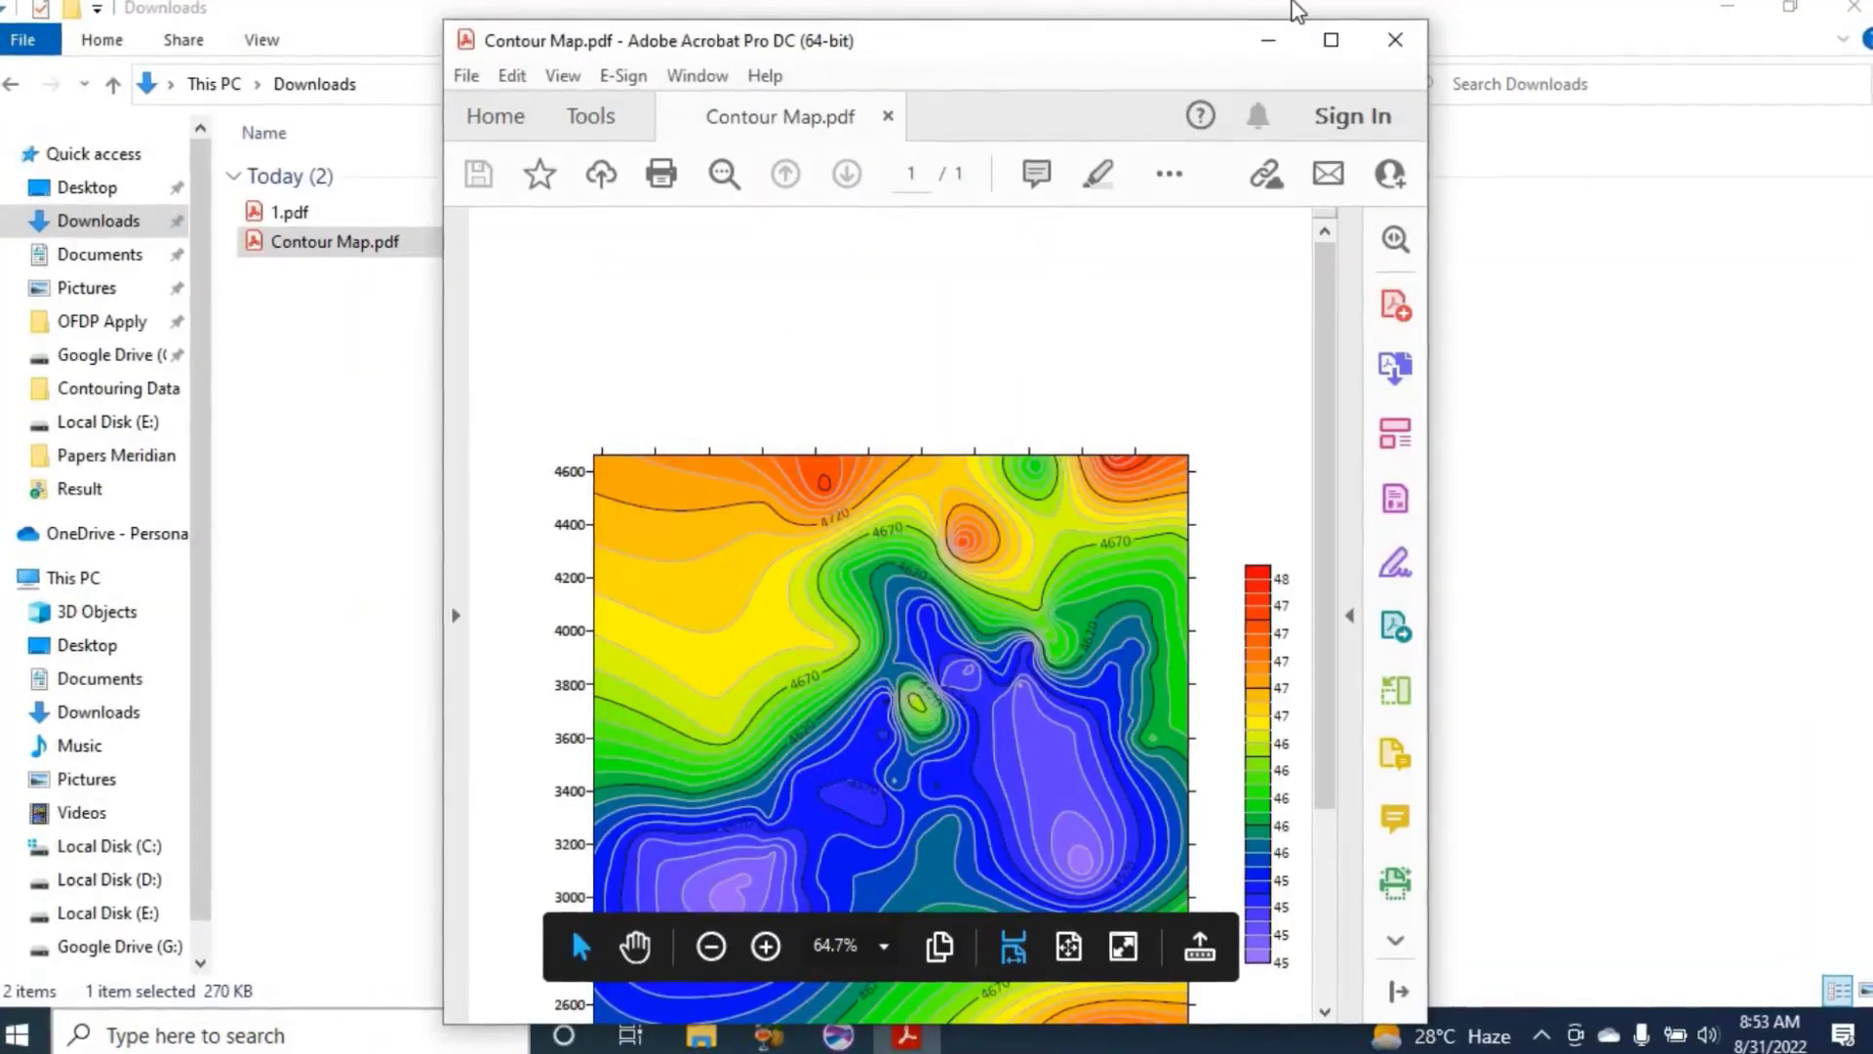
Maximize the Acrobat window and zoom to 66.7% to view the full printed page.
{"action": "left_click", "coordinate": [1331, 40]}
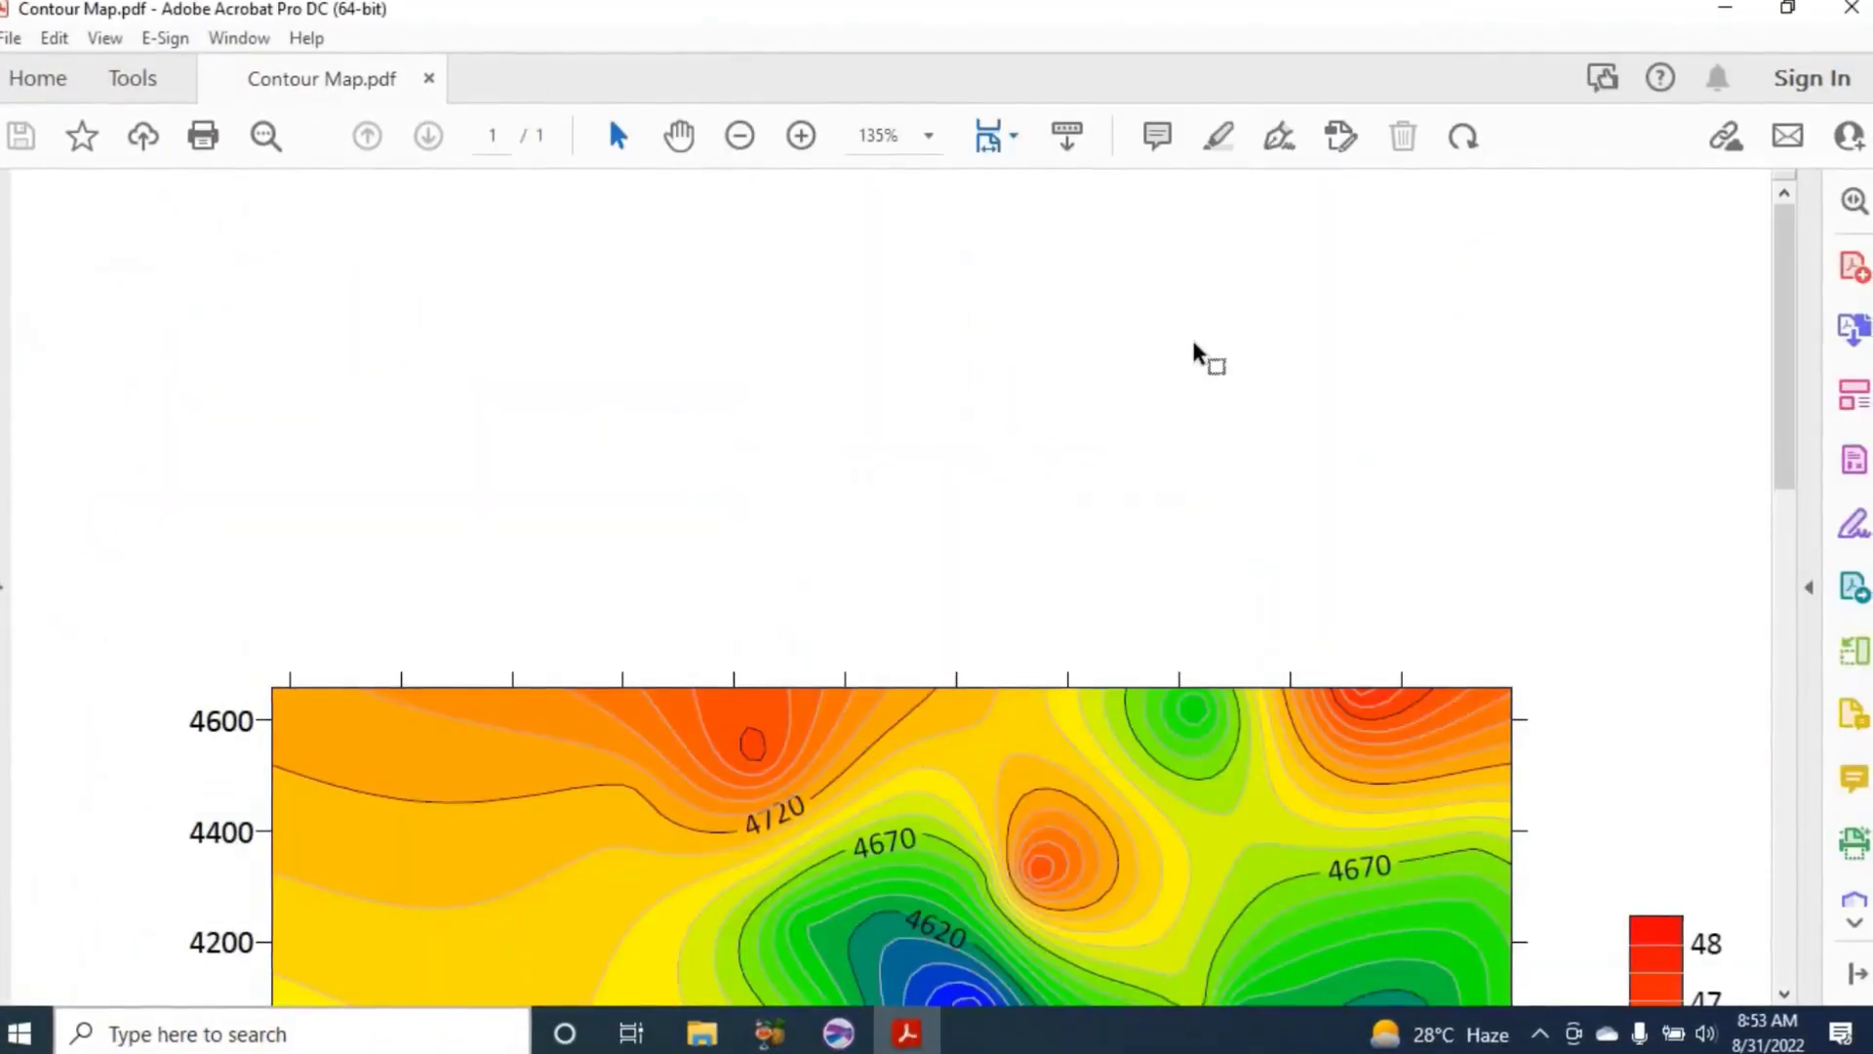
{"action": "scroll", "coordinate": [1196, 348], "scroll_direction": "down", "scroll_amount": 4, "text": "ctrl"}
{"action": "scroll", "coordinate": [1197, 347], "scroll_direction": "down", "scroll_amount": 3}
{"action": "scroll", "coordinate": [1196, 348], "scroll_direction": "up", "scroll_amount": 3}
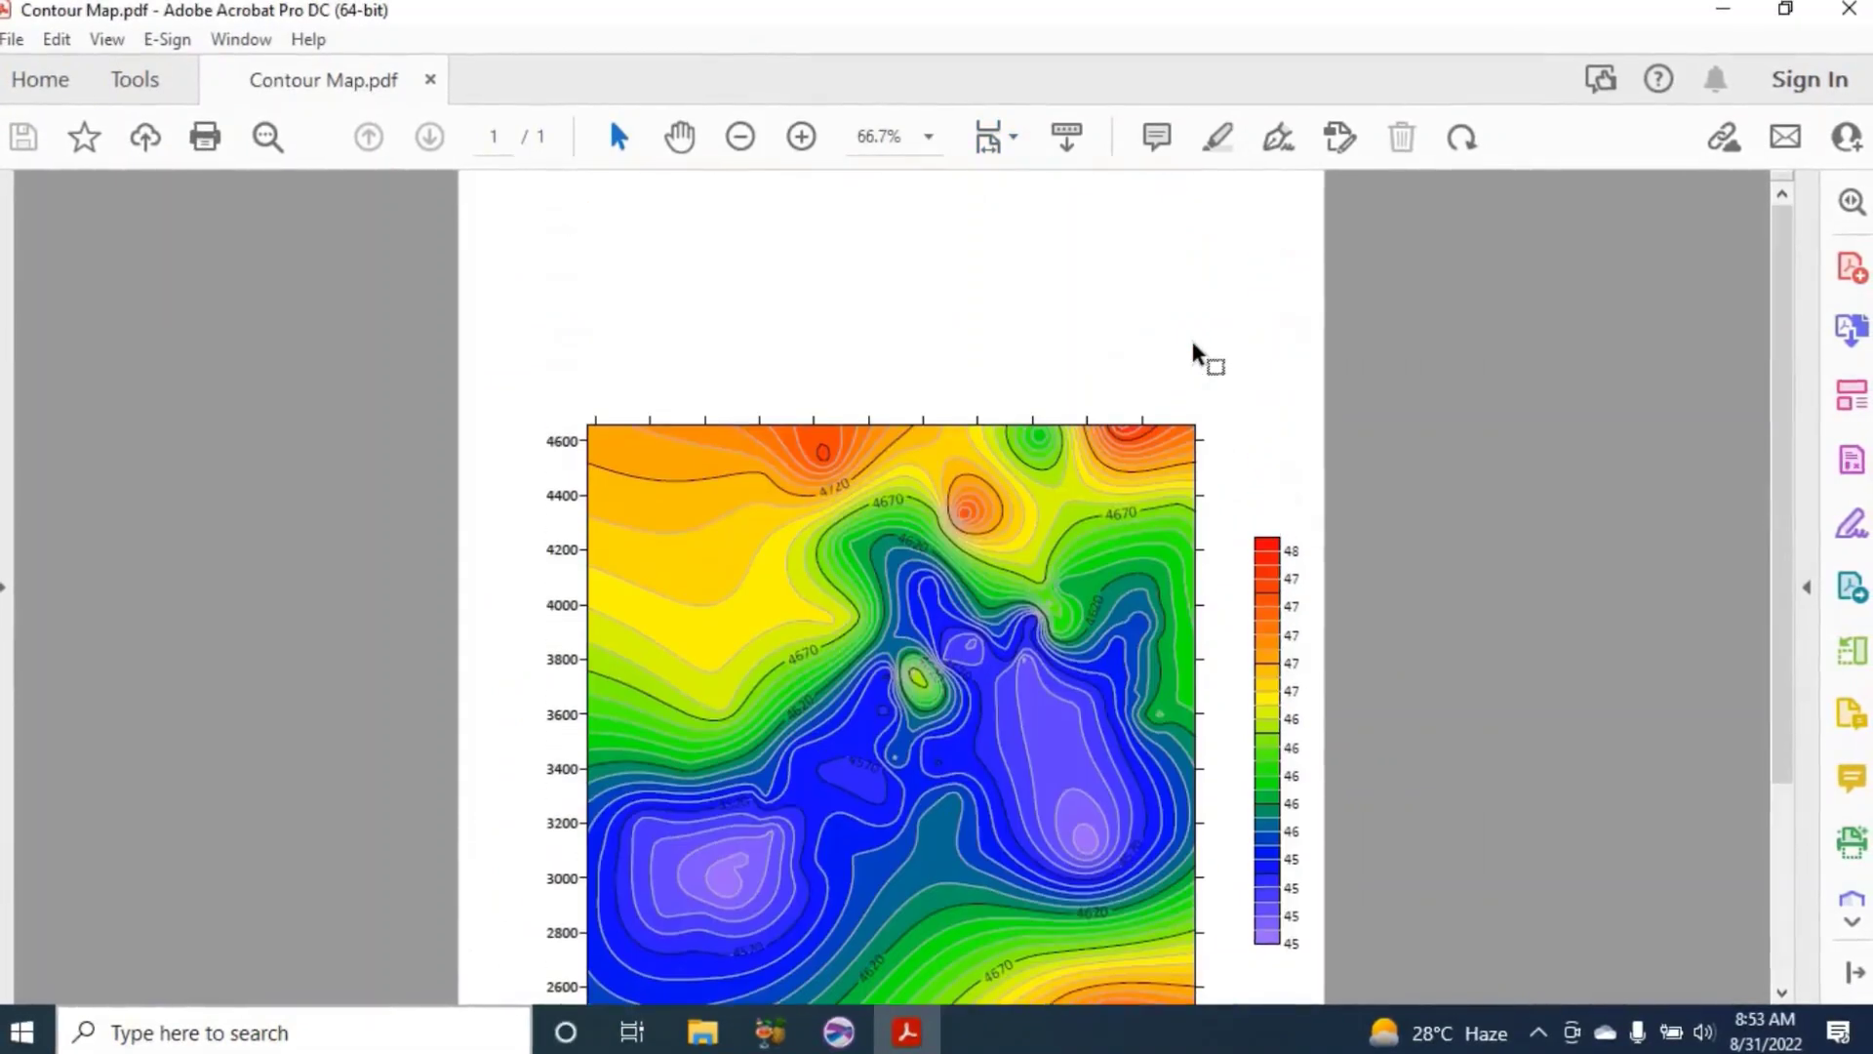
{"action": "scroll", "coordinate": [1196, 347], "scroll_direction": "down", "scroll_amount": 3}
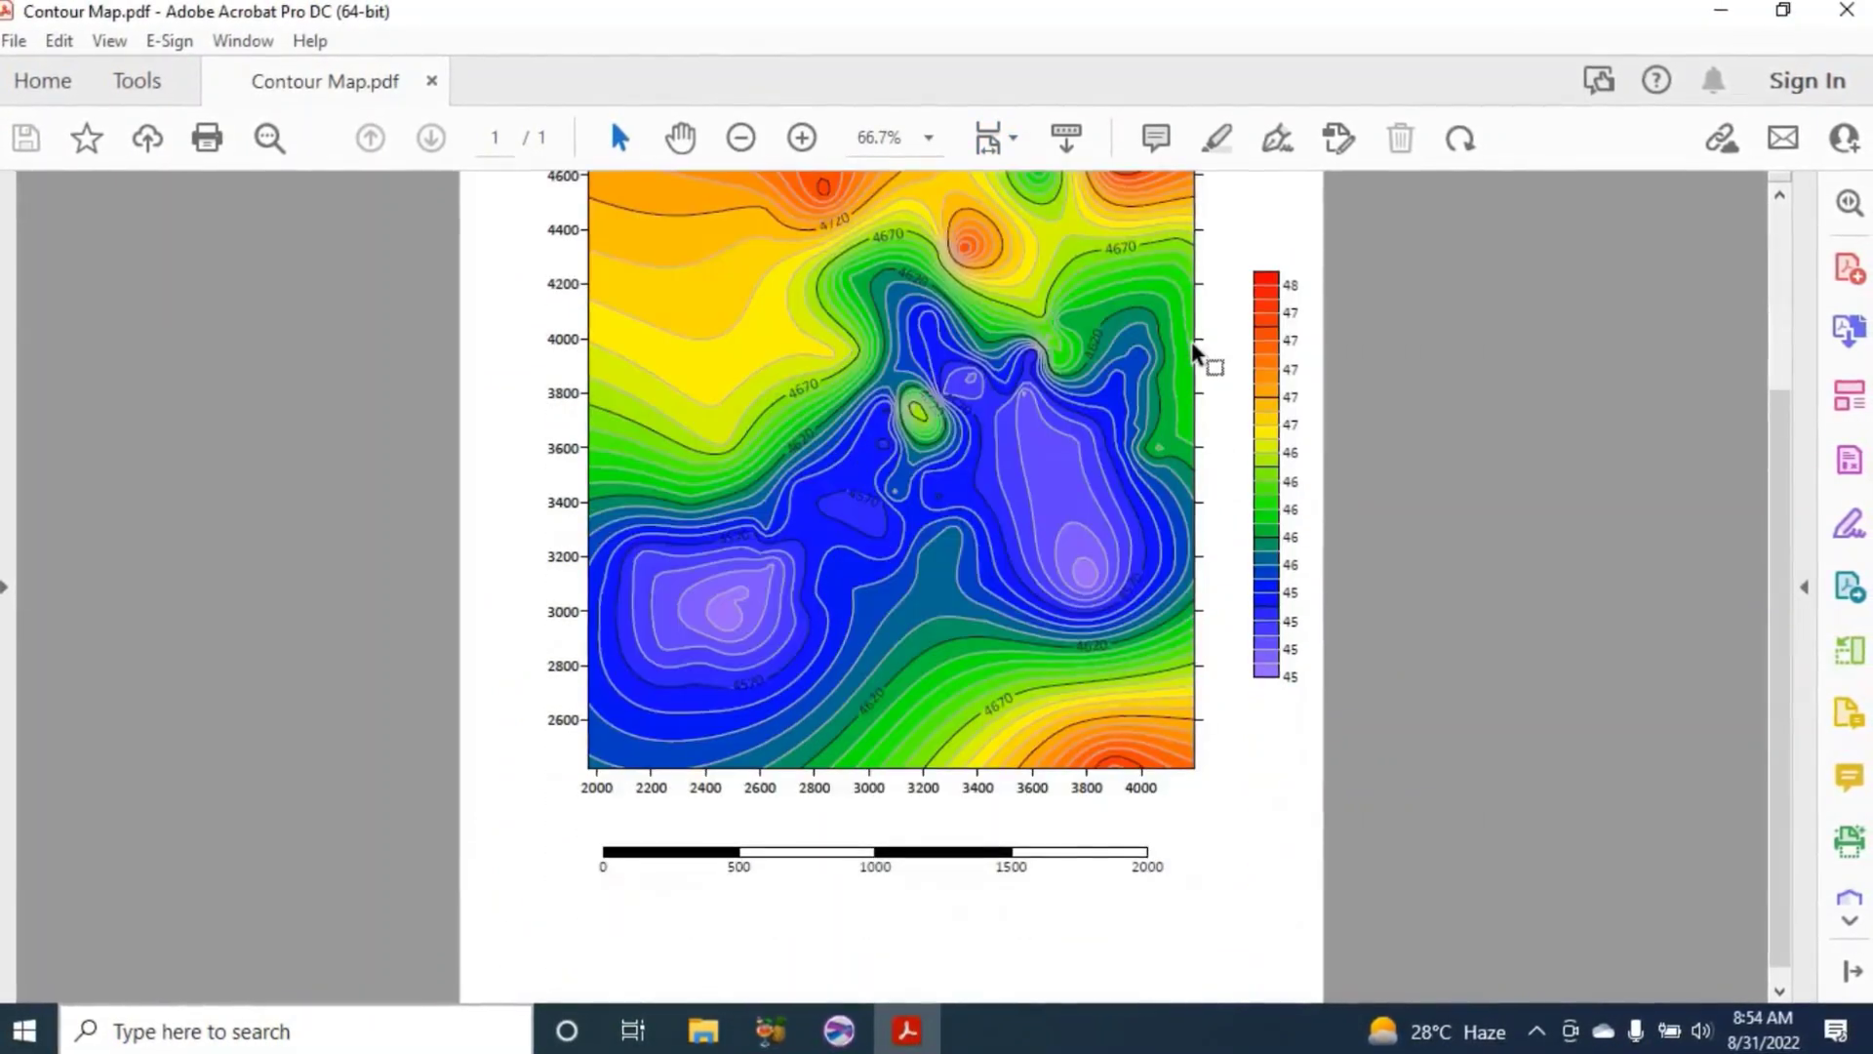
{"action": "scroll", "coordinate": [1196, 347], "scroll_direction": "down", "scroll_amount": 1}
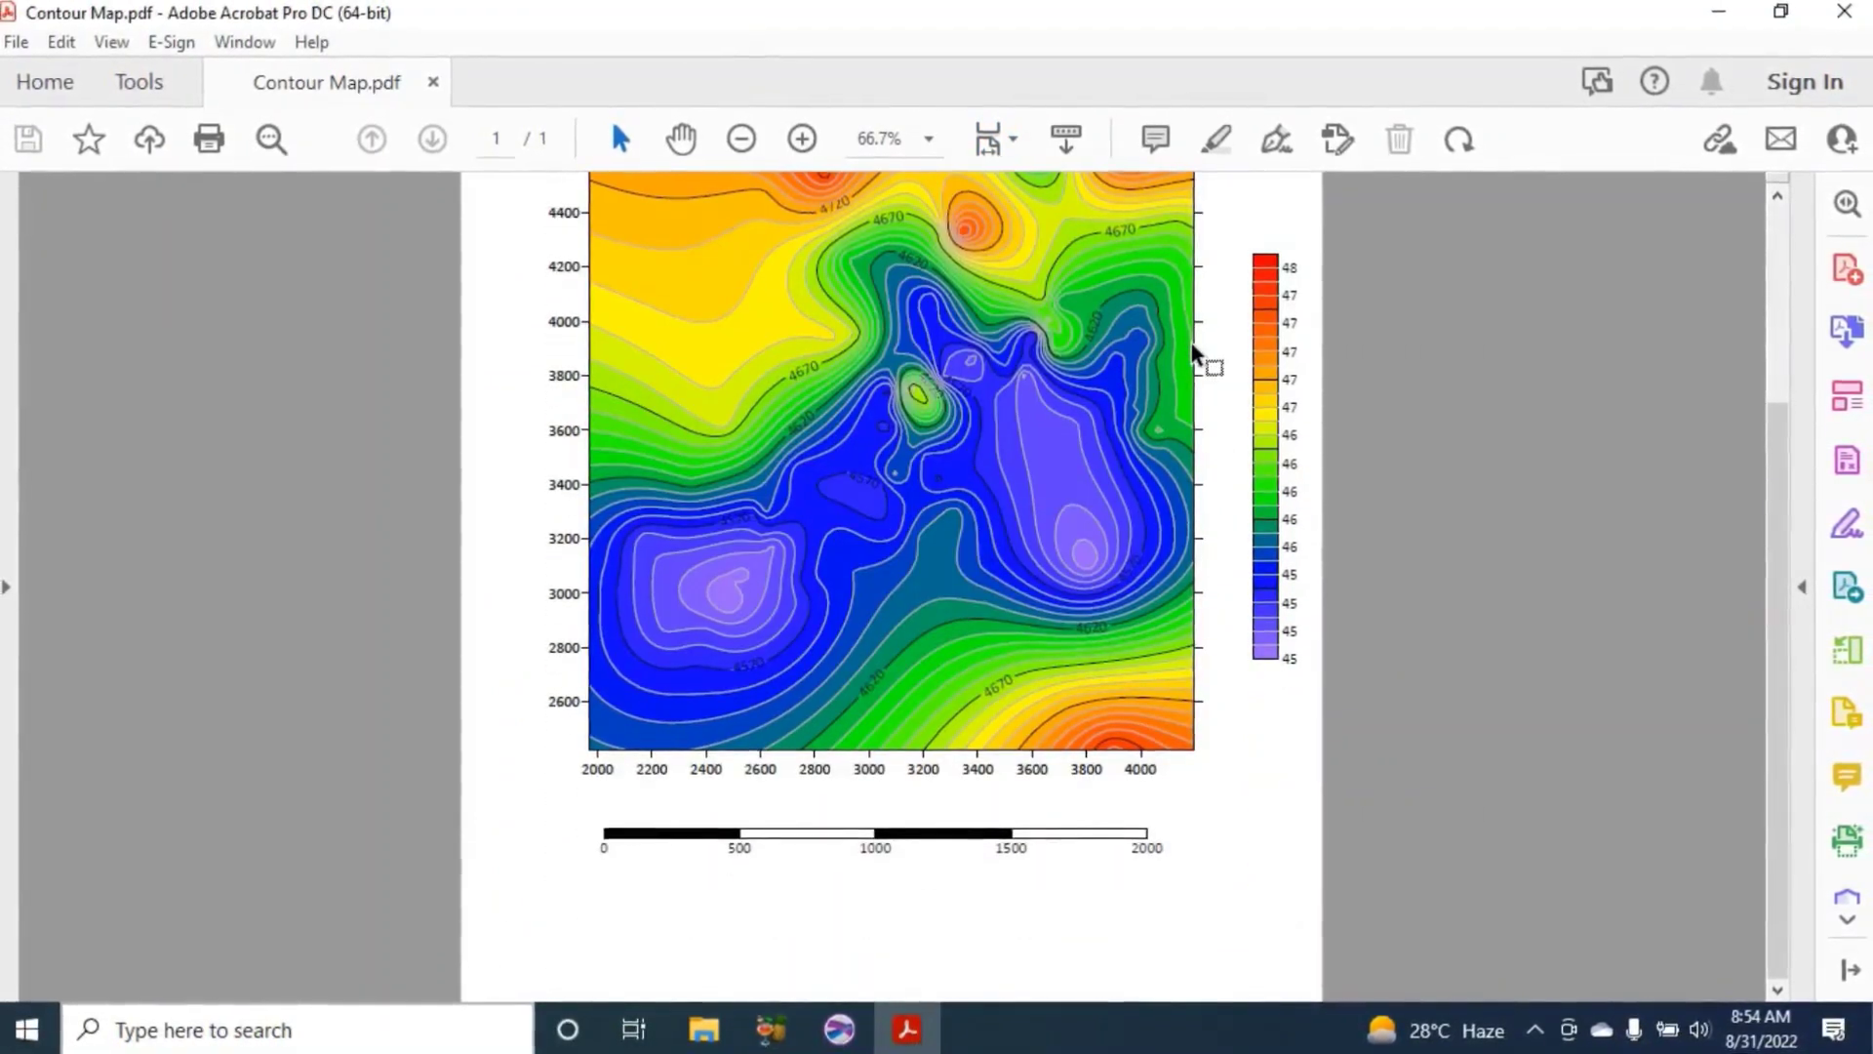
{"action": "scroll", "coordinate": [1197, 348], "scroll_direction": "up", "scroll_amount": 3}
{"action": "scroll", "coordinate": [1196, 347], "scroll_direction": "down", "scroll_amount": 3}
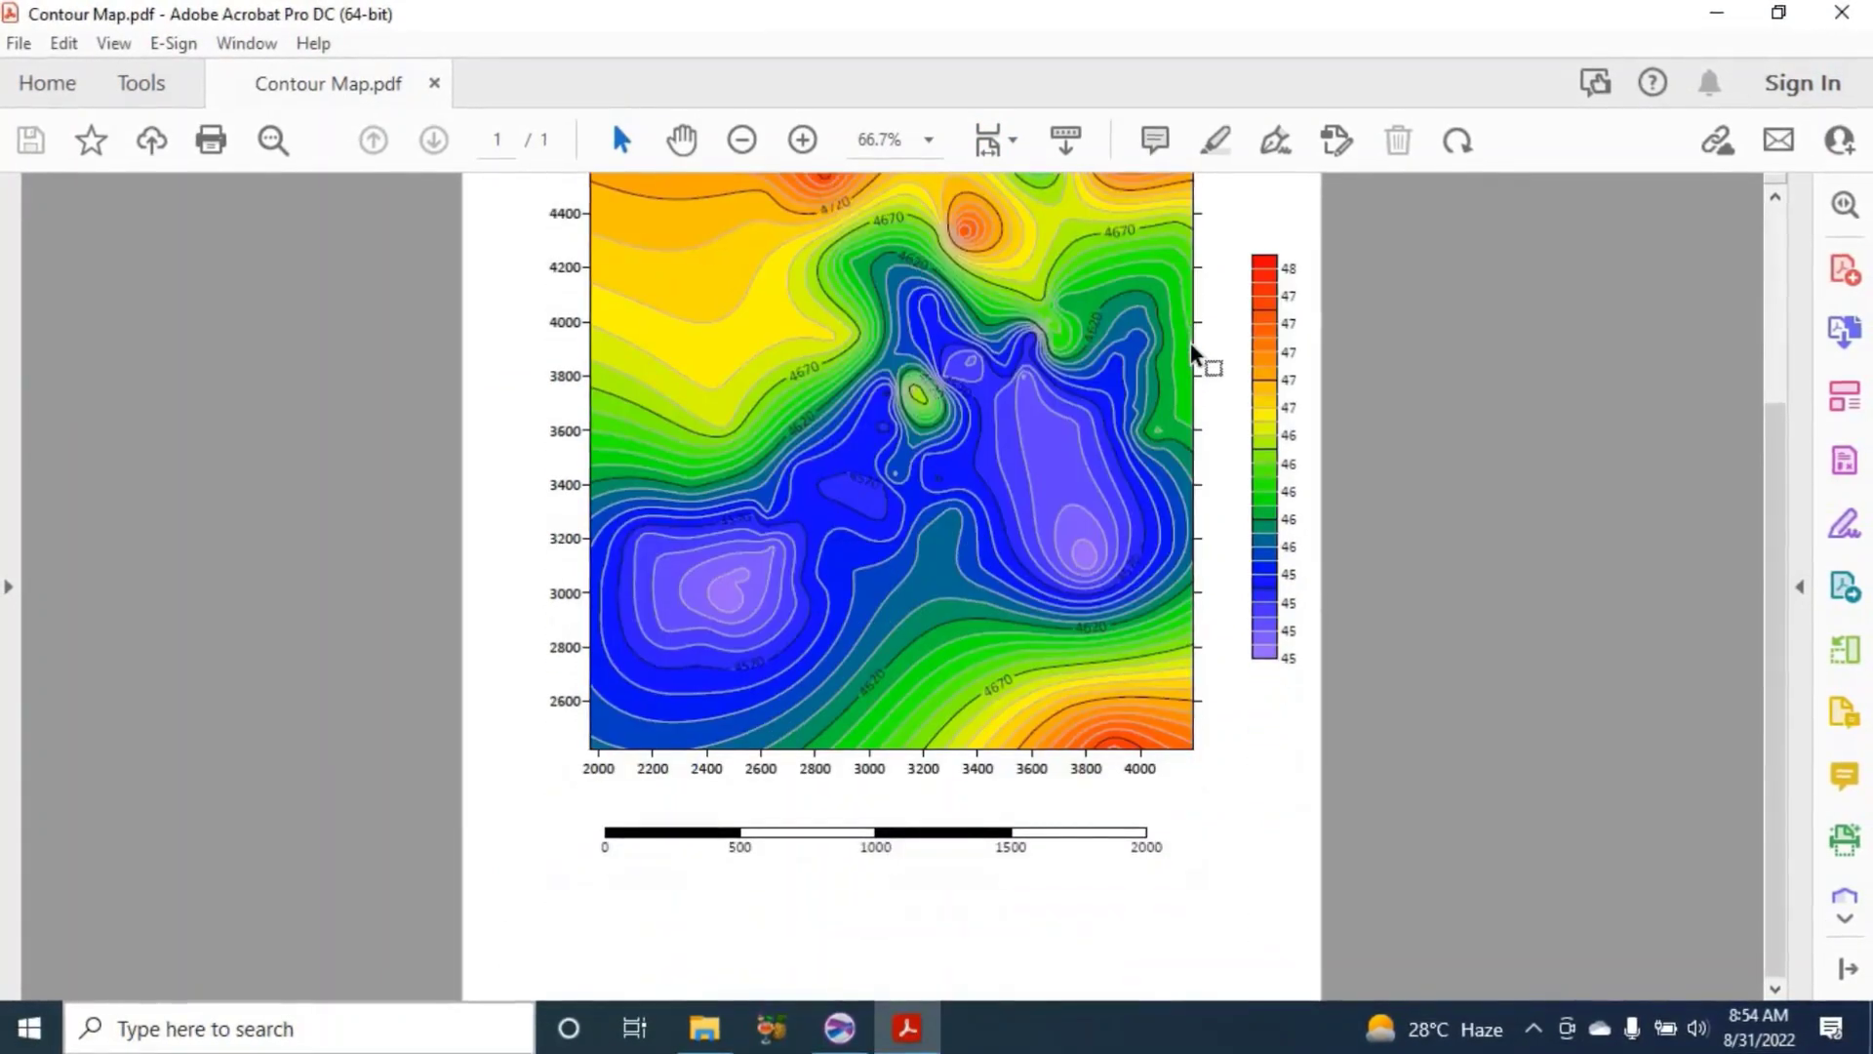